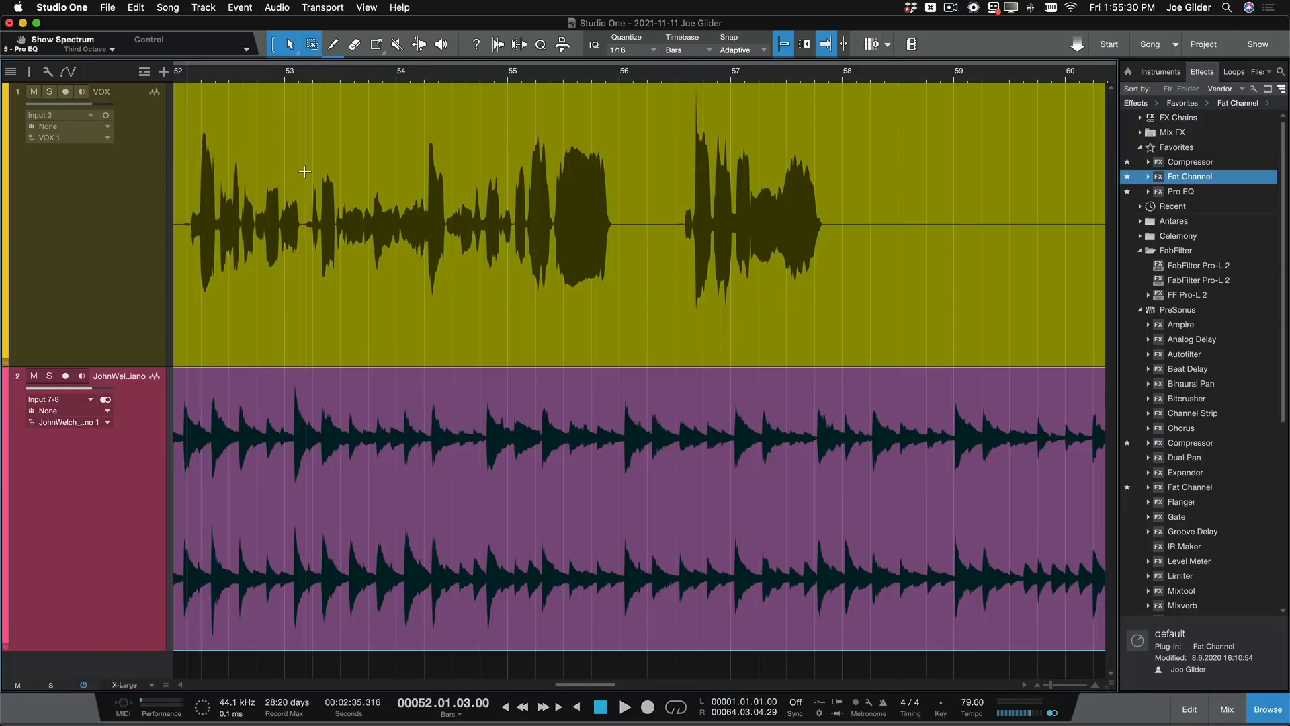
# - Play the song from bar 52 and switch off the VOX channel's Plate Reverb send during playback
pyautogui.scroll(3, 320, 201)
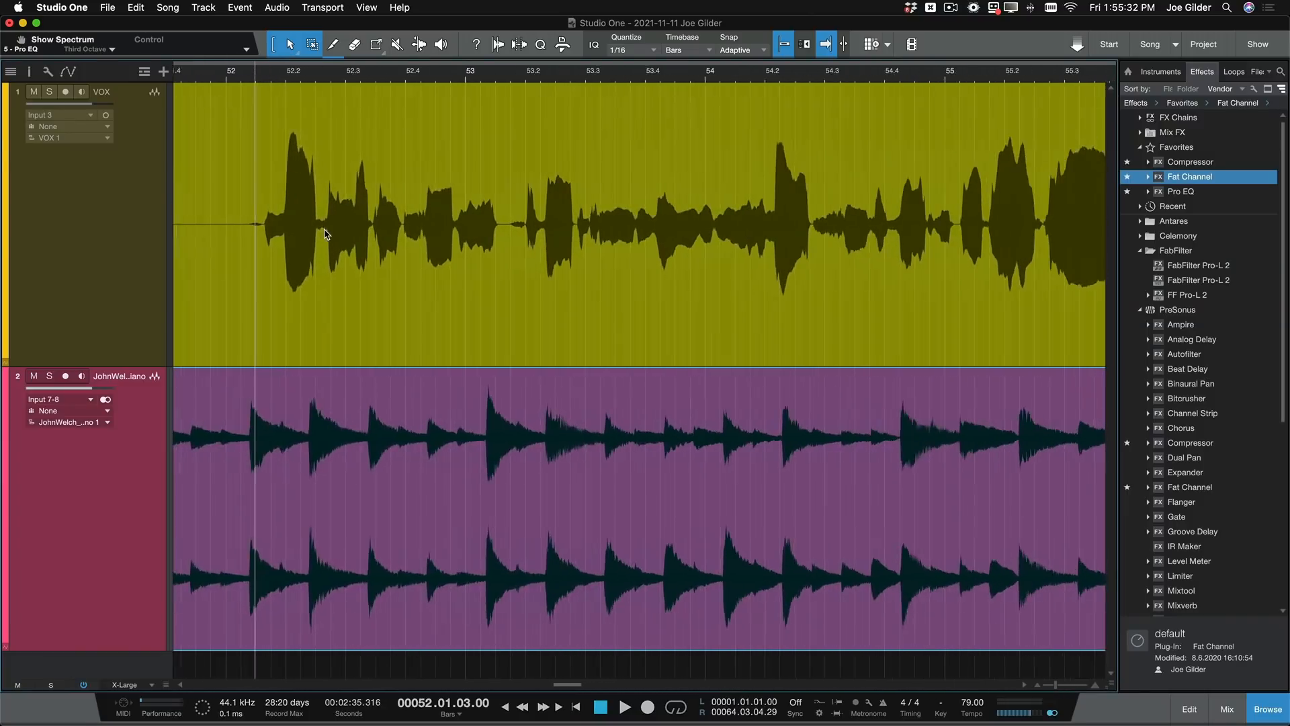
pyautogui.press('space')
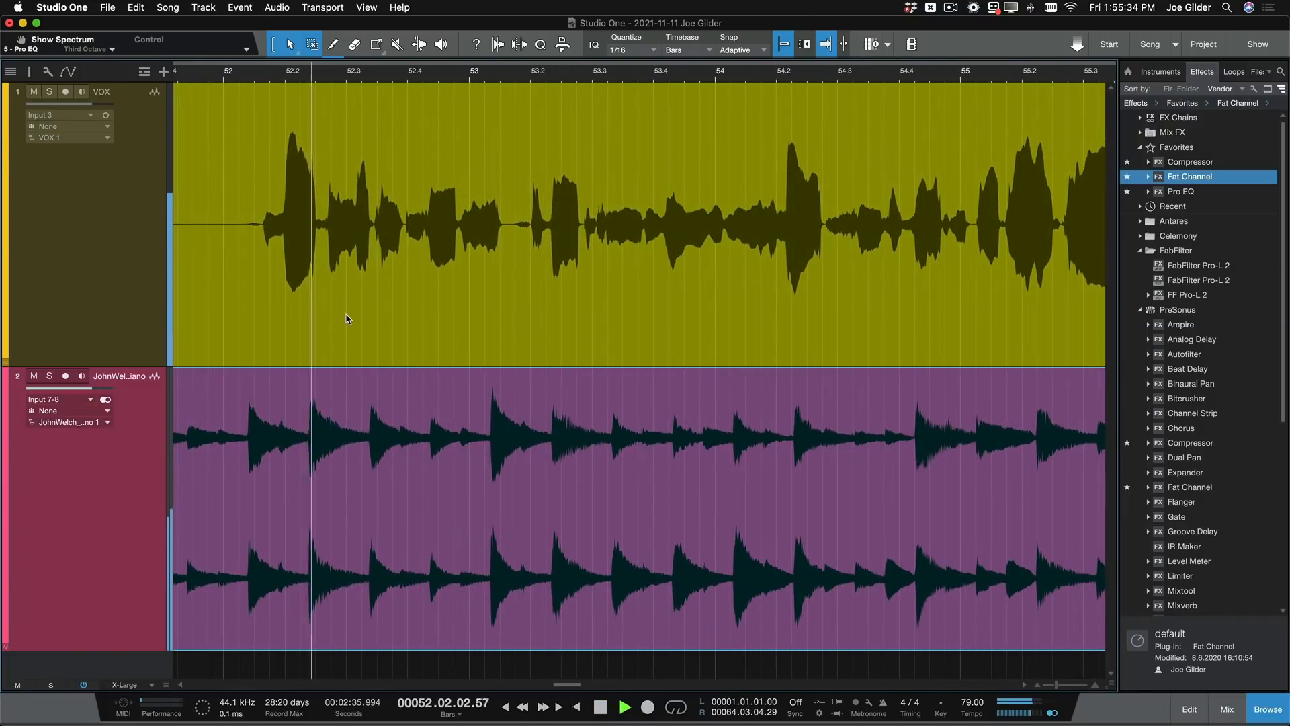
pyautogui.press('F3')
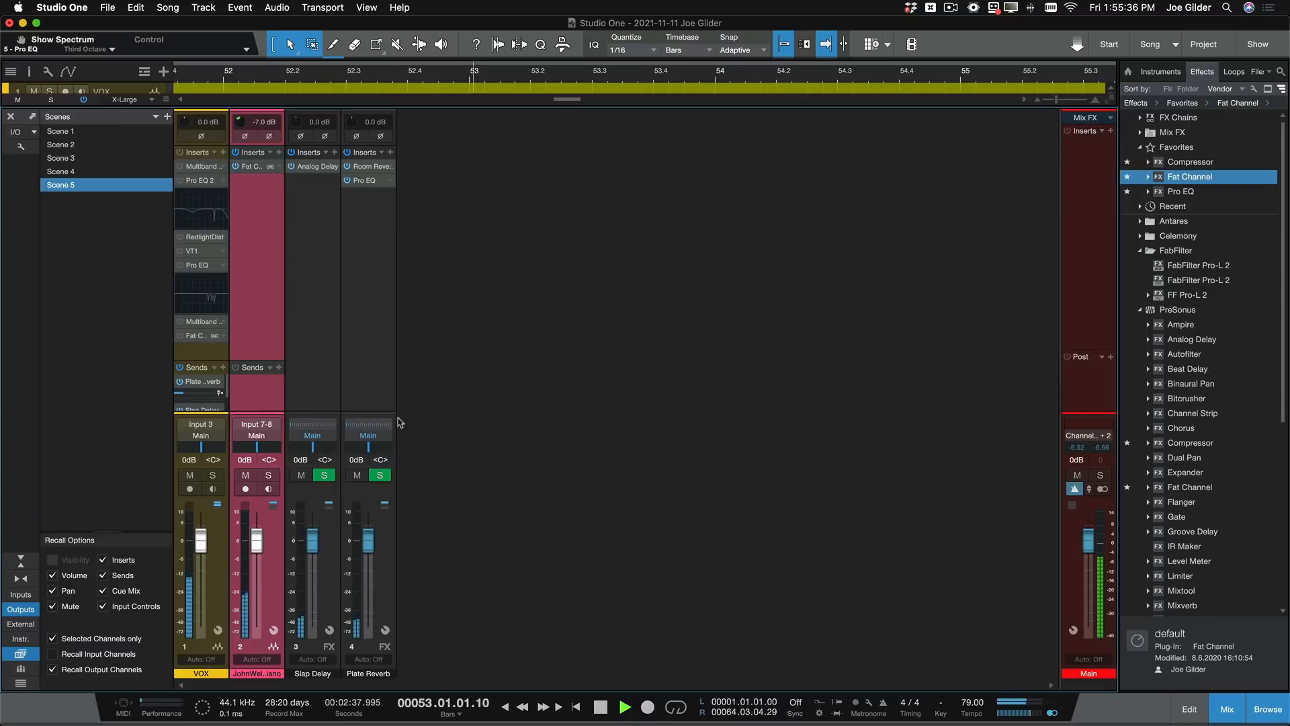
pyautogui.click(181, 382)
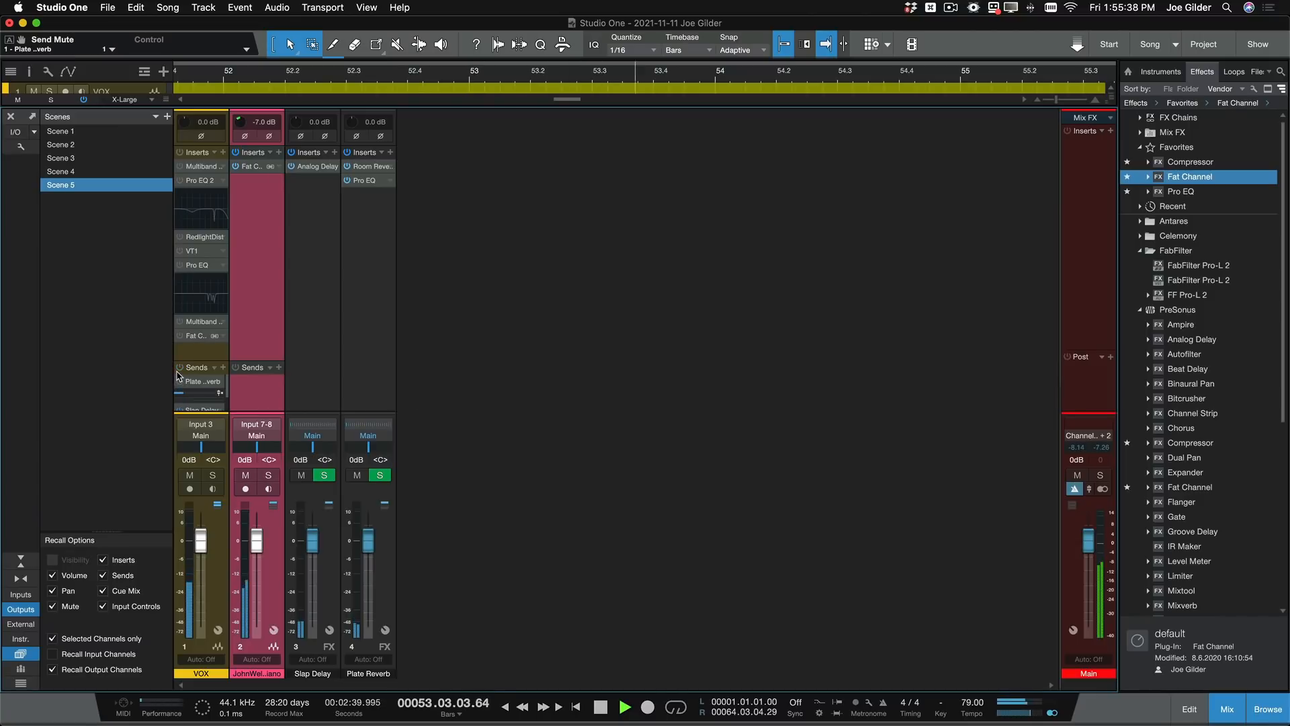
pyautogui.press('F3')
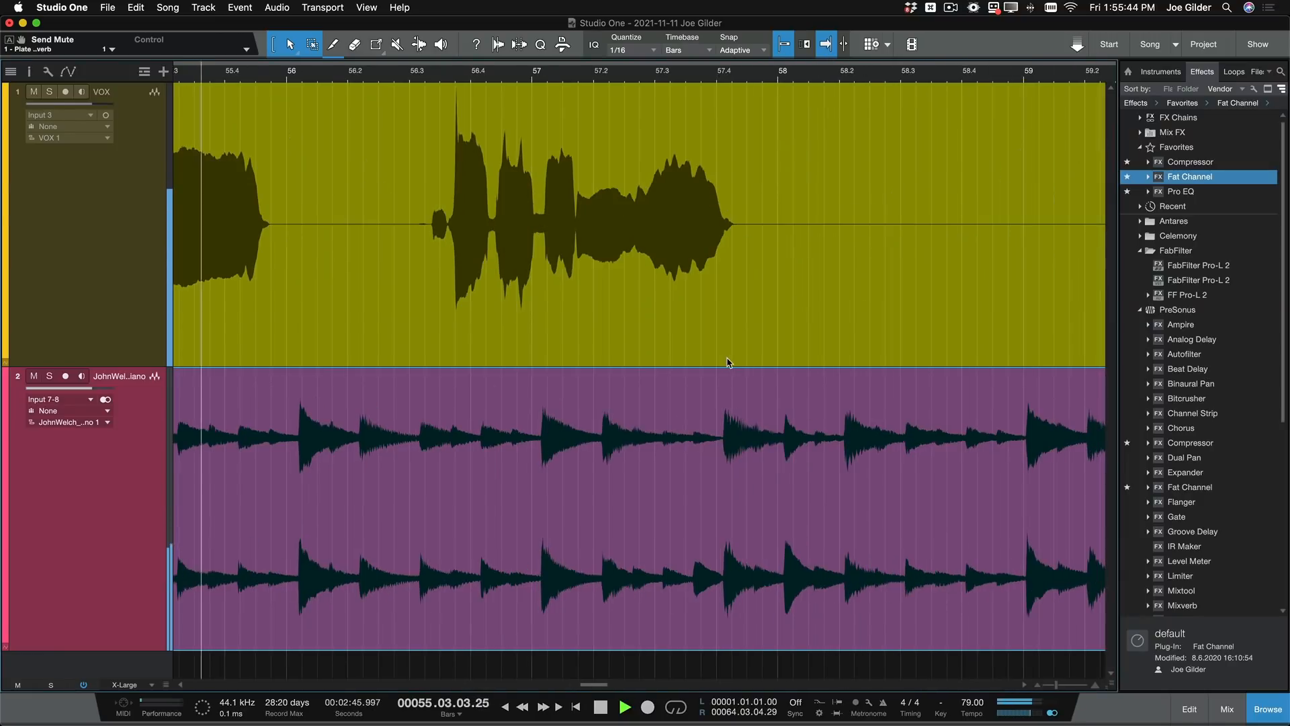
pyautogui.press('space')
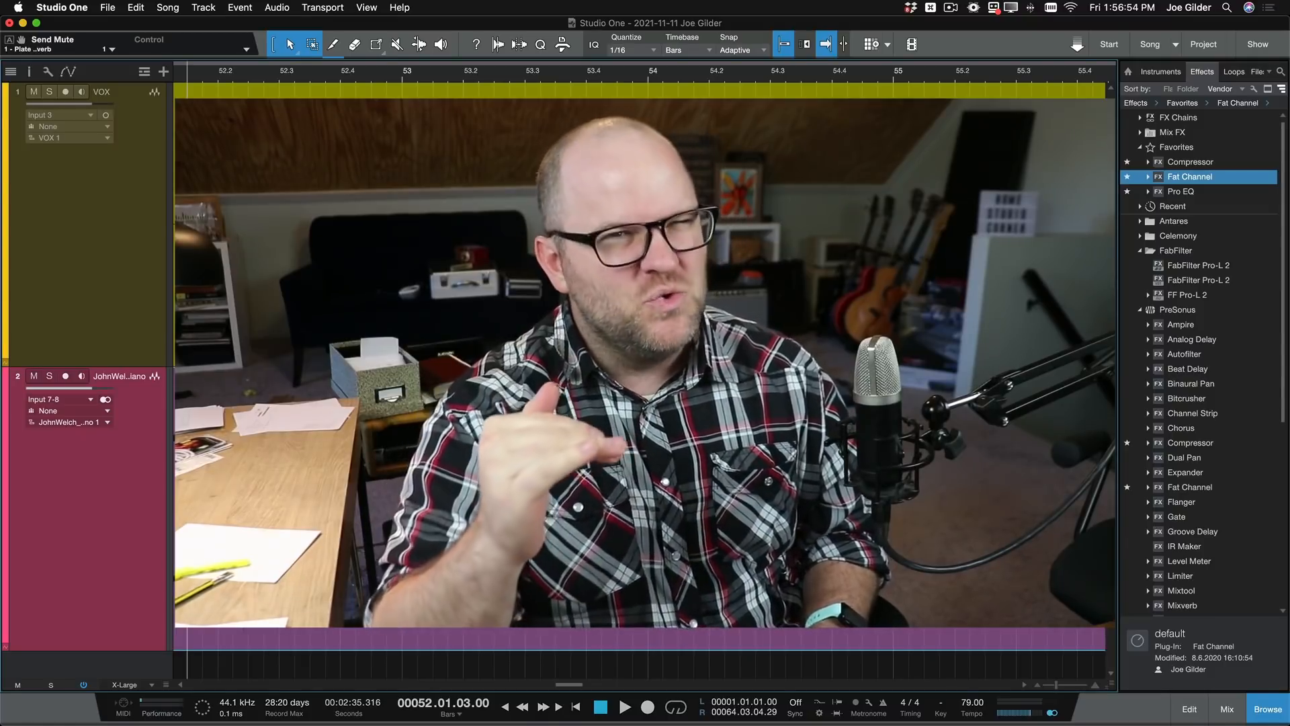
# - Undo the Scene 1 recall made with the piano channel selected, and select the VOX channel in the mixer
pyautogui.press('F3')
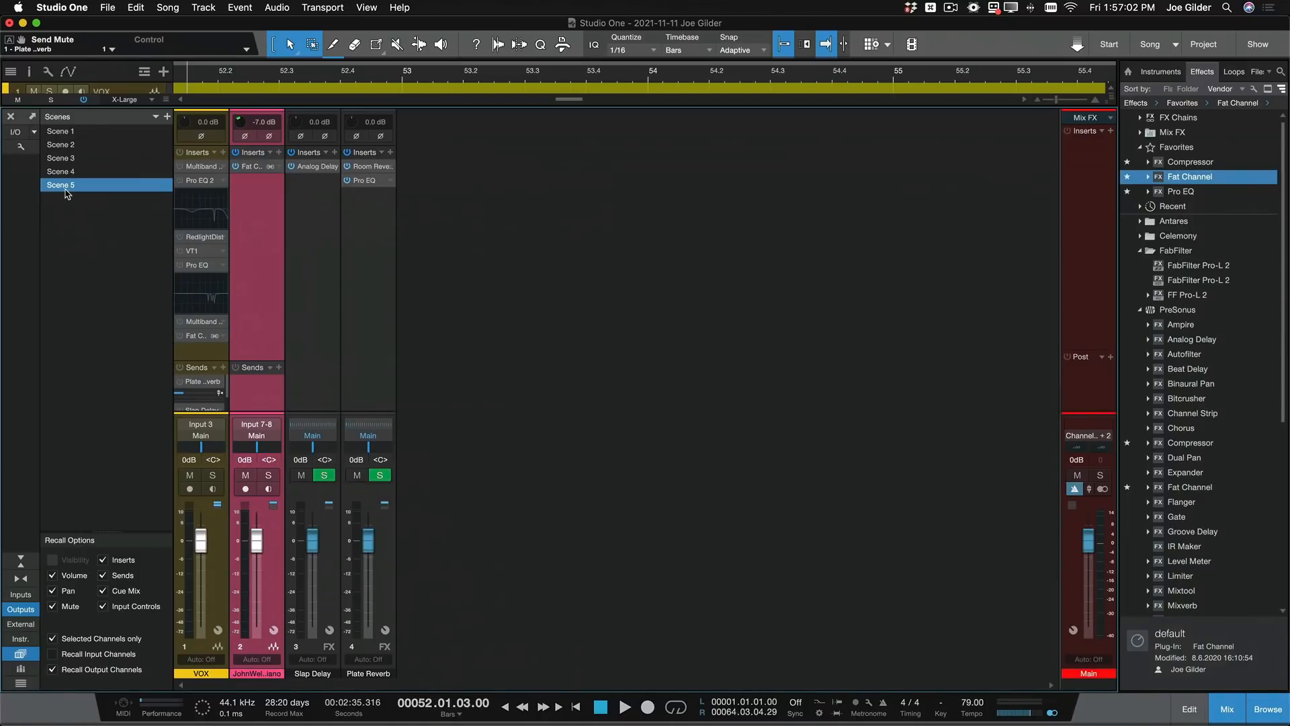
pyautogui.click(73, 133)
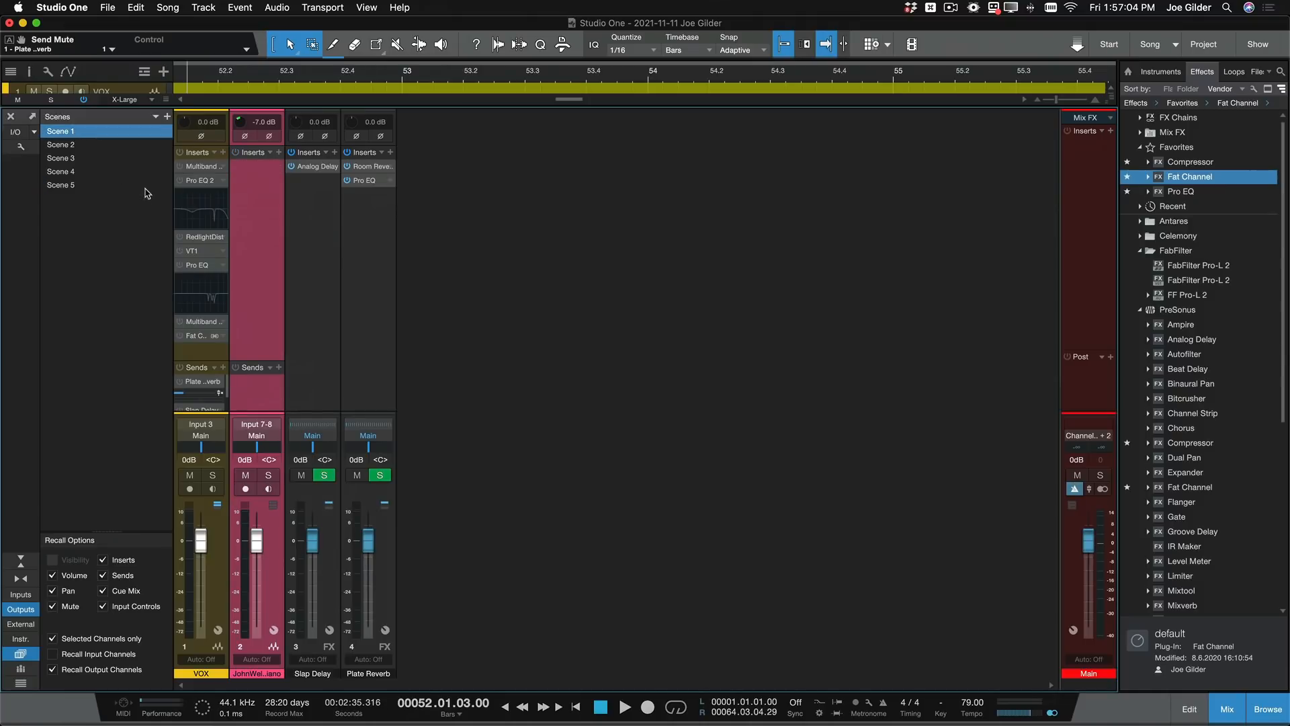
pyautogui.press('super+z')
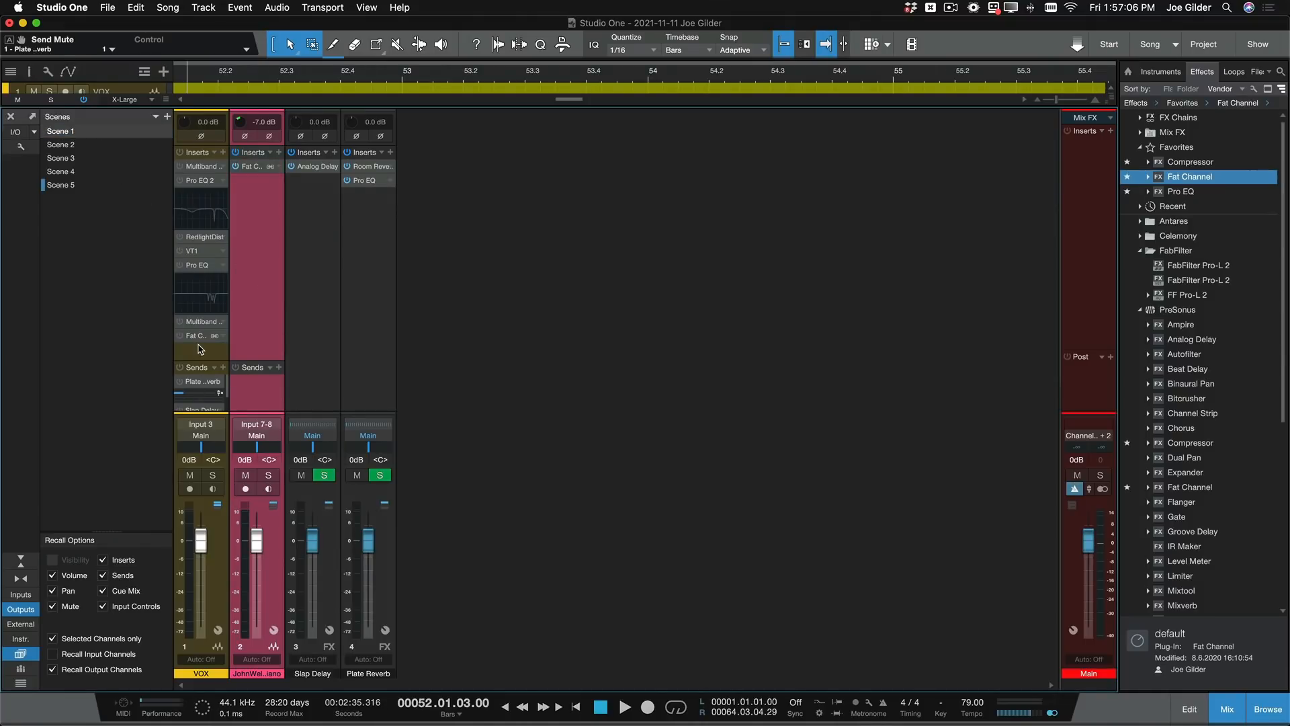
pyautogui.click(200, 348)
# - Recall Scenes 1 to 5 in turn on the VOX channel to compare their insert chains, and return to Scene 1
pyautogui.click(70, 133)
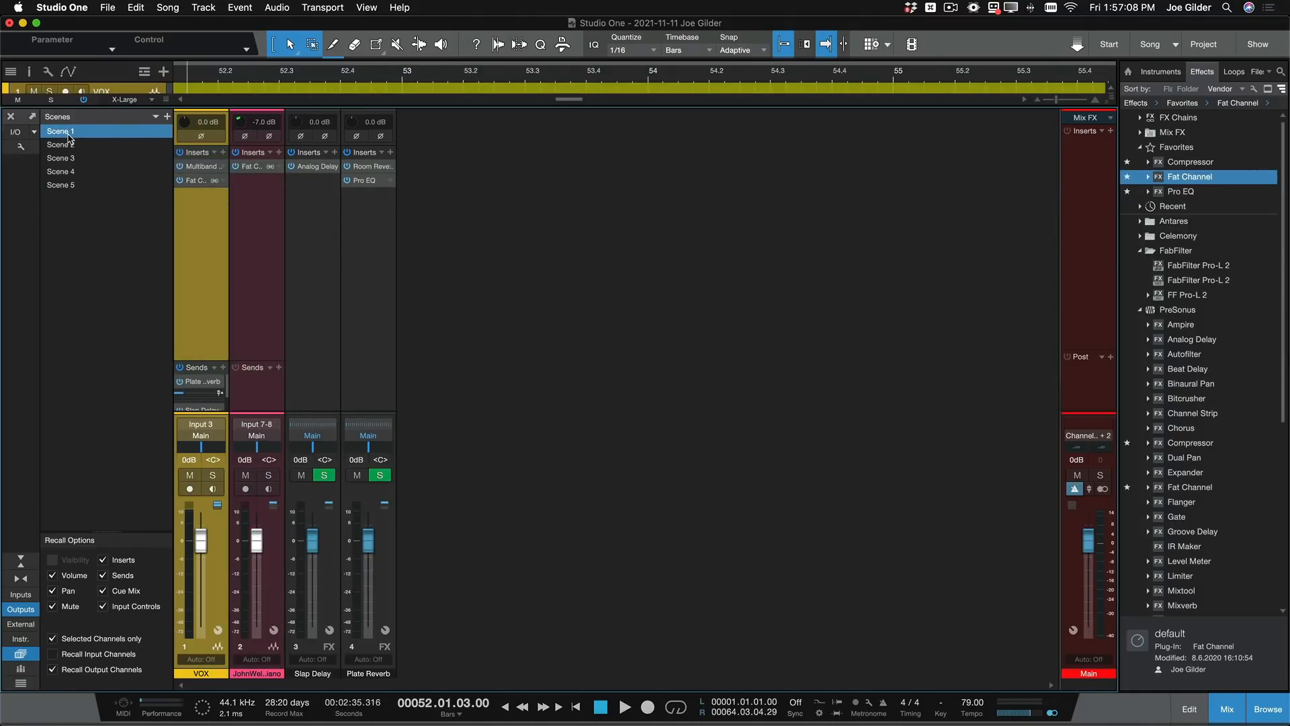
pyautogui.click(71, 148)
pyautogui.click(72, 160)
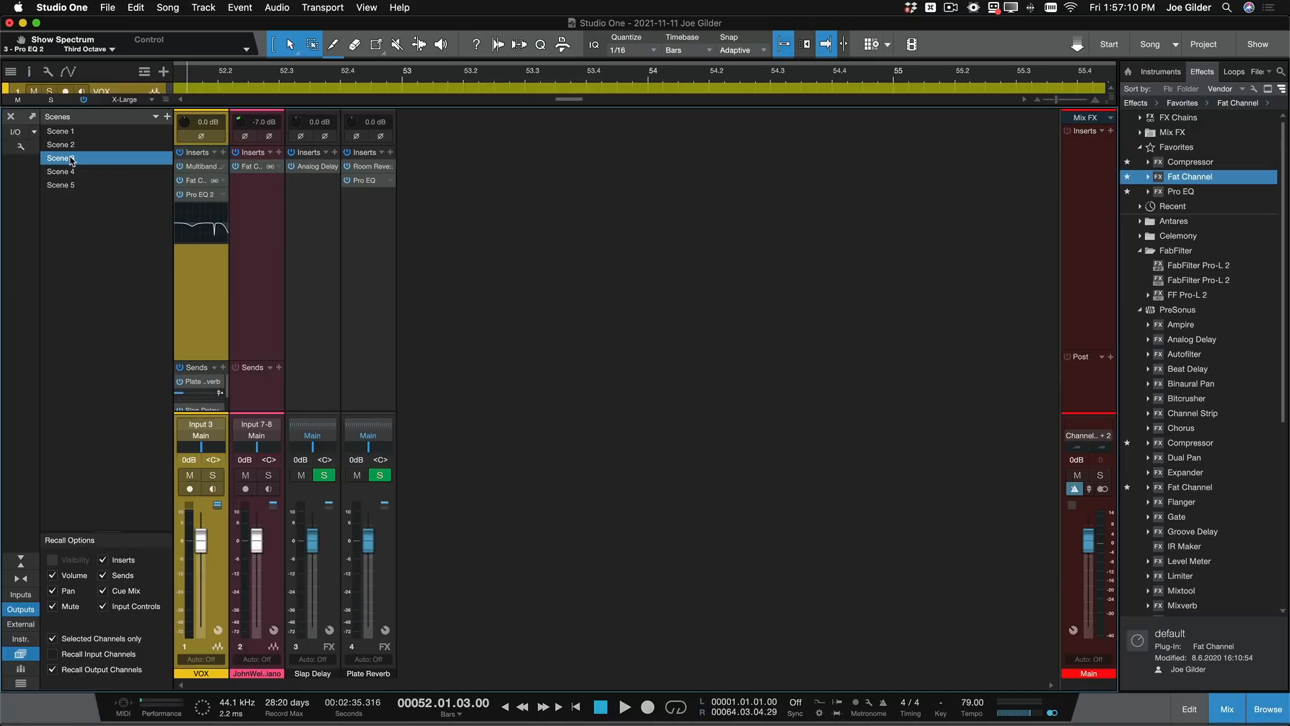
pyautogui.click(74, 172)
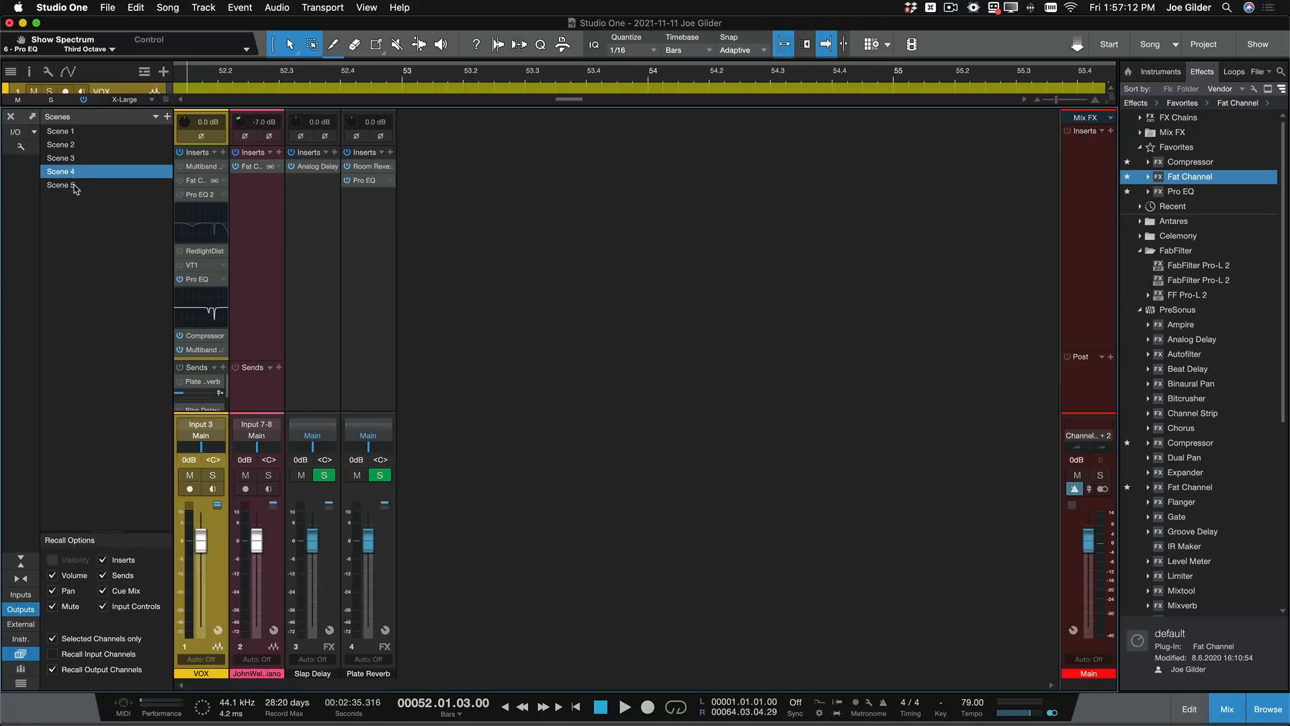
pyautogui.click(74, 185)
pyautogui.click(73, 134)
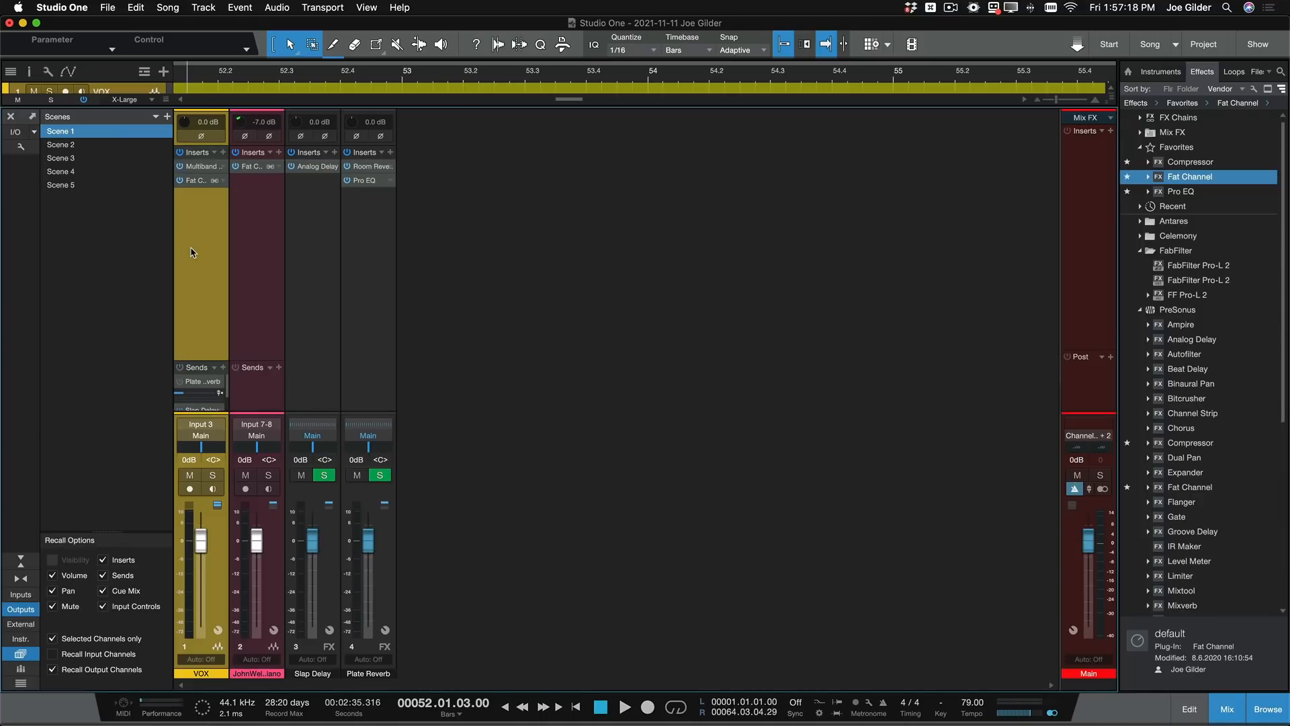
# - Open the Multiband Dynamics insert on VOX and show its High-Mid band settings
pyautogui.click(194, 168)
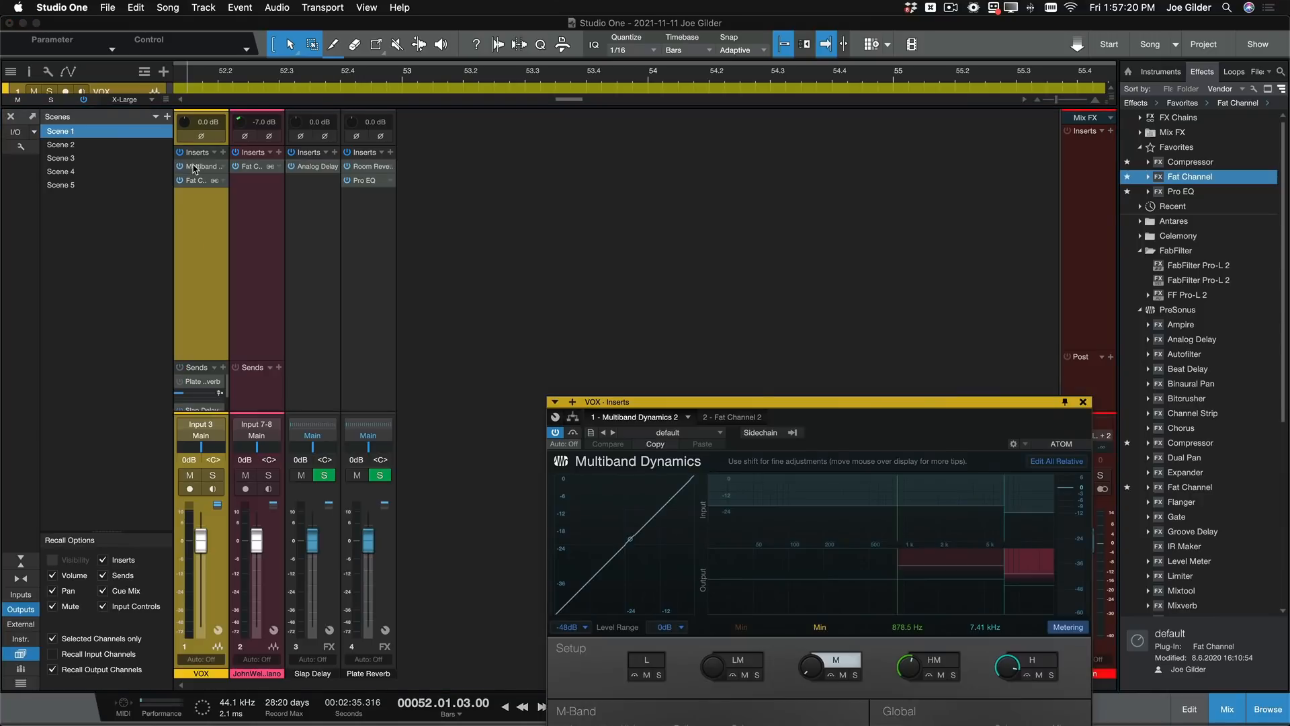
pyautogui.moveTo(751, 402); pyautogui.dragTo(548, 126)
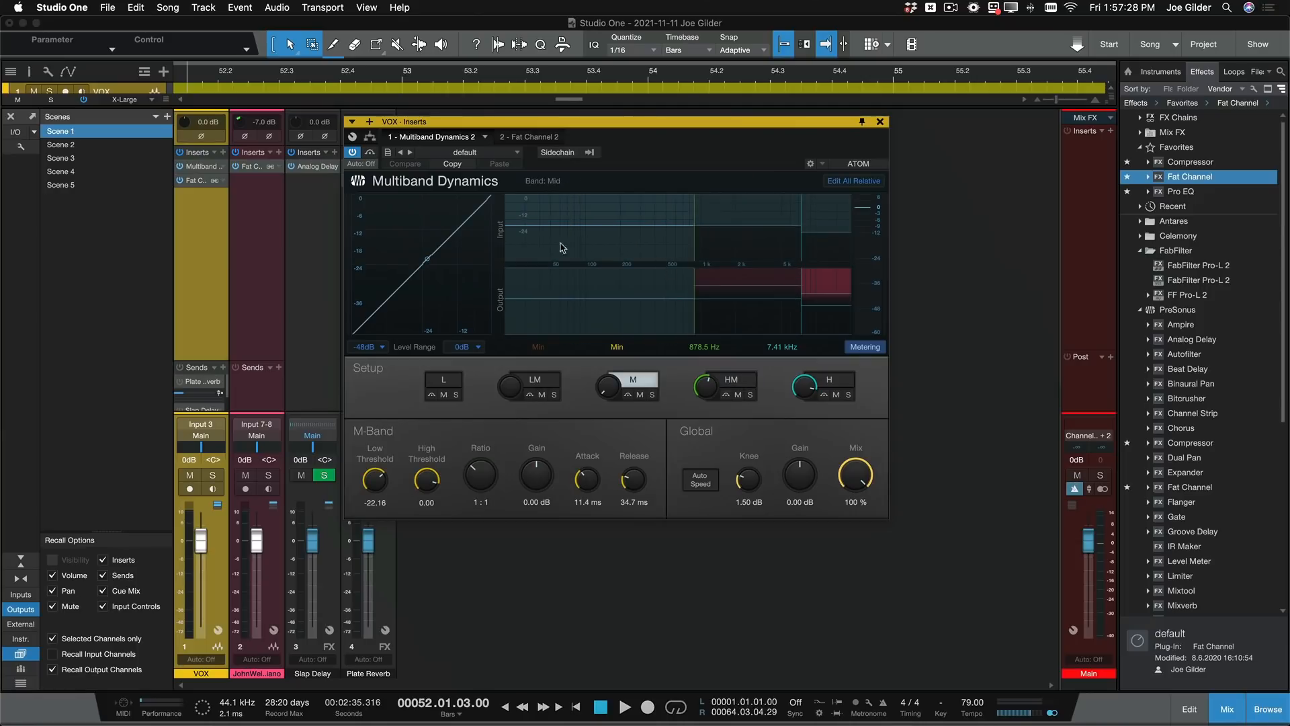
pyautogui.click(776, 254)
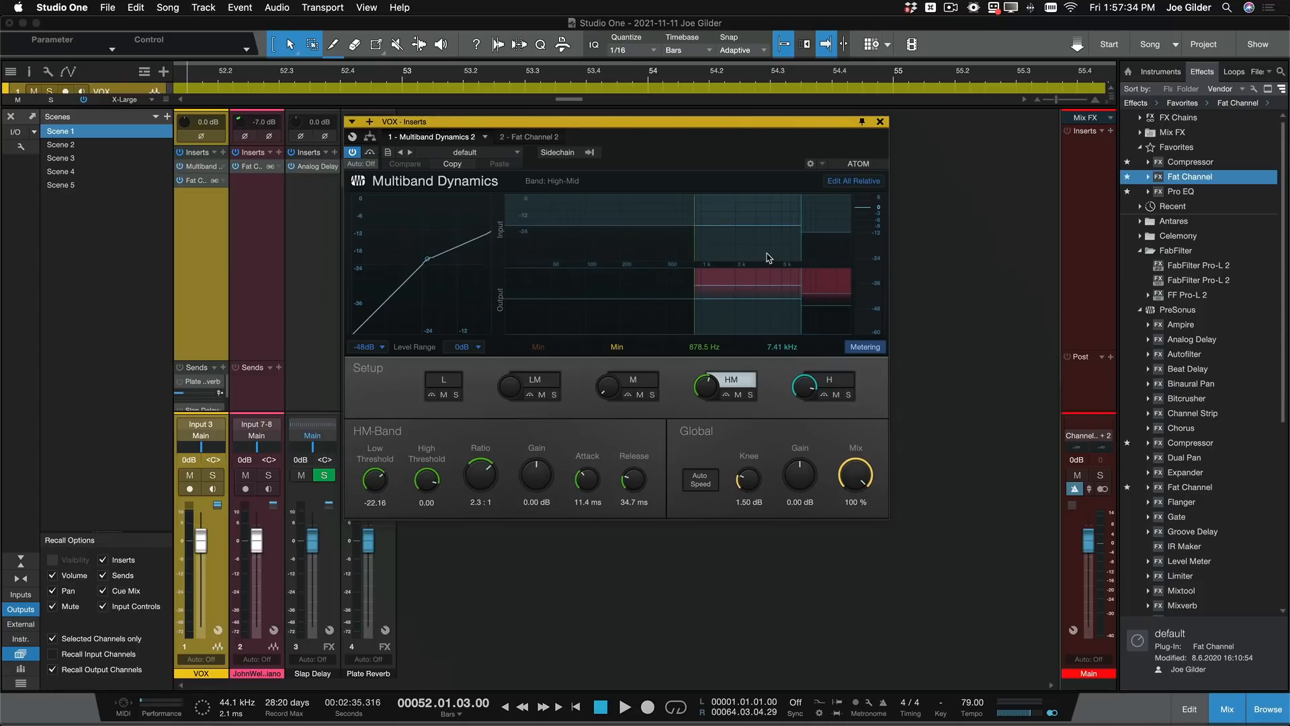
# - Solo the High-Mid band in Multiband Dynamics, audition it in playback, and show the High band's settings
pyautogui.click(751, 395)
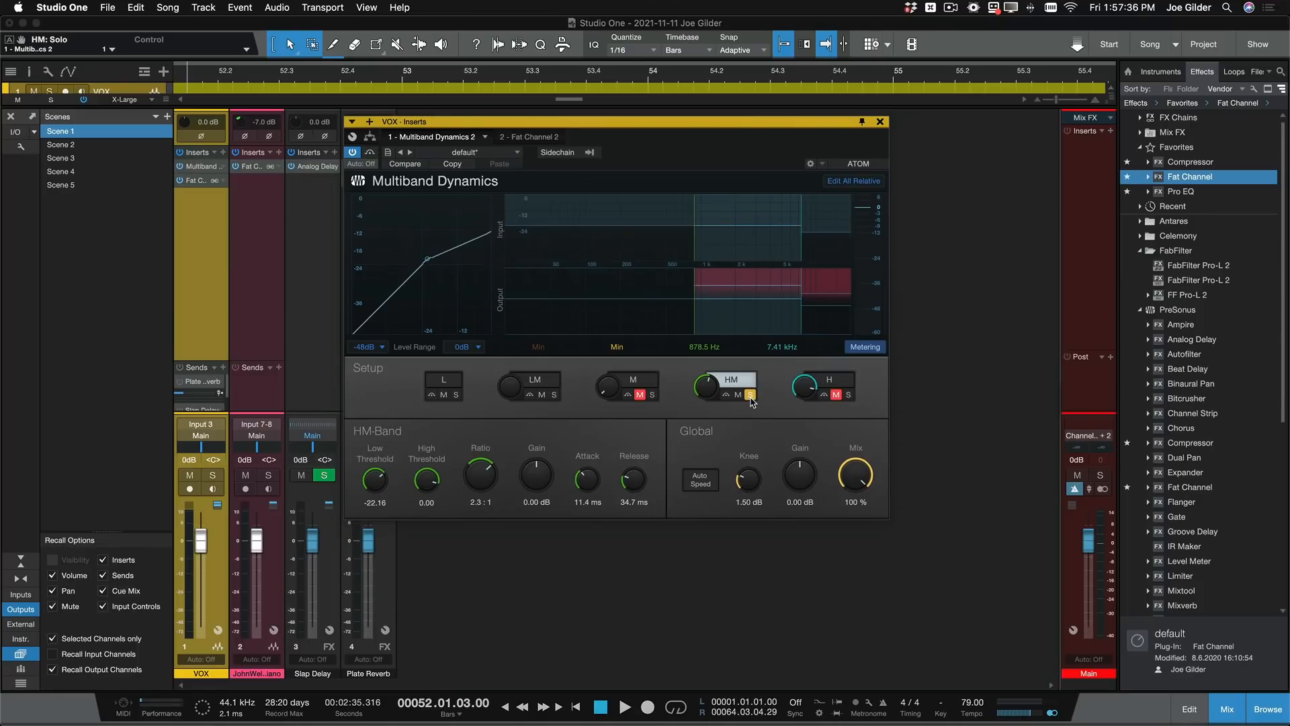
pyautogui.press('space')
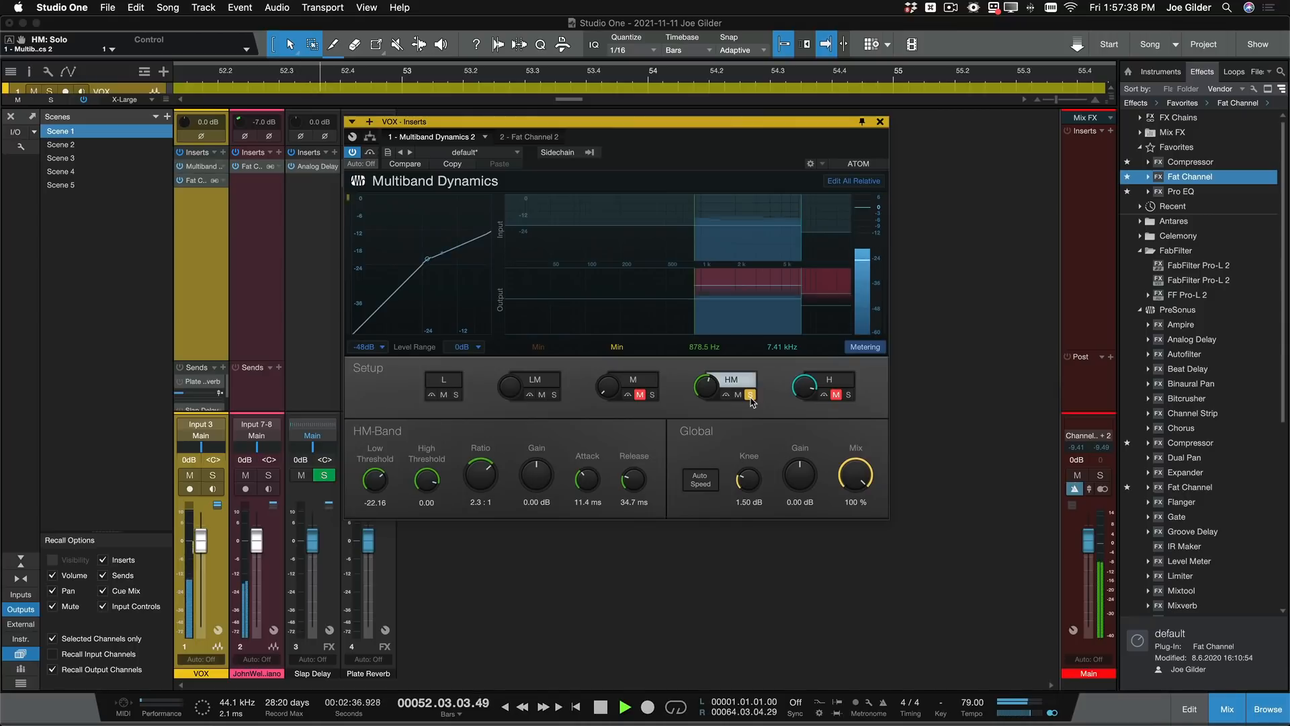
pyautogui.press('space')
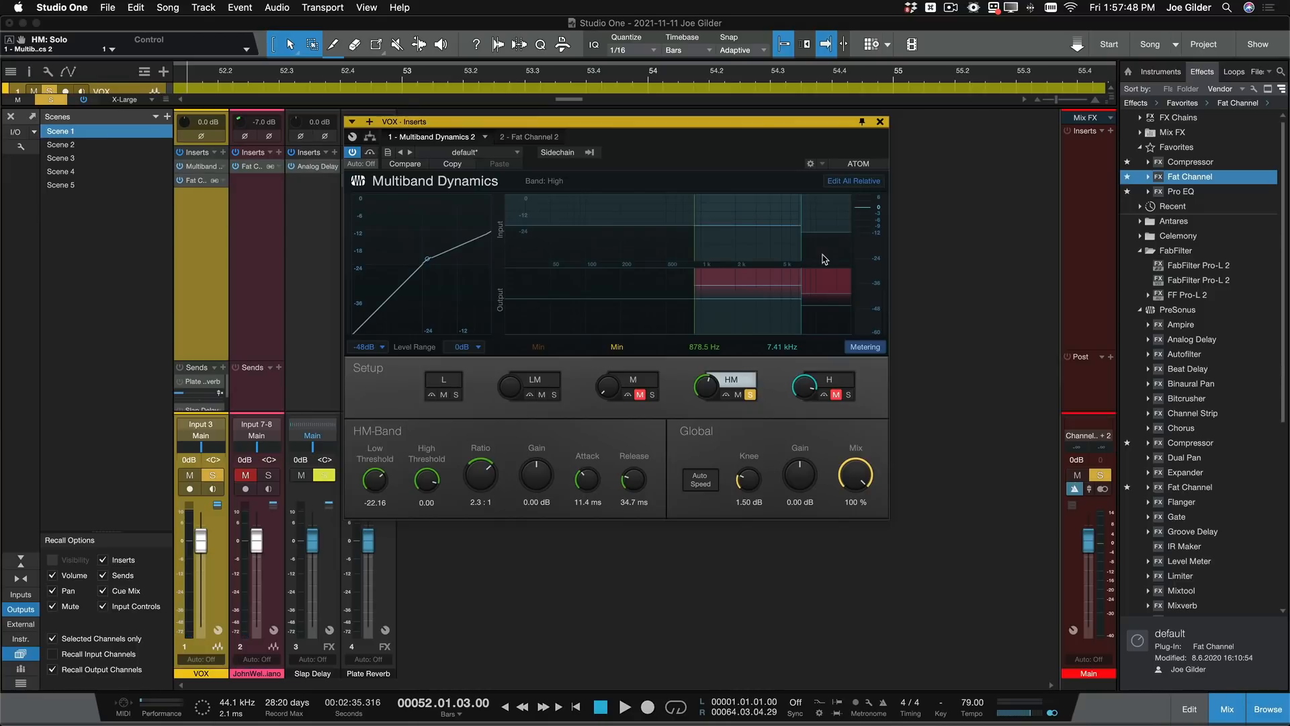
pyautogui.click(826, 260)
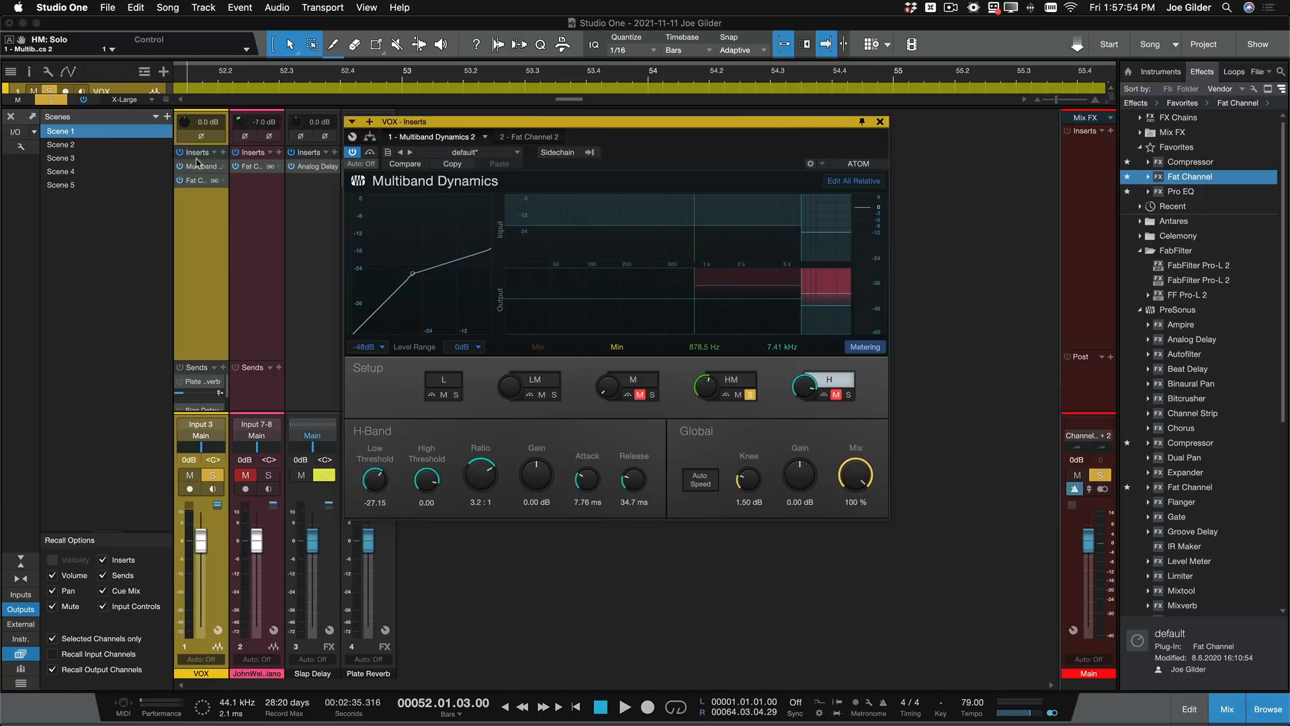
# - Compare the vocal during playback with all VOX inserts bypassed and with them re-enabled
pyautogui.click(180, 153)
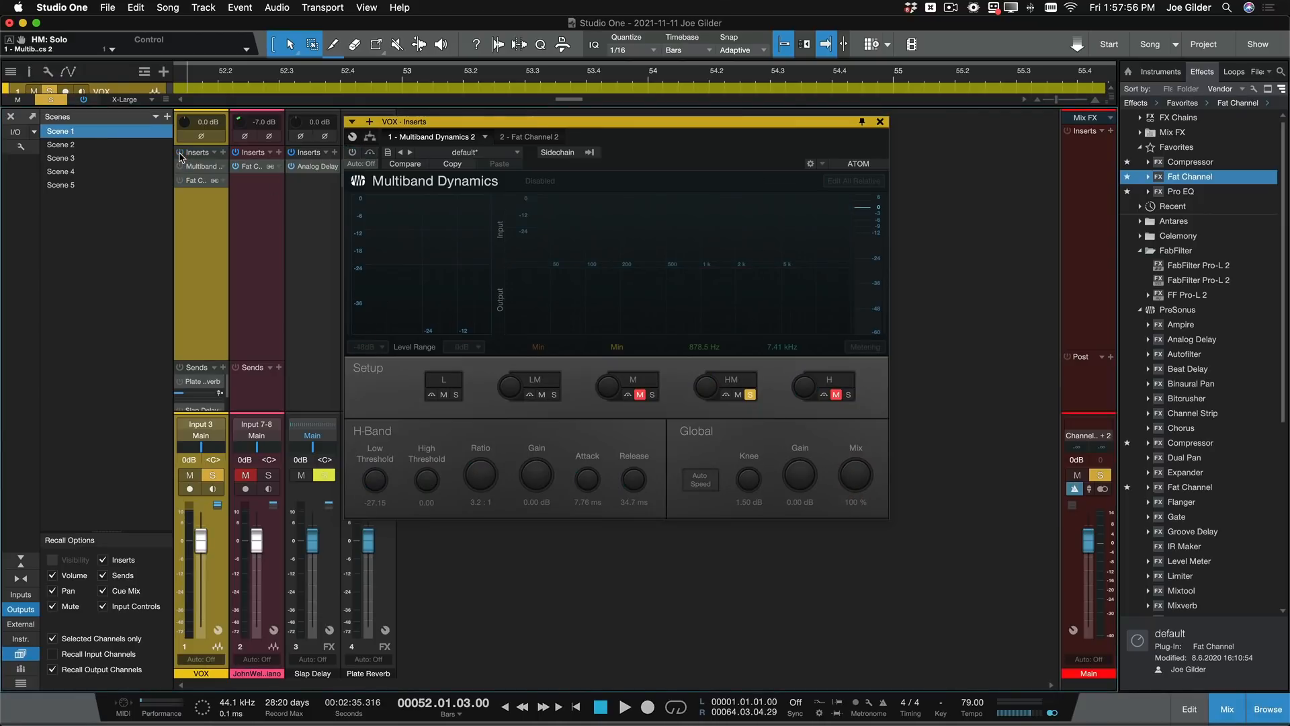
pyautogui.press('space')
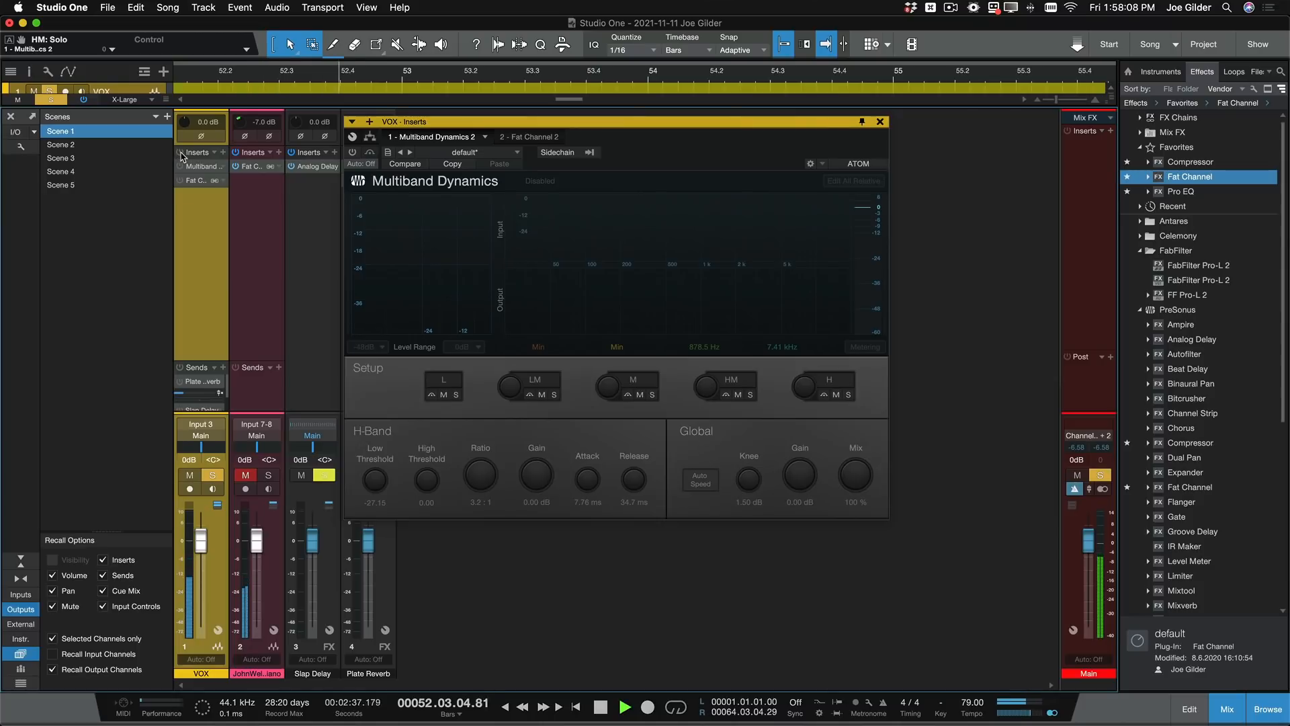
pyautogui.click(180, 152)
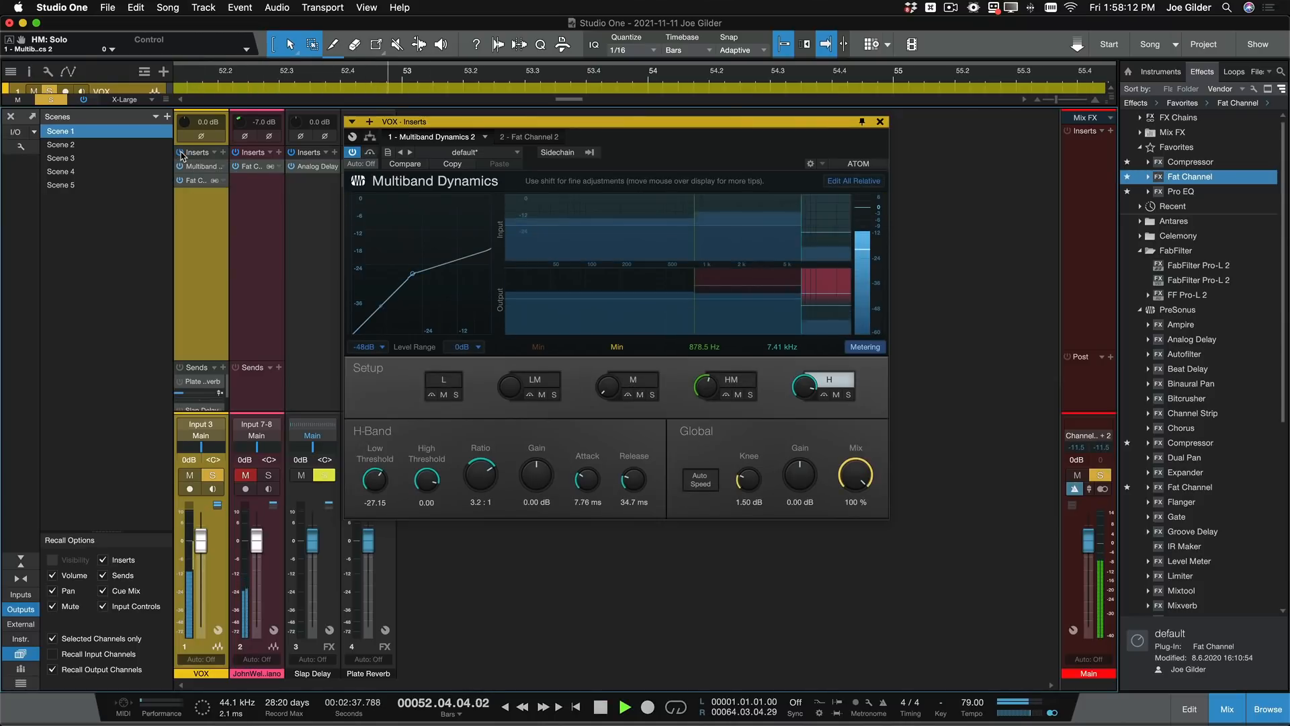
pyautogui.press('space')
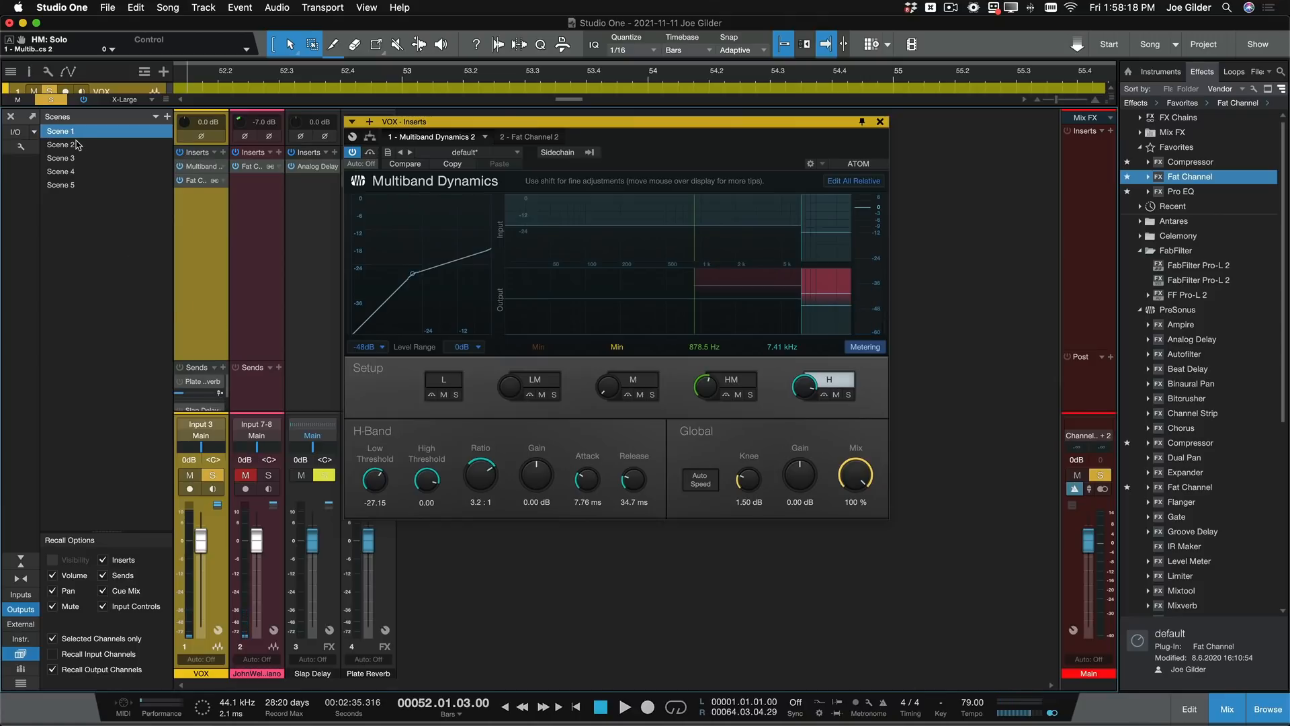
# - Recall Scene 2 on the VOX channel and examine the settings of its Multiband Dynamics and Fat Channel inserts
pyautogui.click(78, 145)
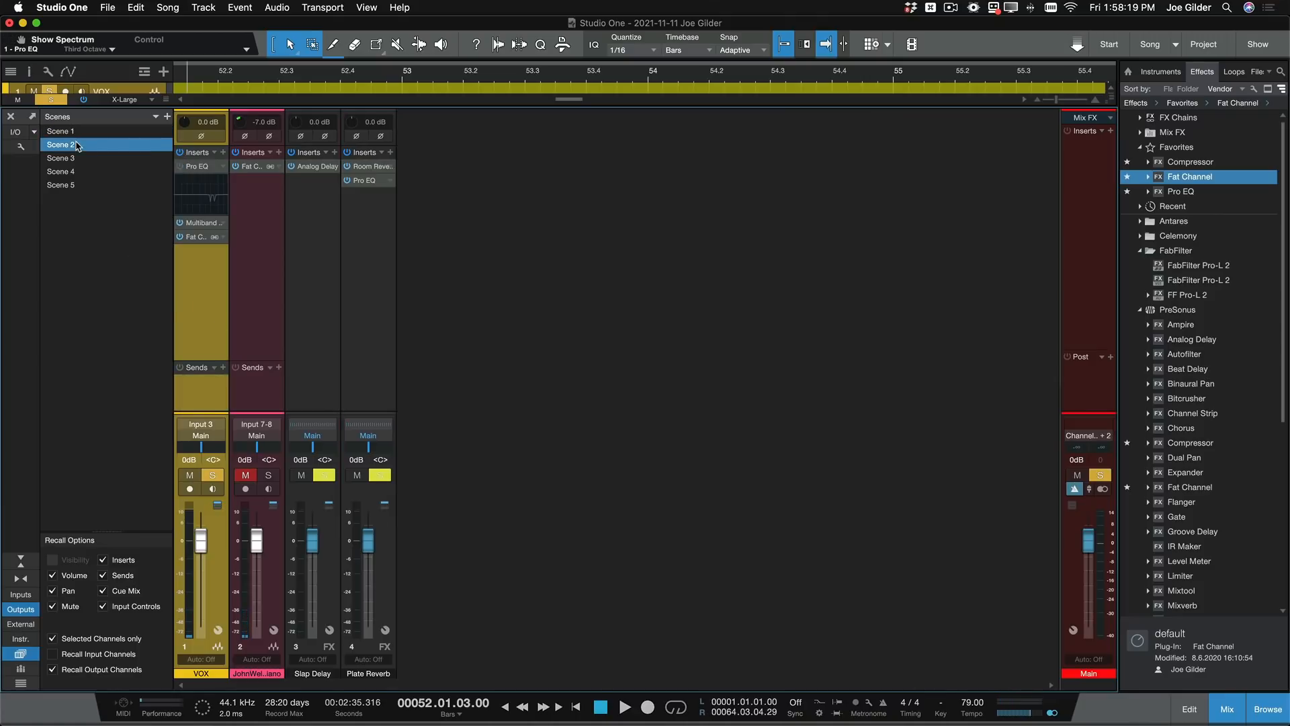
pyautogui.click(197, 224)
pyautogui.click(201, 238)
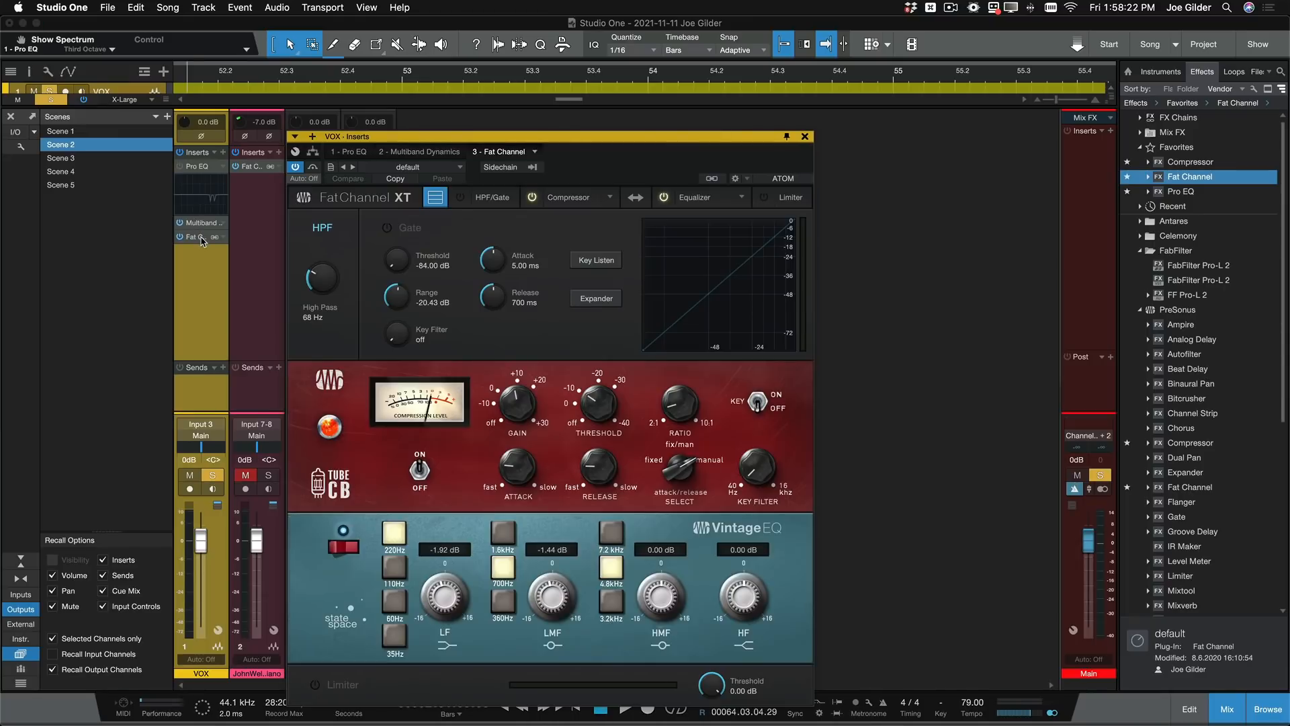
pyautogui.click(198, 223)
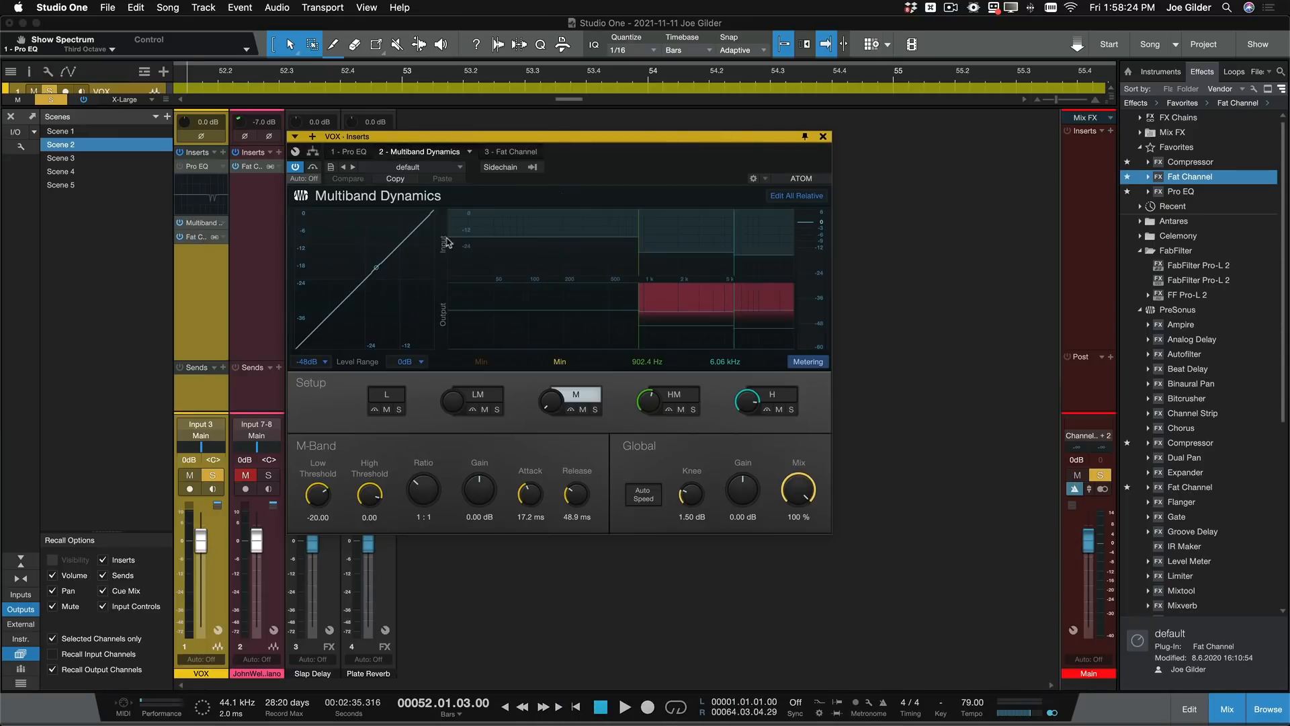
pyautogui.click(194, 237)
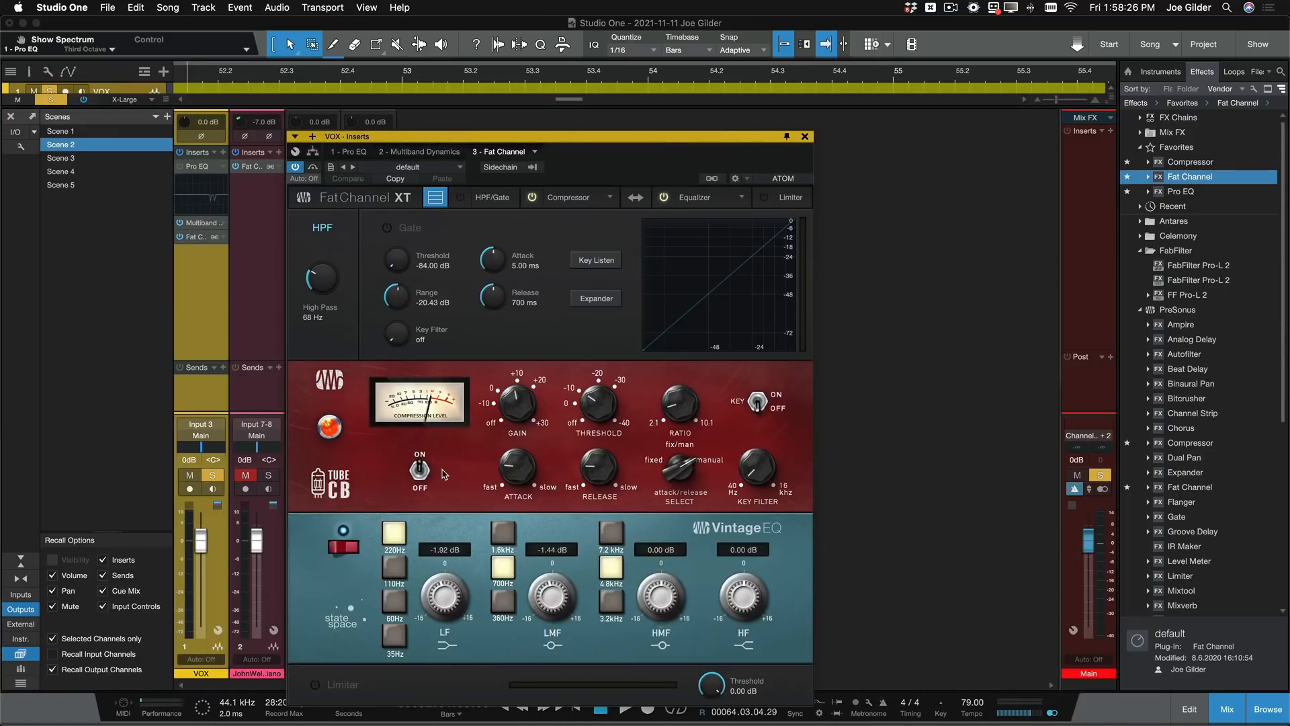
pyautogui.click(191, 222)
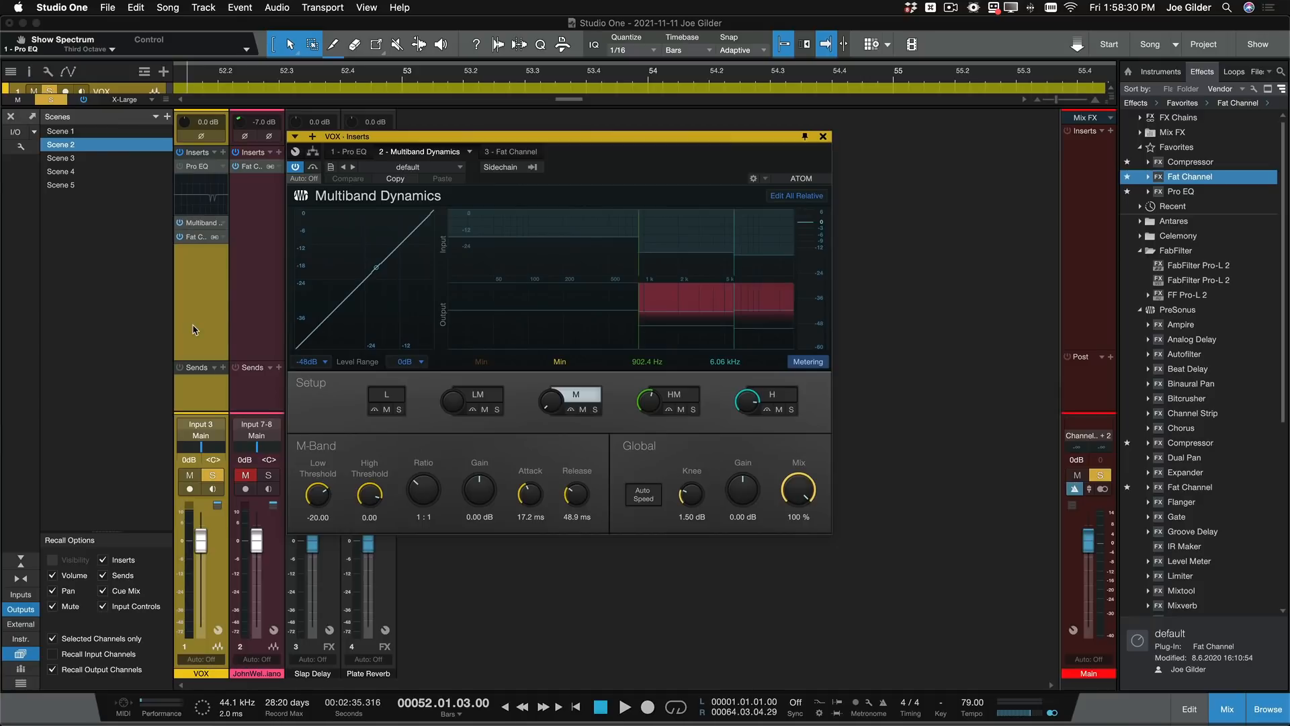
# - Audition the vocal twice through Scene 2's chain while watching its Multiband Dynamics band meters
pyautogui.press('space')
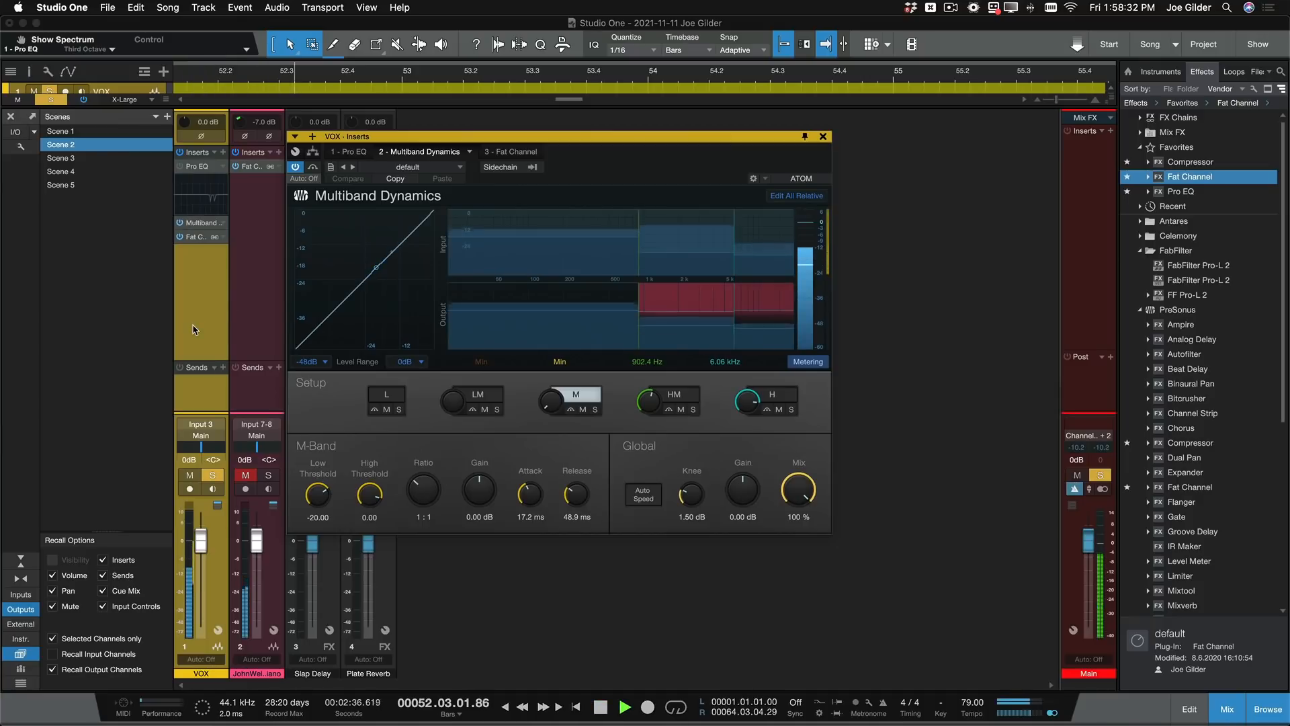
pyautogui.press('space')
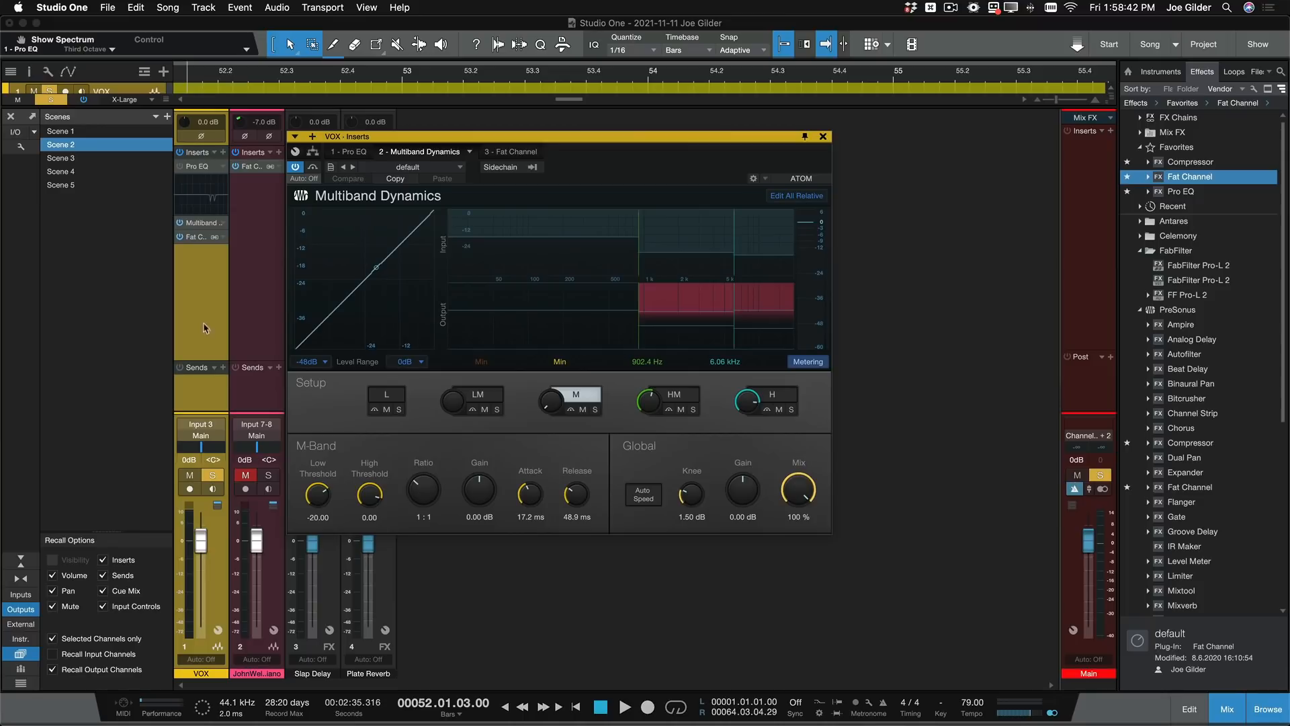
pyautogui.click(208, 222)
pyautogui.click(209, 223)
pyautogui.press('space')
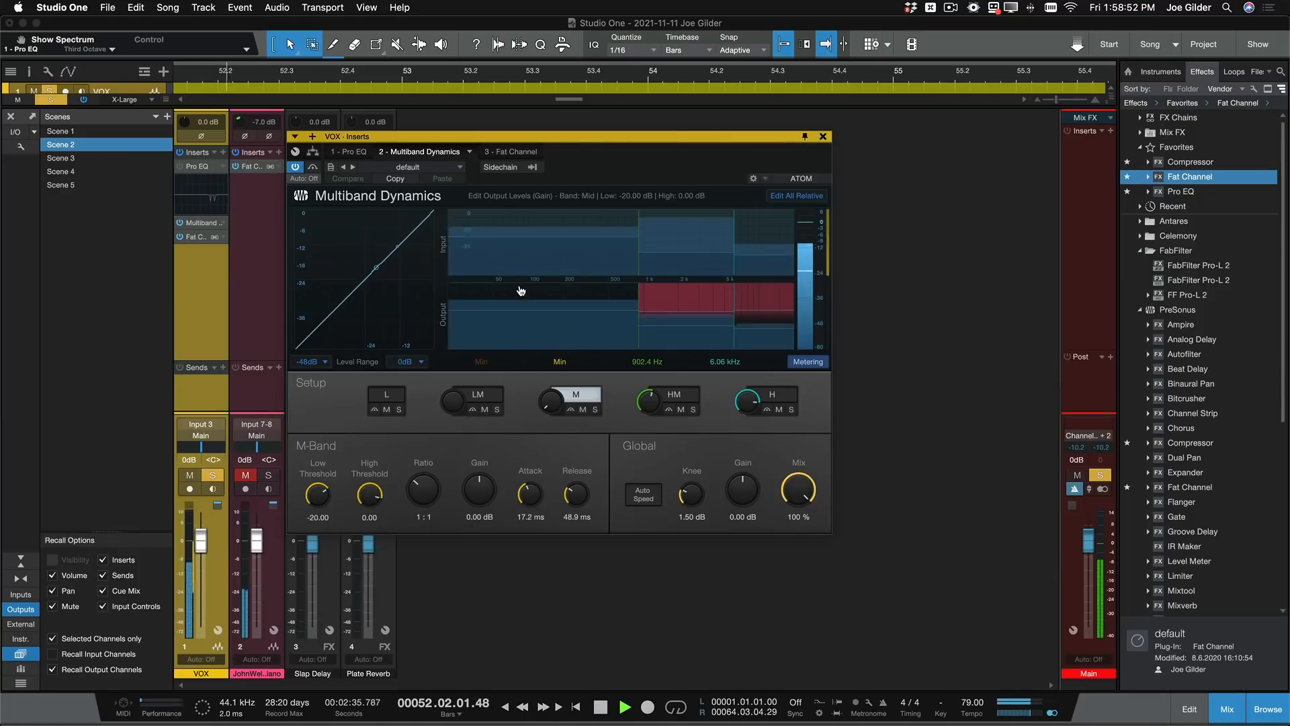
pyautogui.press('space')
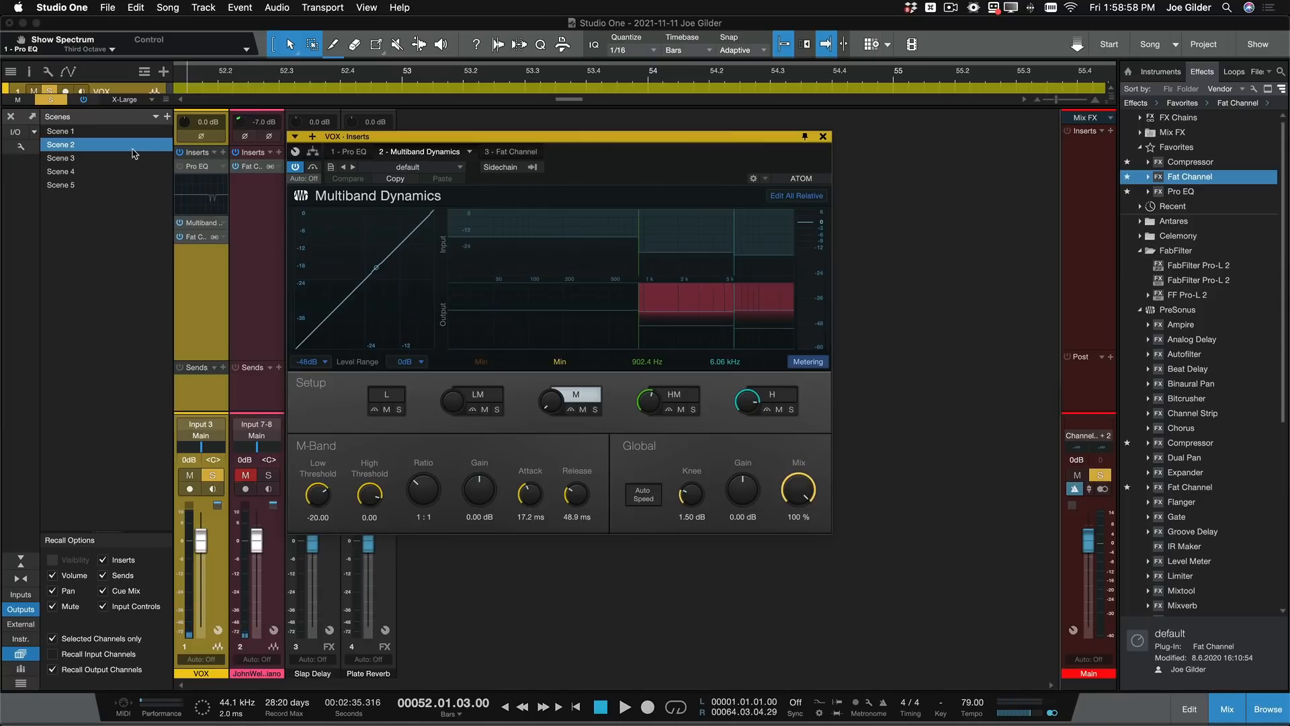
# - Recall Scene 3 on the VOX channel and examine its Multiband Dynamics, Fat Channel and Pro EQ settings
pyautogui.click(92, 160)
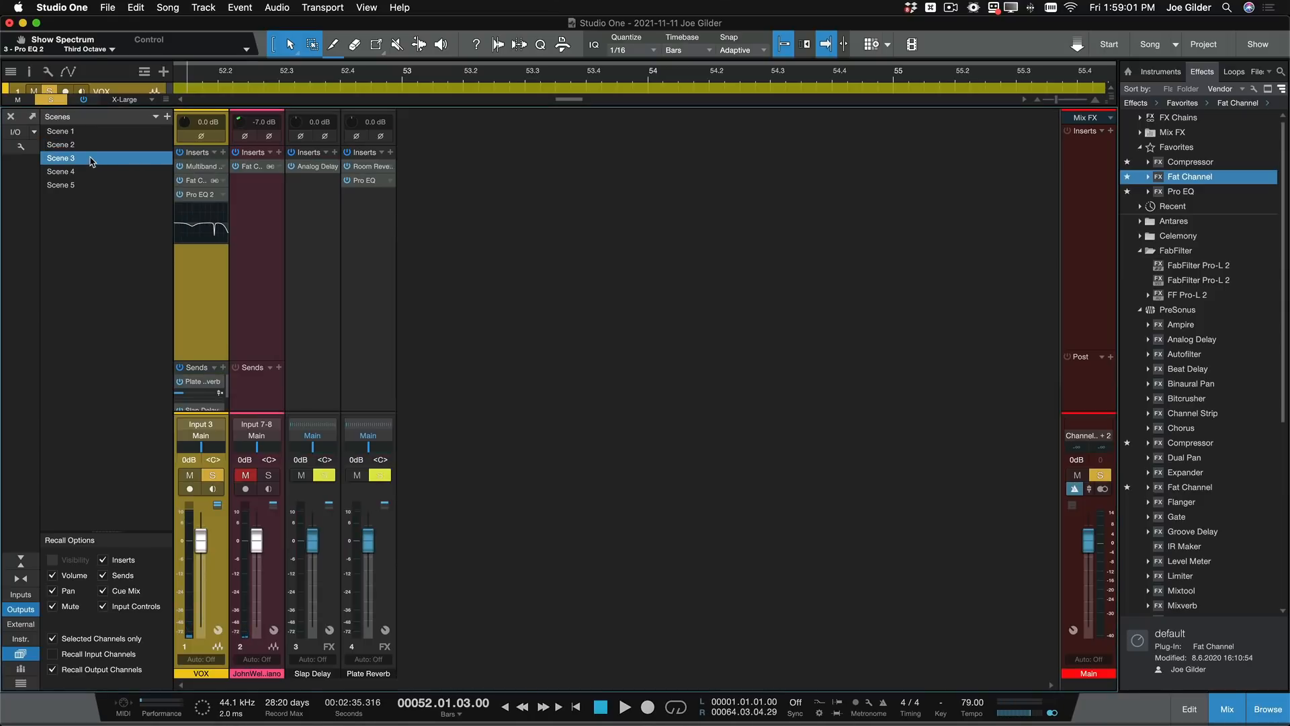
pyautogui.click(199, 168)
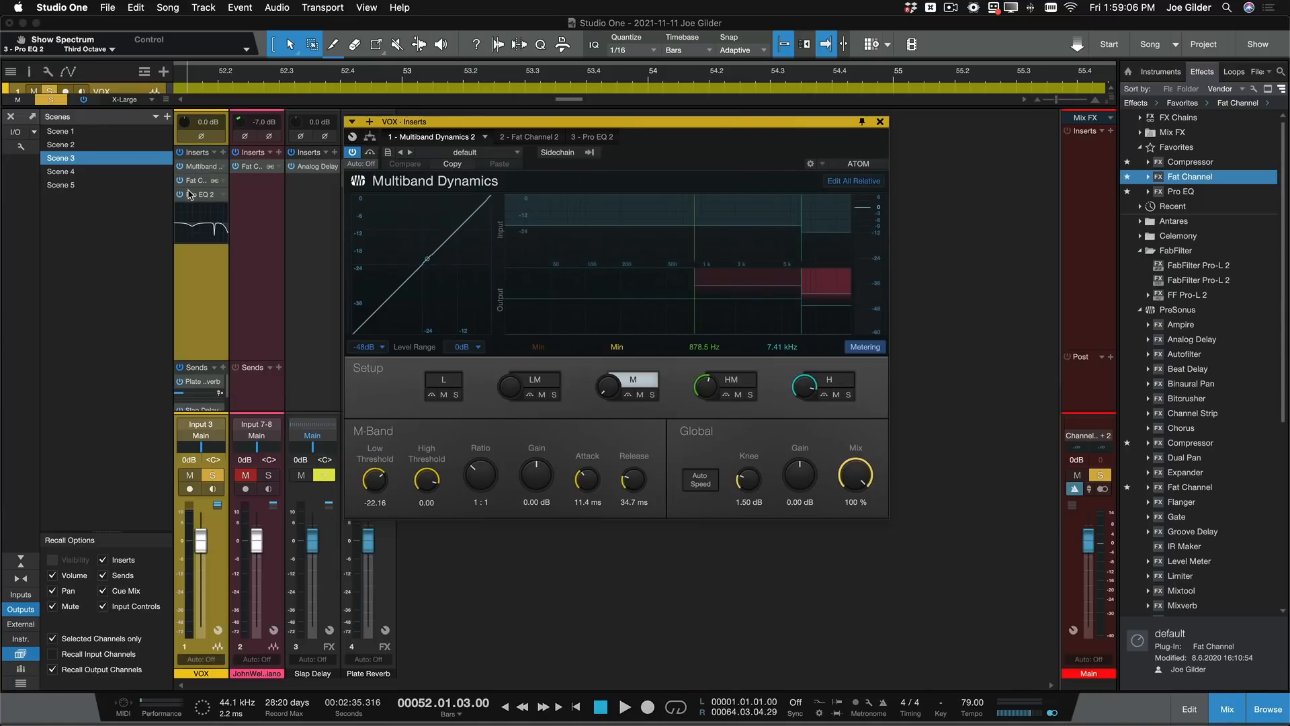
pyautogui.click(193, 182)
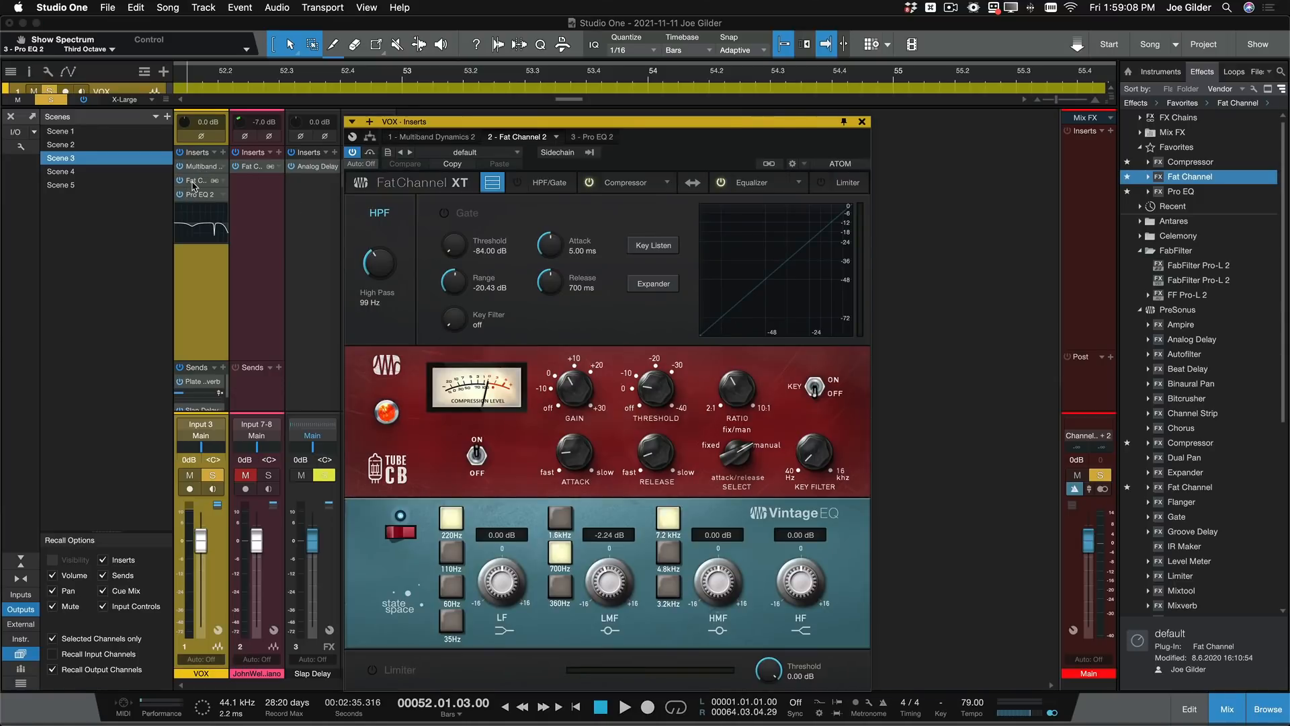
pyautogui.click(195, 195)
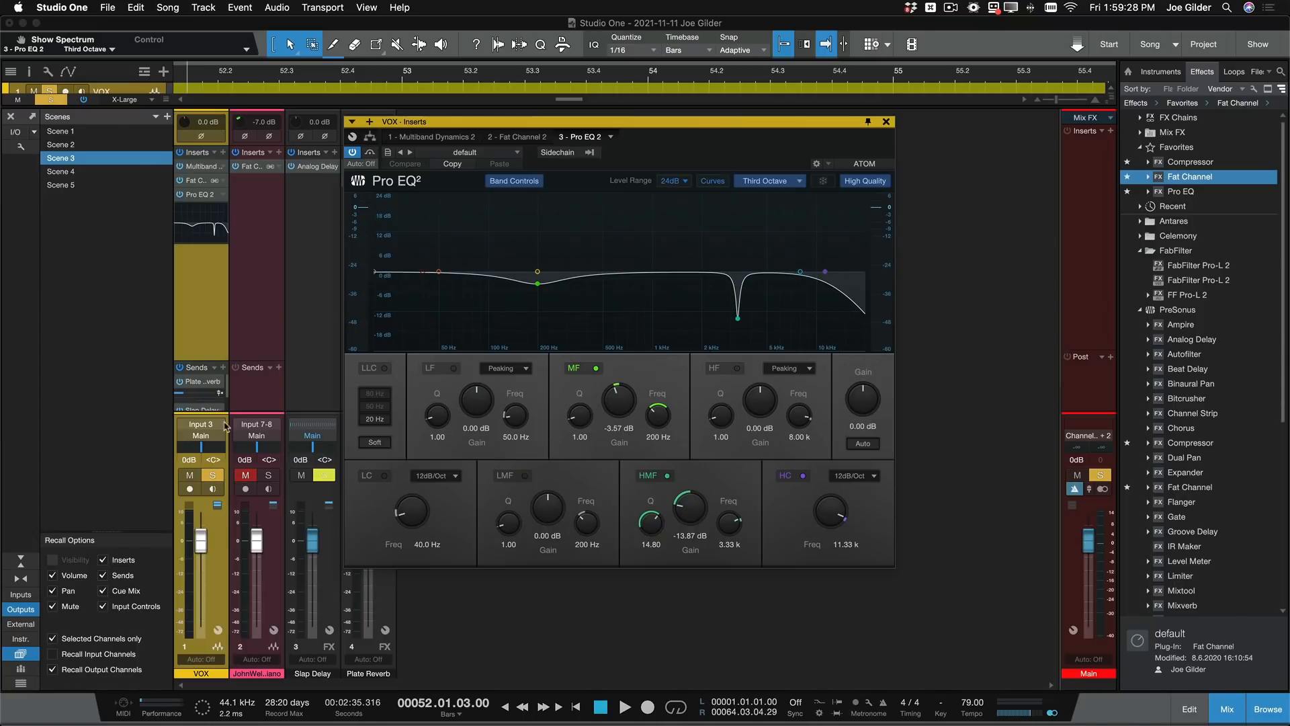
# - Audition the vocal twice through Scene 3's chain with its Pro EQ spectrum in view
pyautogui.press('space')
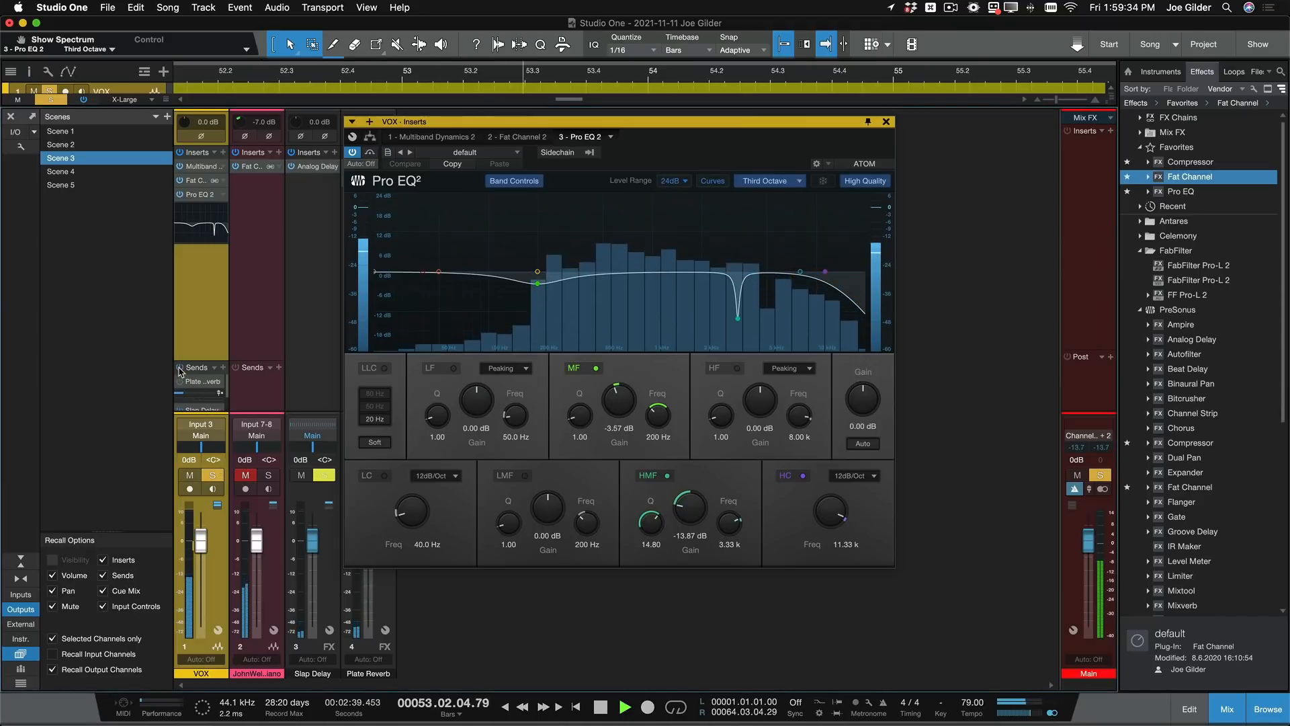
pyautogui.press('space')
pyautogui.press('space')
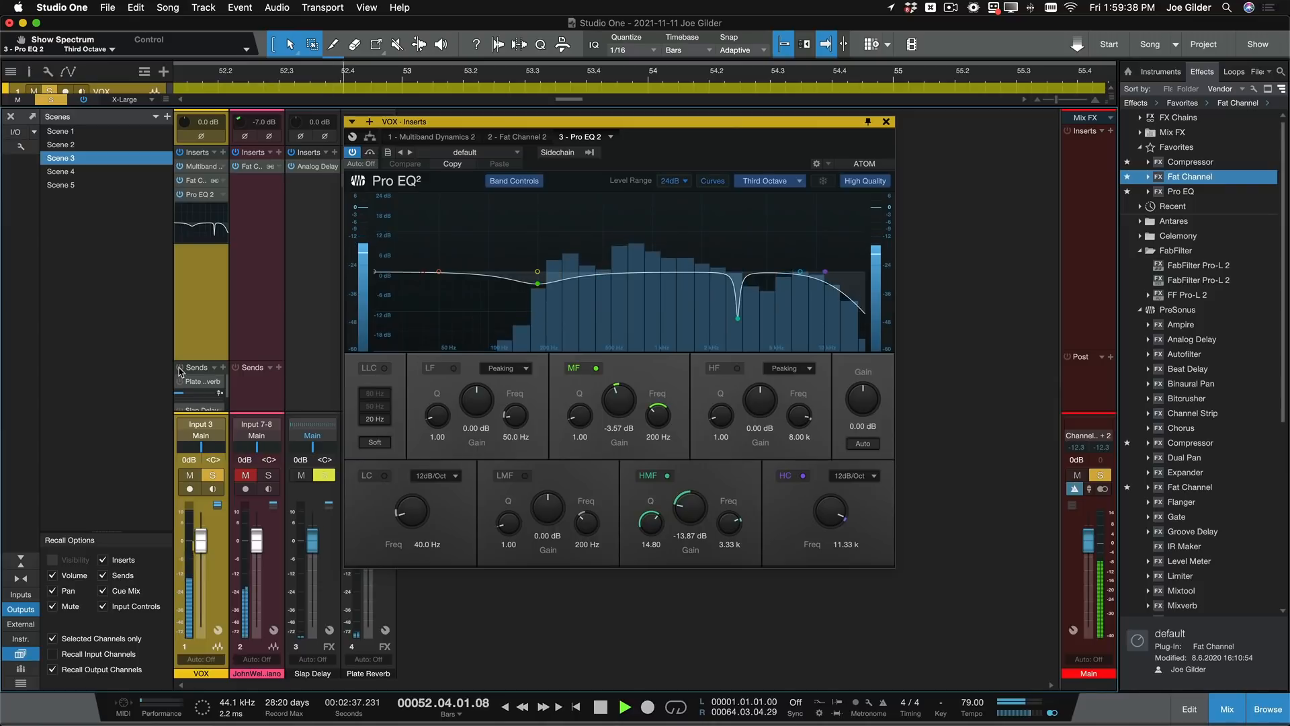
pyautogui.press('space')
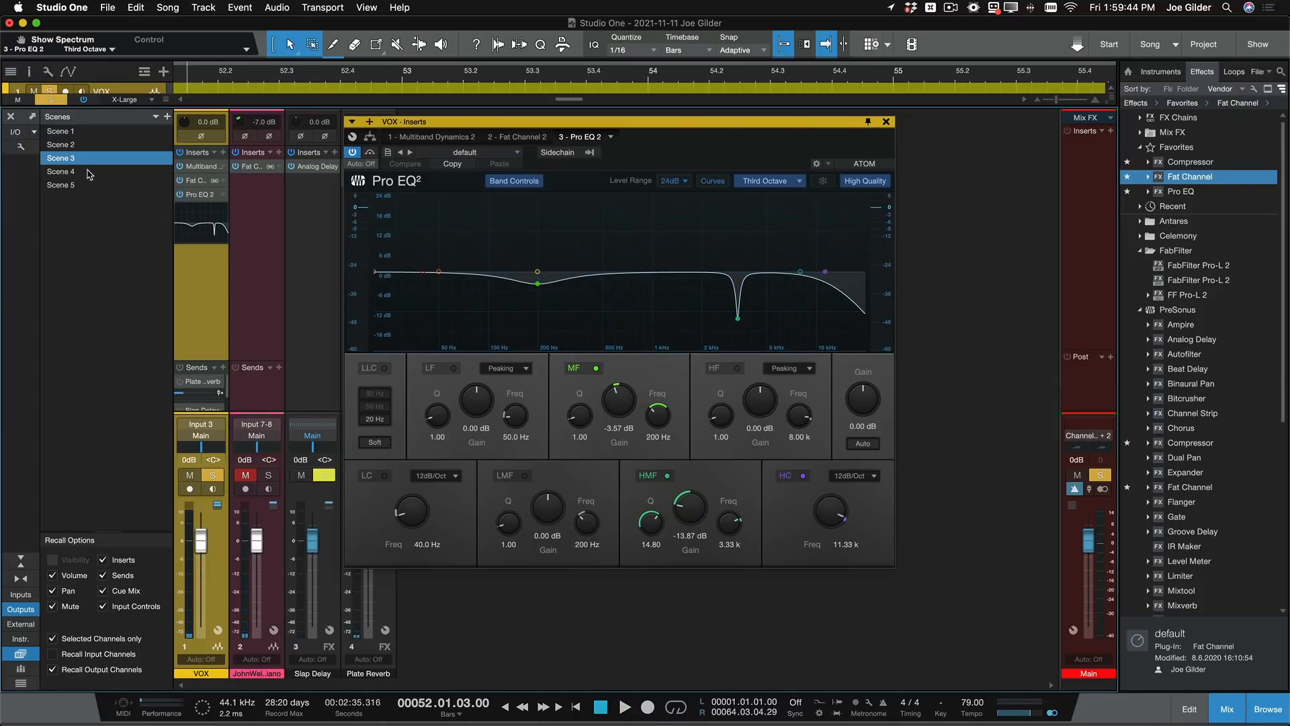
# - Recall Scene 4 on the VOX channel and examine its active Pro EQ, Compressor and Multiband Dynamics High band settings
pyautogui.click(88, 172)
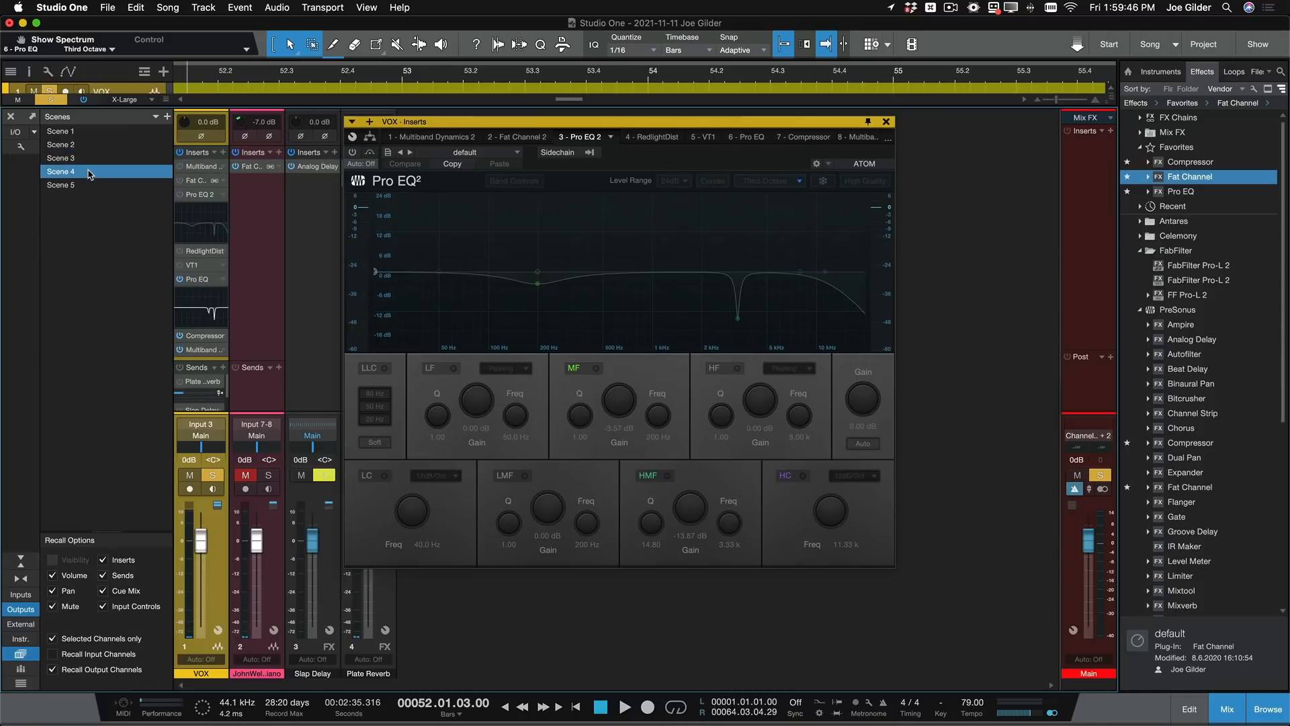
pyautogui.click(199, 279)
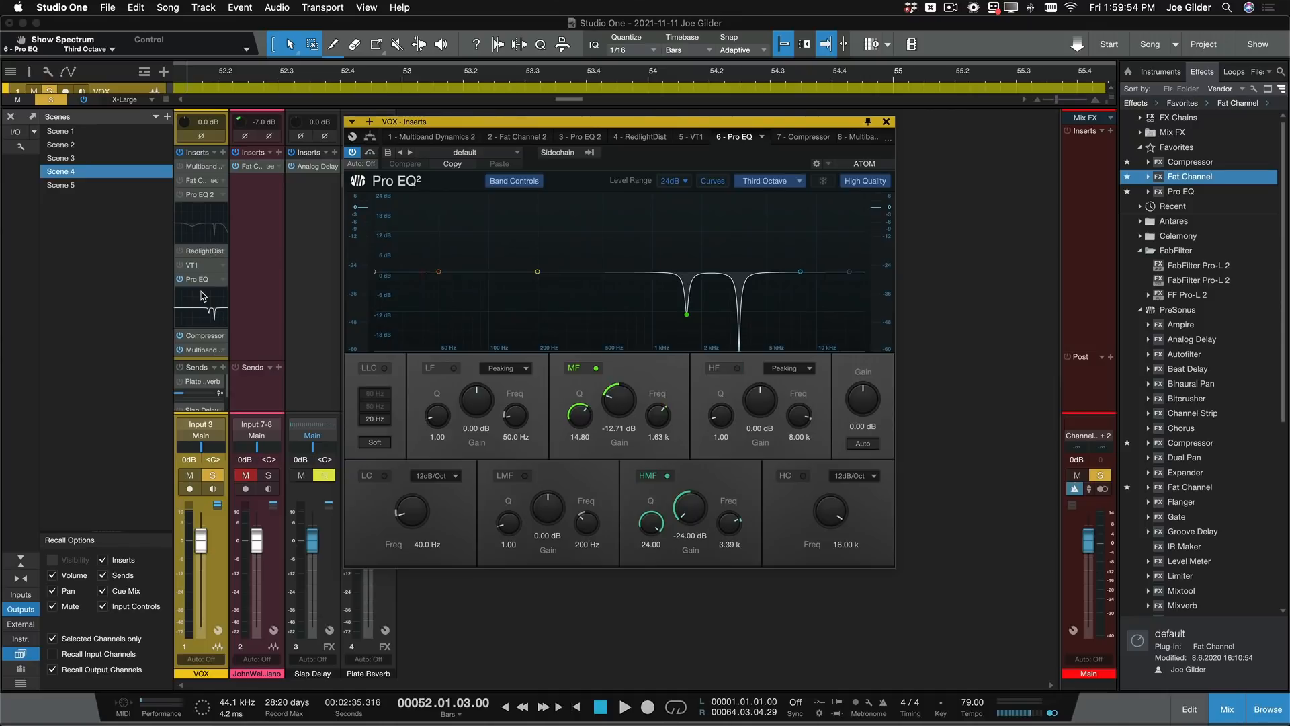
pyautogui.click(203, 336)
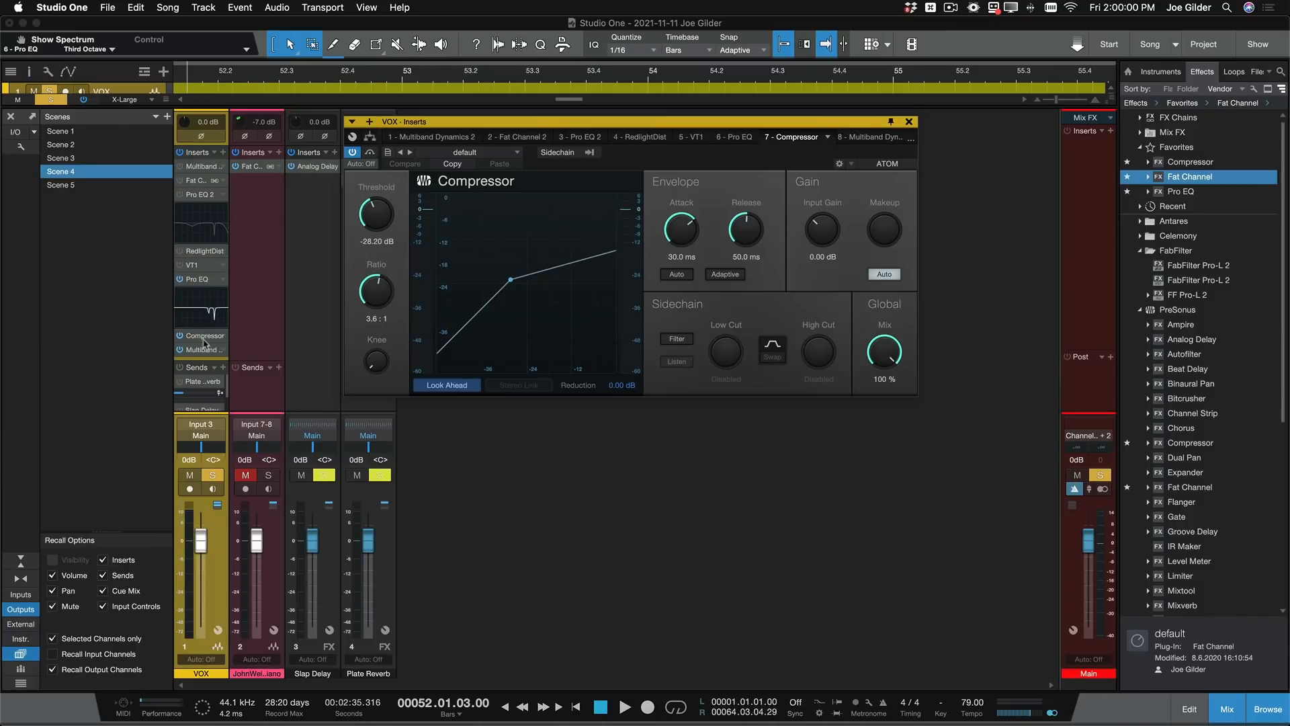
pyautogui.click(204, 350)
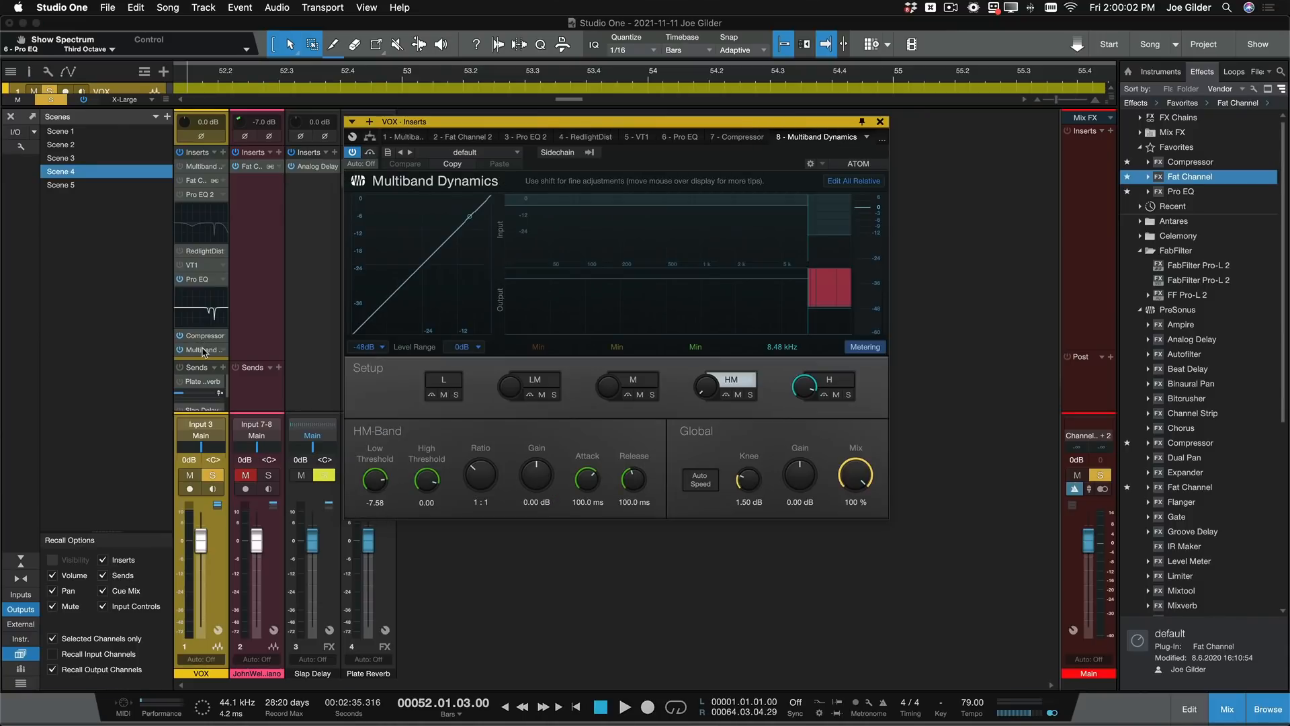
pyautogui.click(839, 251)
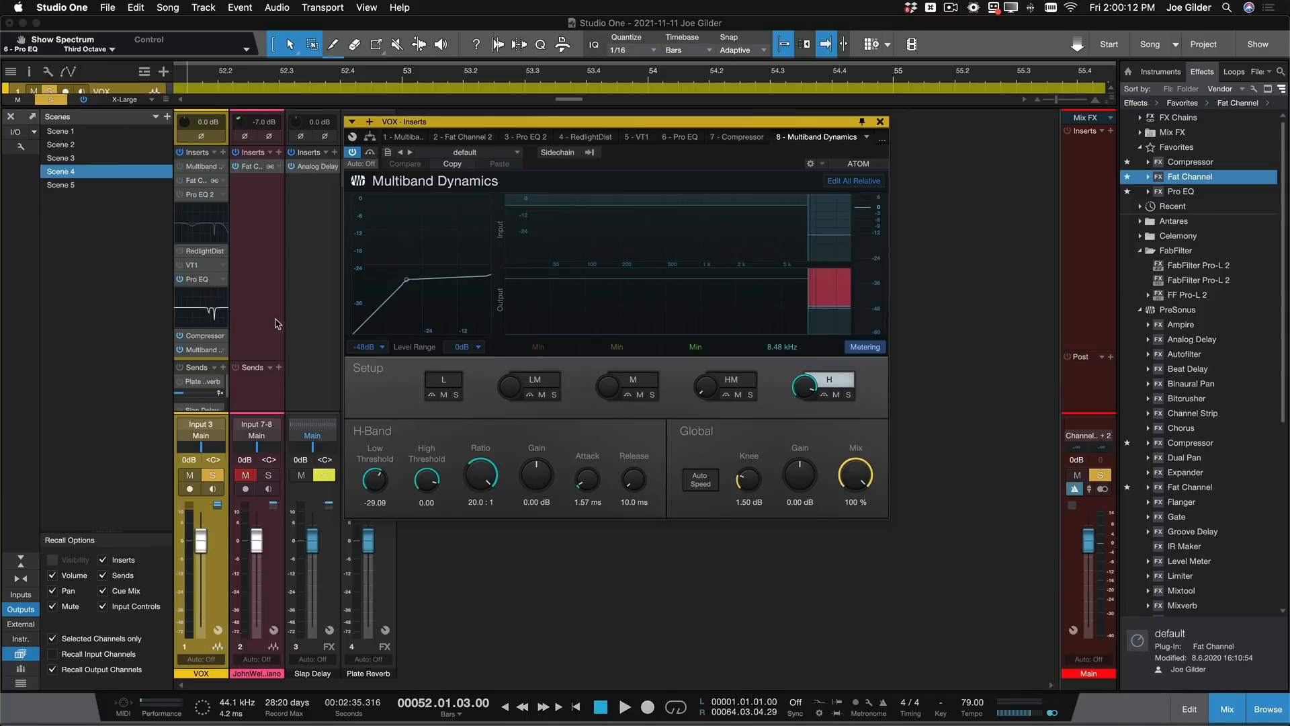
# - Audition the vocal twice through Scene 4's chain with the Multiband Dynamics meters in view
pyautogui.press('space')
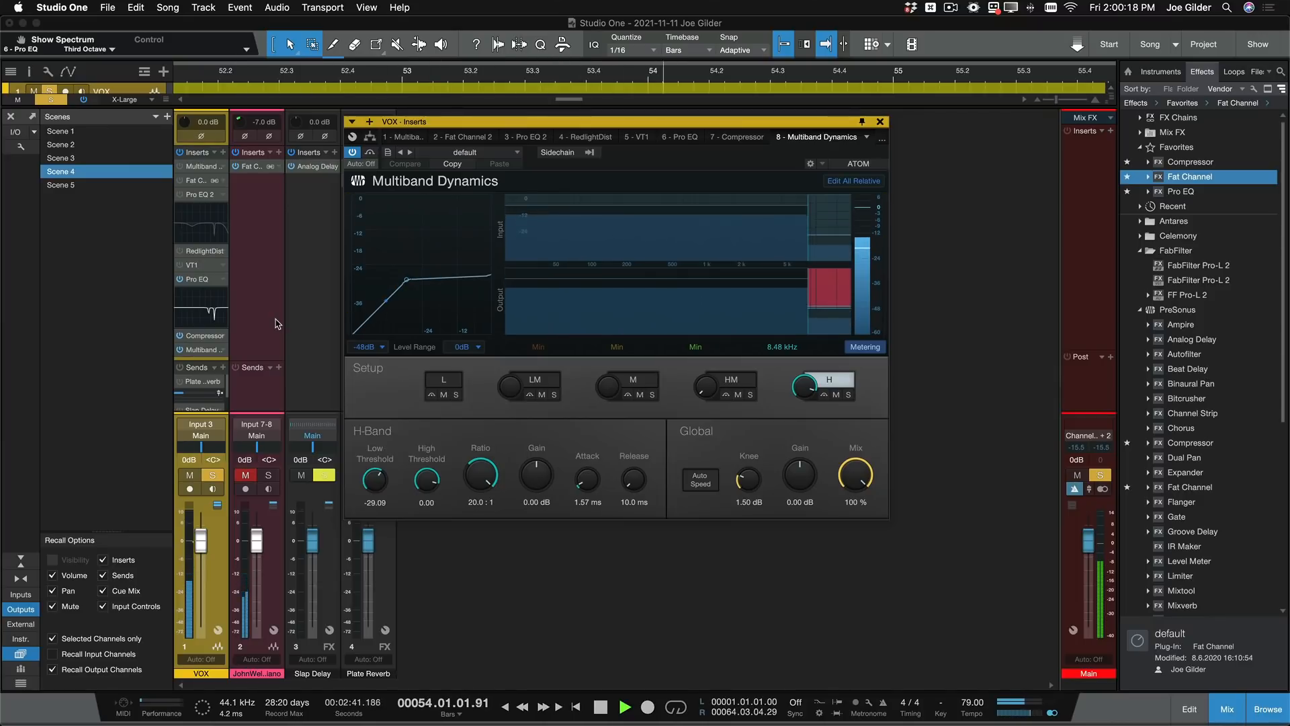
pyautogui.press('space')
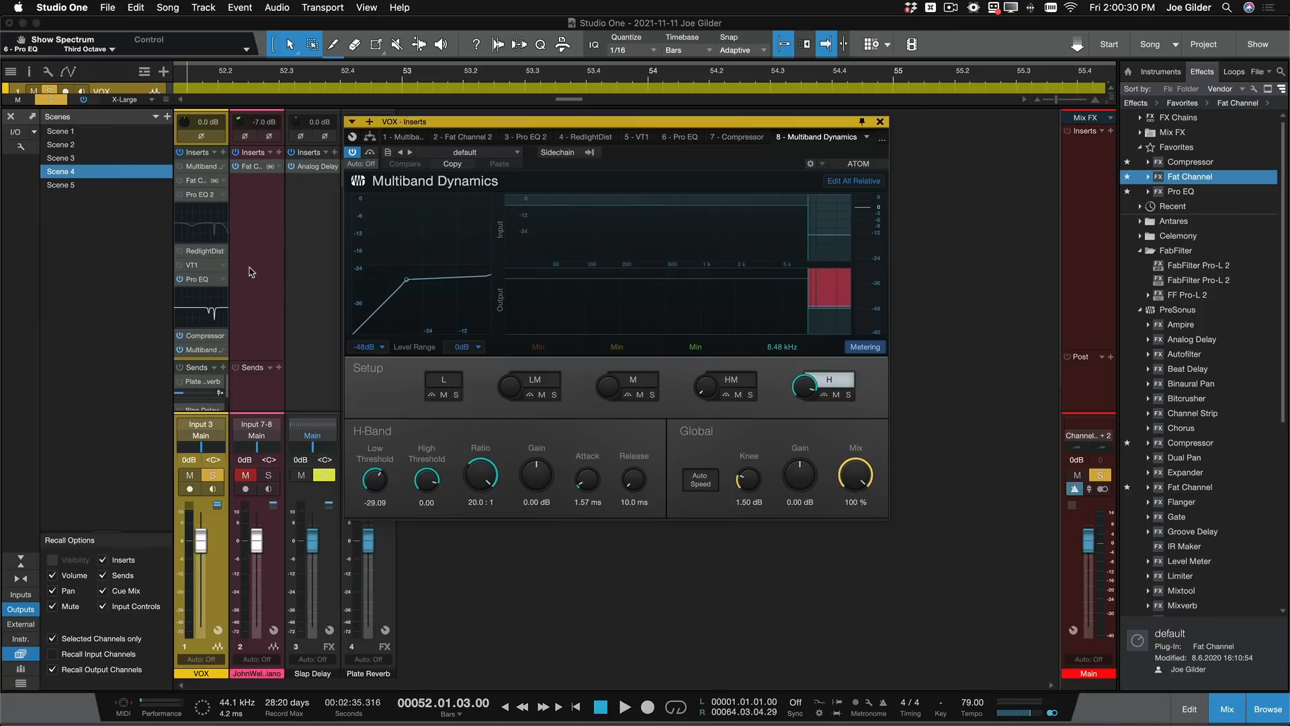
pyautogui.press('space')
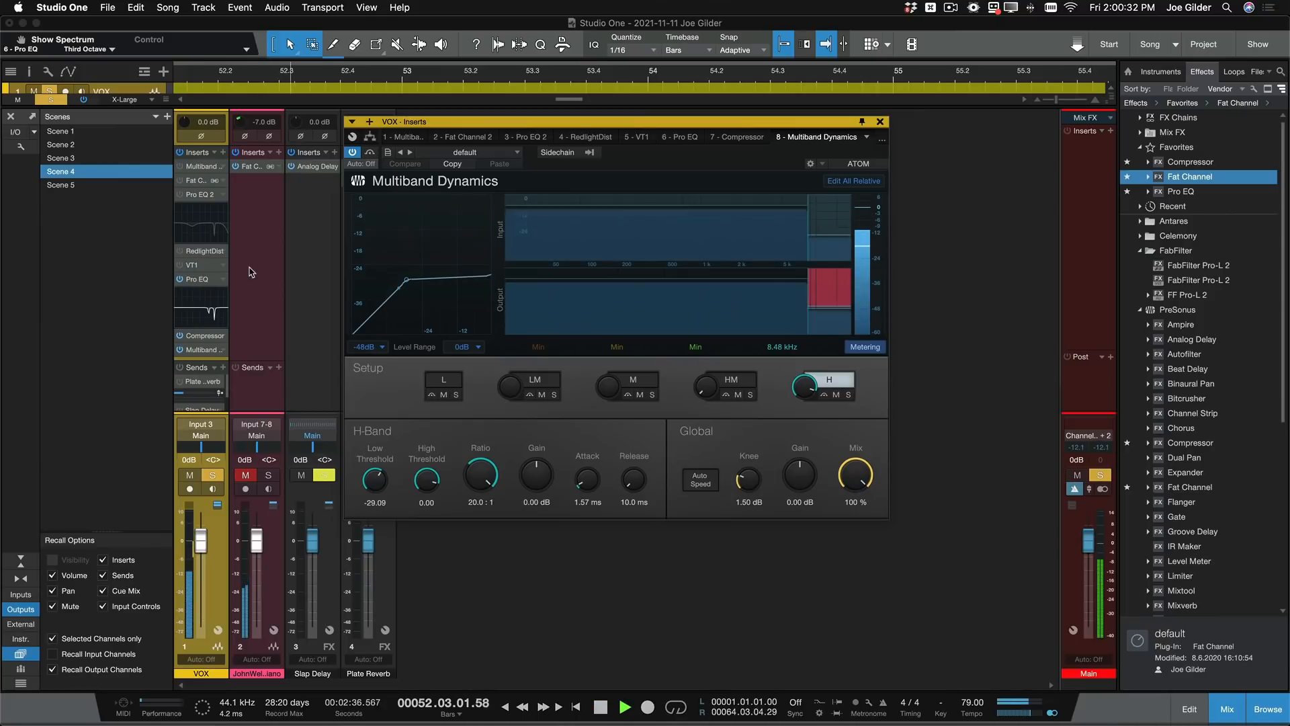
pyautogui.press('space')
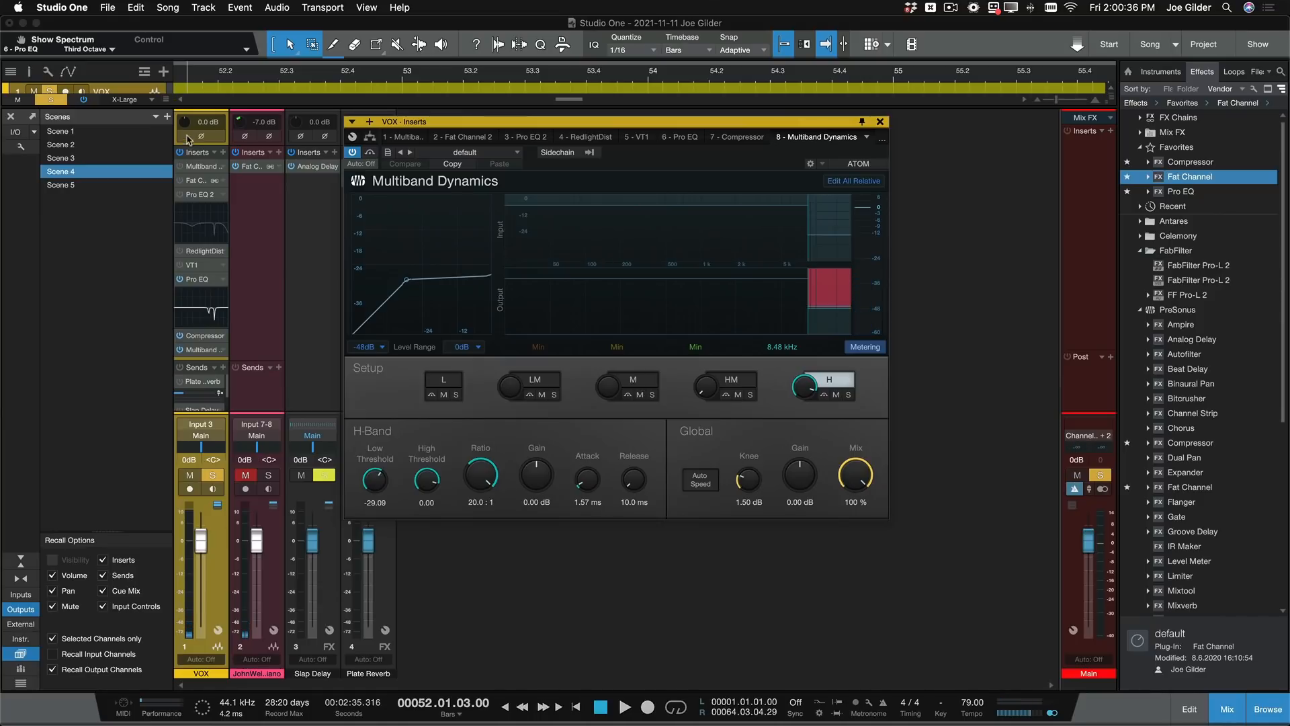
# - Compare Scene 4's vocal in playback with all VOX inserts bypassed and with them re-enabled
pyautogui.click(180, 153)
pyautogui.press('space')
pyautogui.press('space')
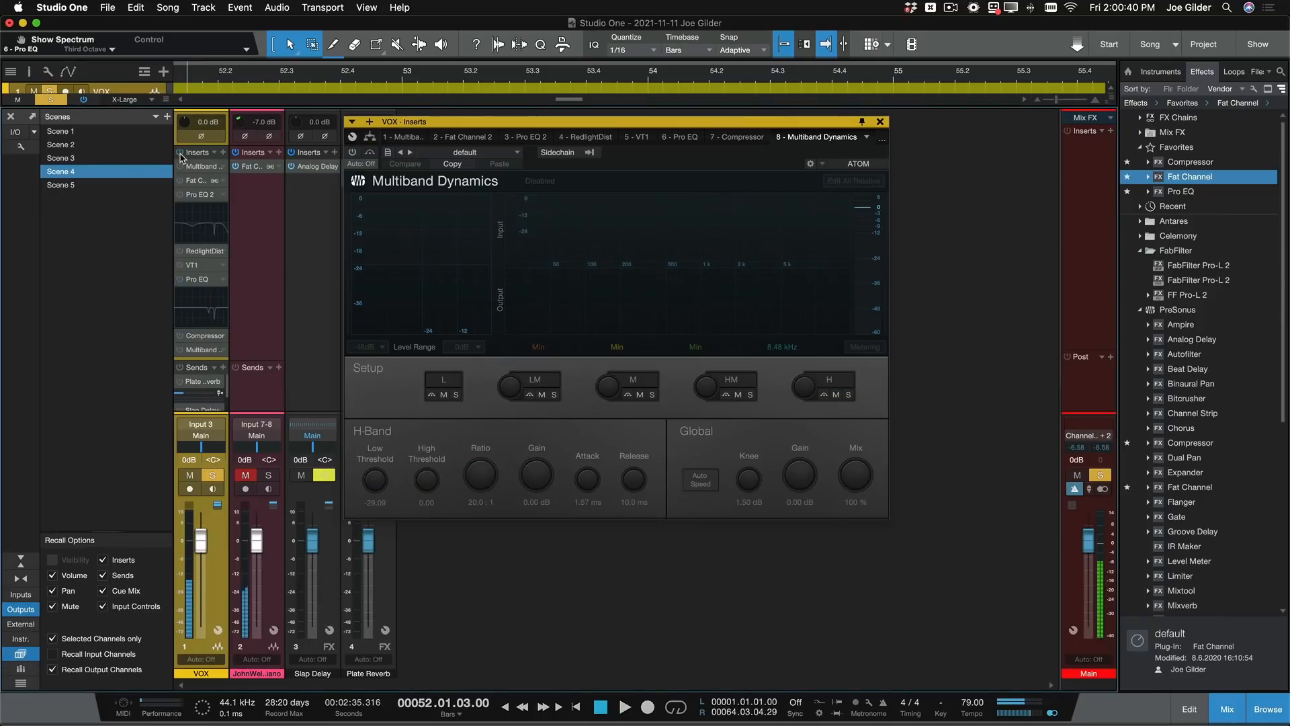
pyautogui.click(180, 153)
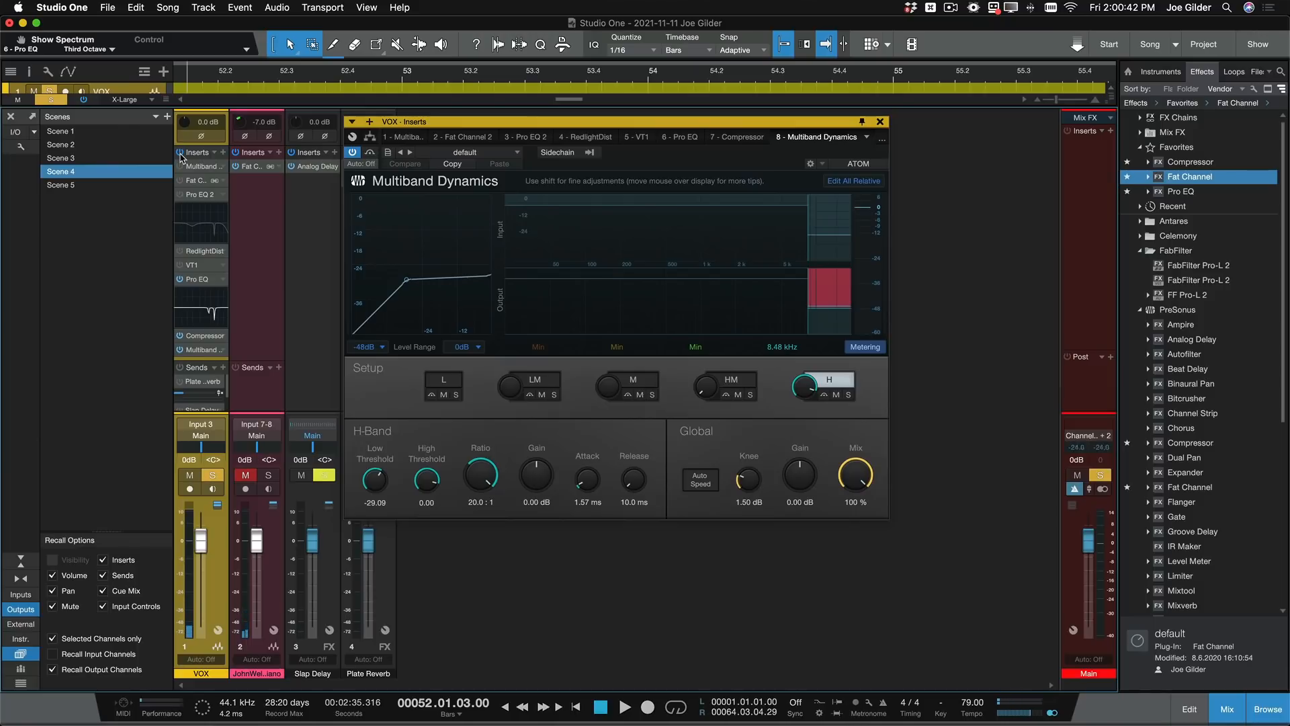
pyautogui.press('space')
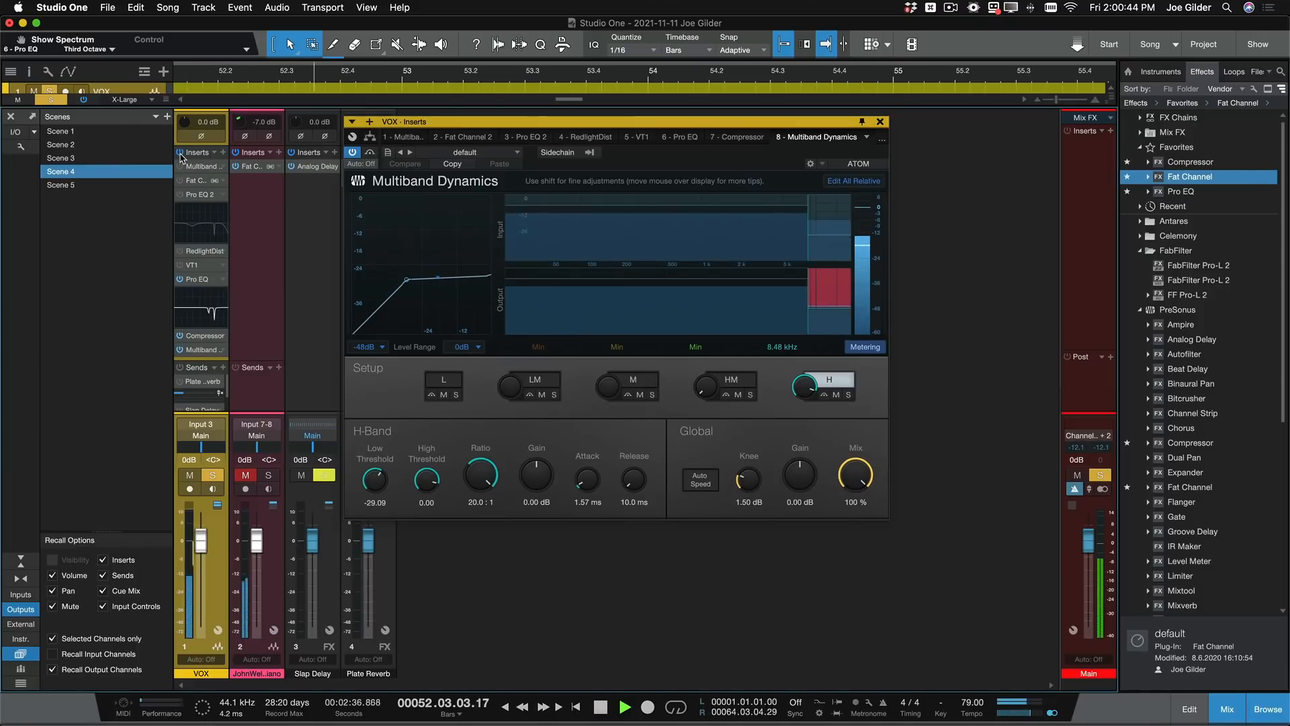
pyautogui.press('space')
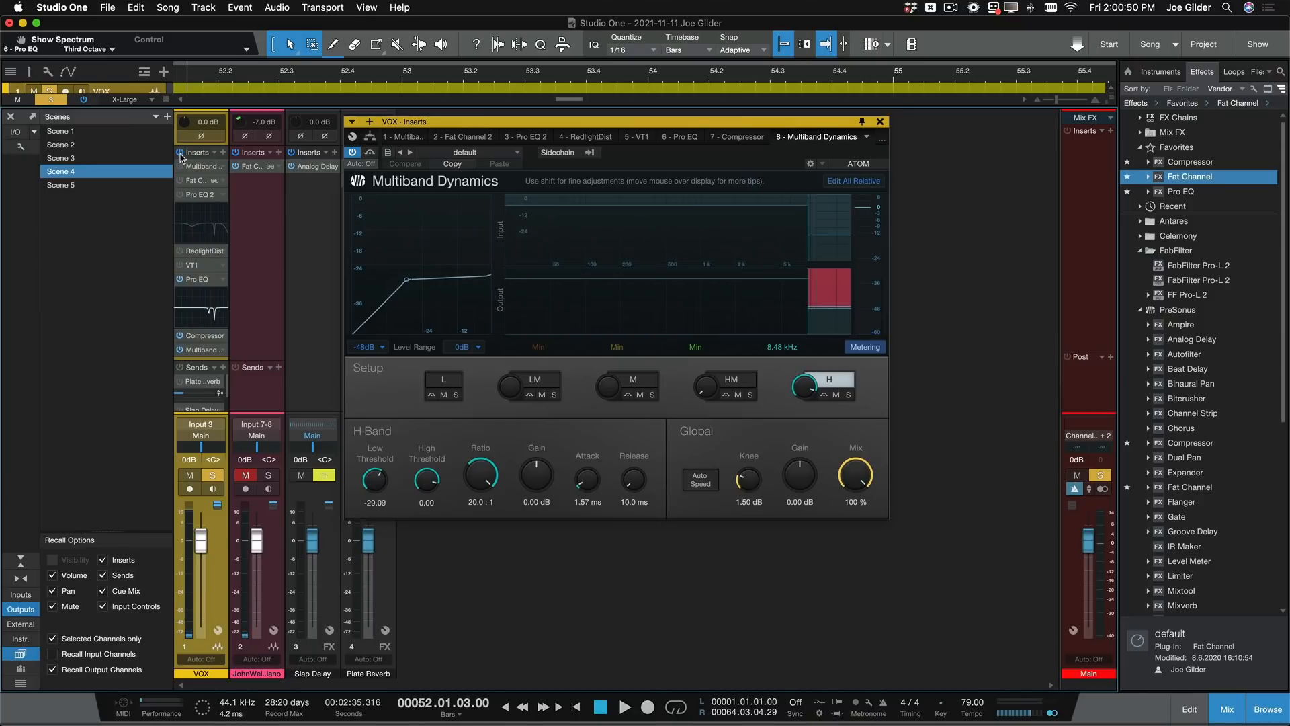
# - Recall Scene 5 on the VOX channel and collapse the Pro EQ 2 curve display in its insert list
pyautogui.click(60, 186)
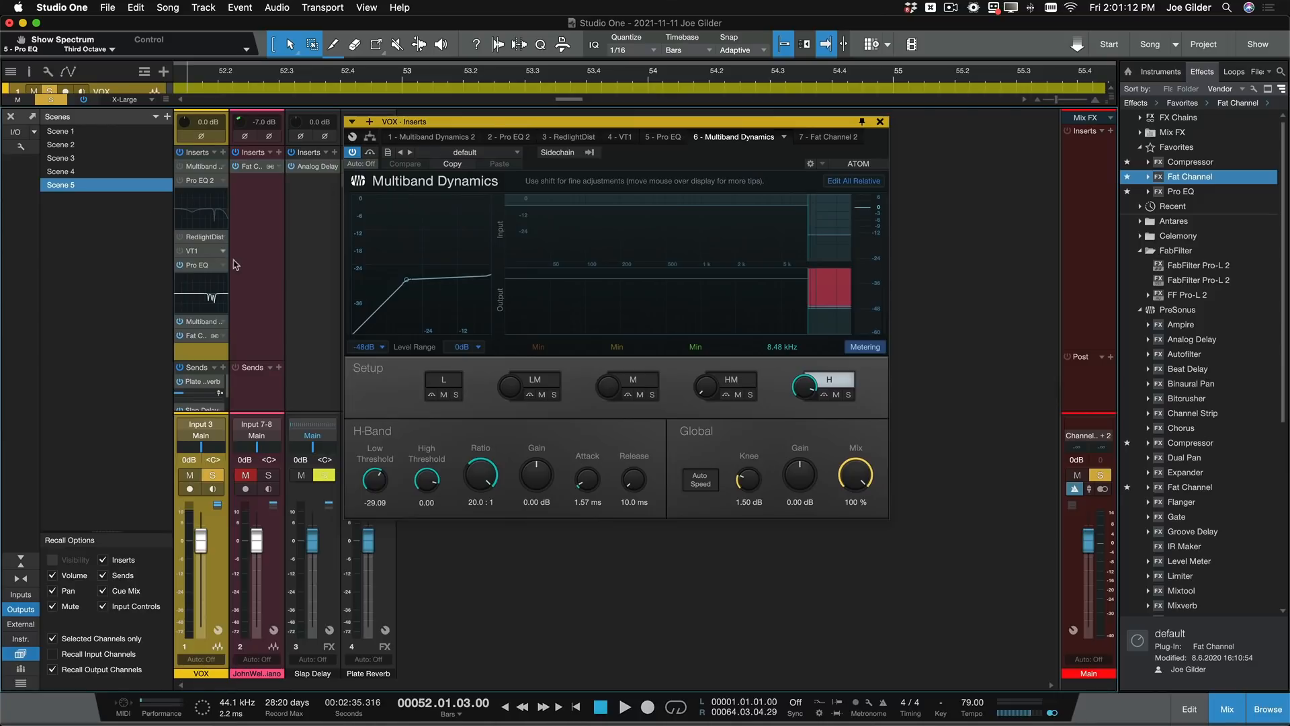
pyautogui.moveTo(192, 361); pyautogui.dragTo(191, 349)
pyautogui.click(180, 348)
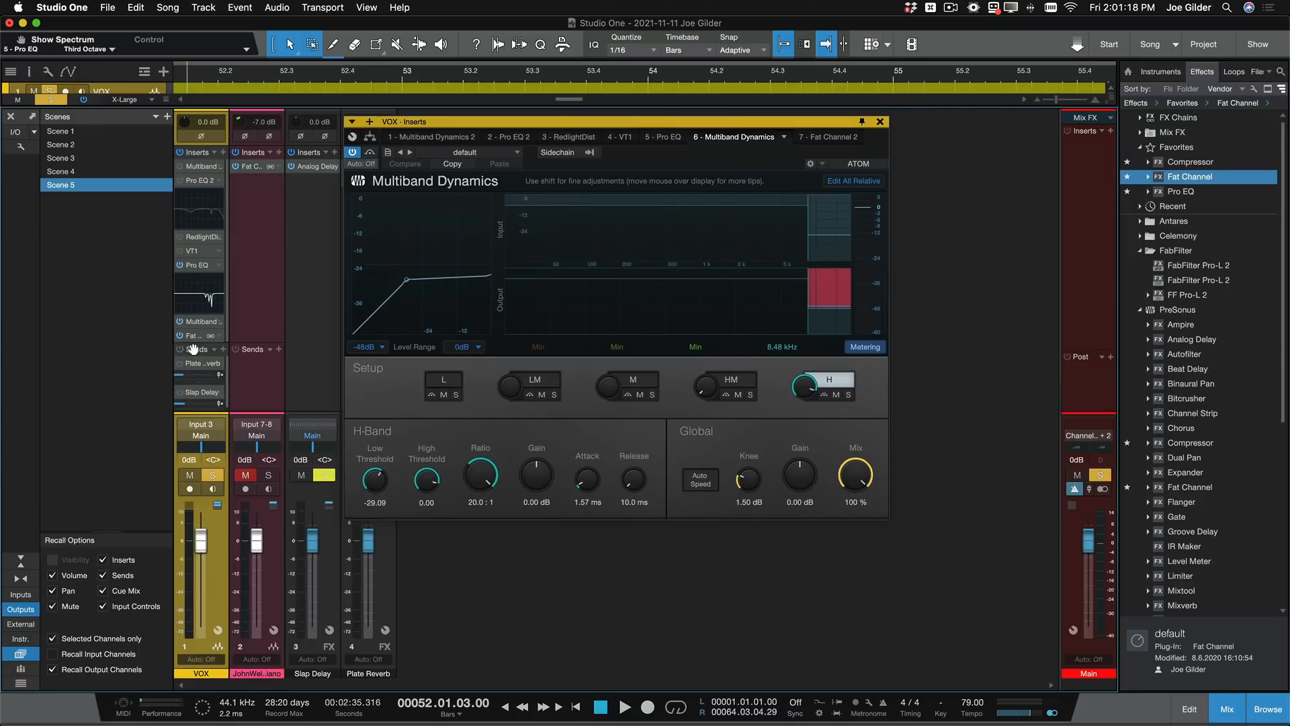
pyautogui.moveTo(192, 342); pyautogui.dragTo(191, 364)
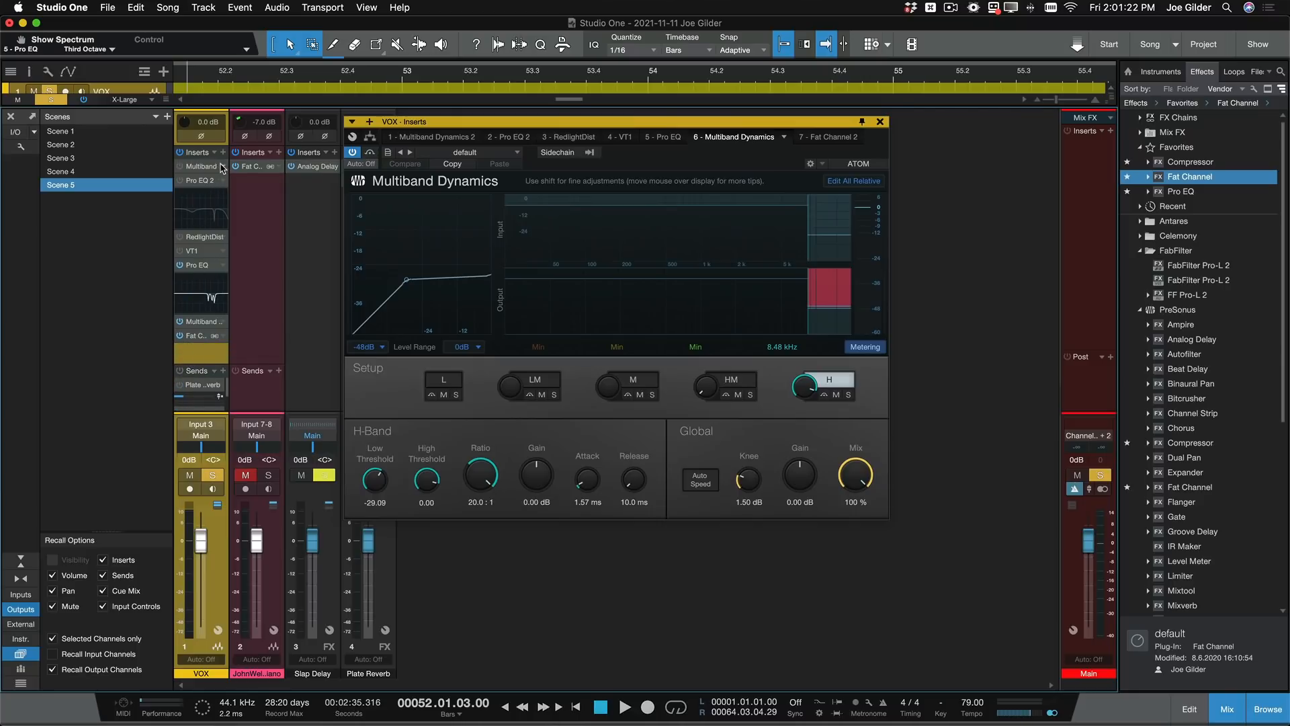
pyautogui.click(196, 181)
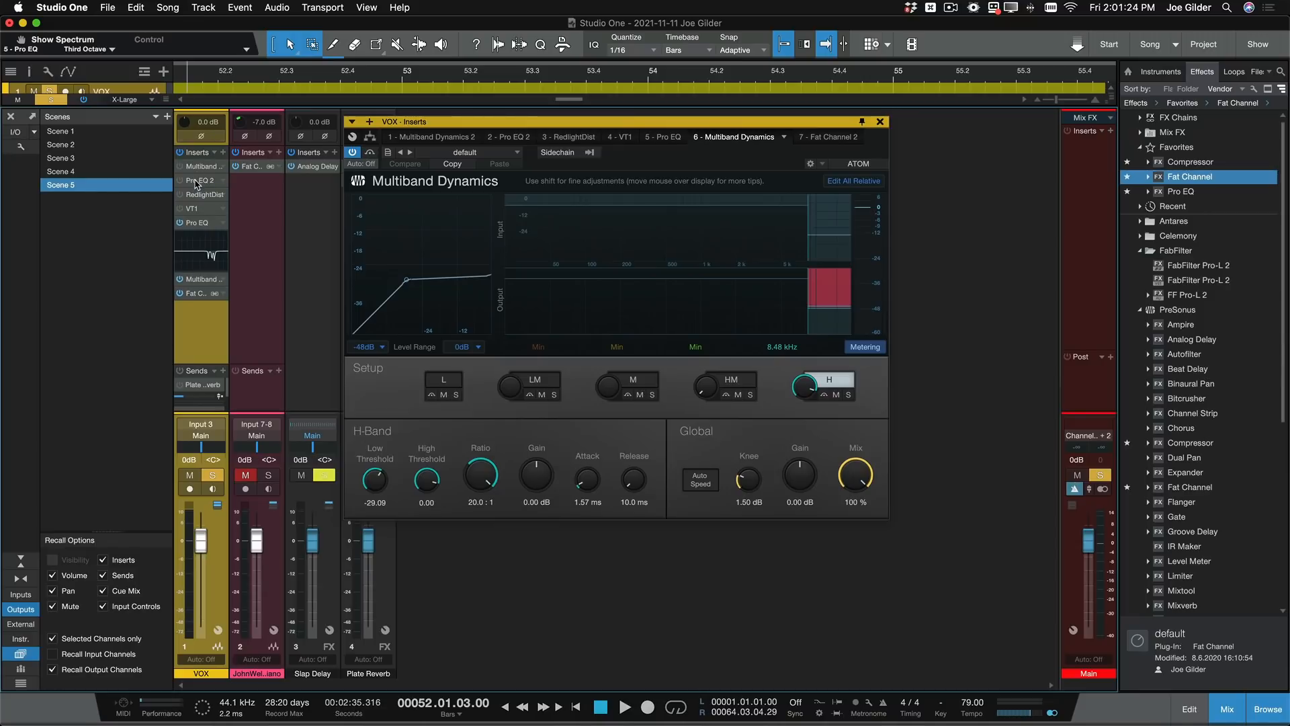
# - Examine Scene 5's active Pro EQ cuts, bypass the Pro EQ, Multiband Dynamics and Fat Channel inserts, and audition the unprocessed vocal
pyautogui.click(202, 225)
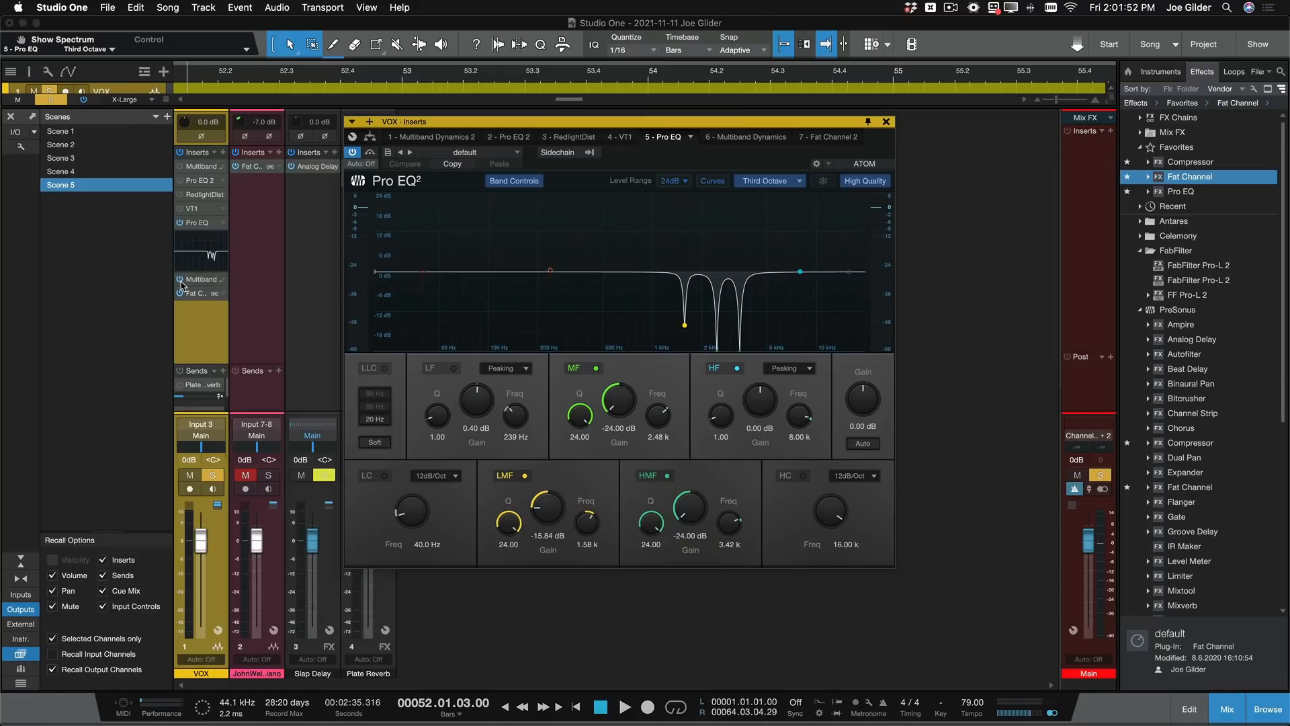
pyautogui.click(179, 223)
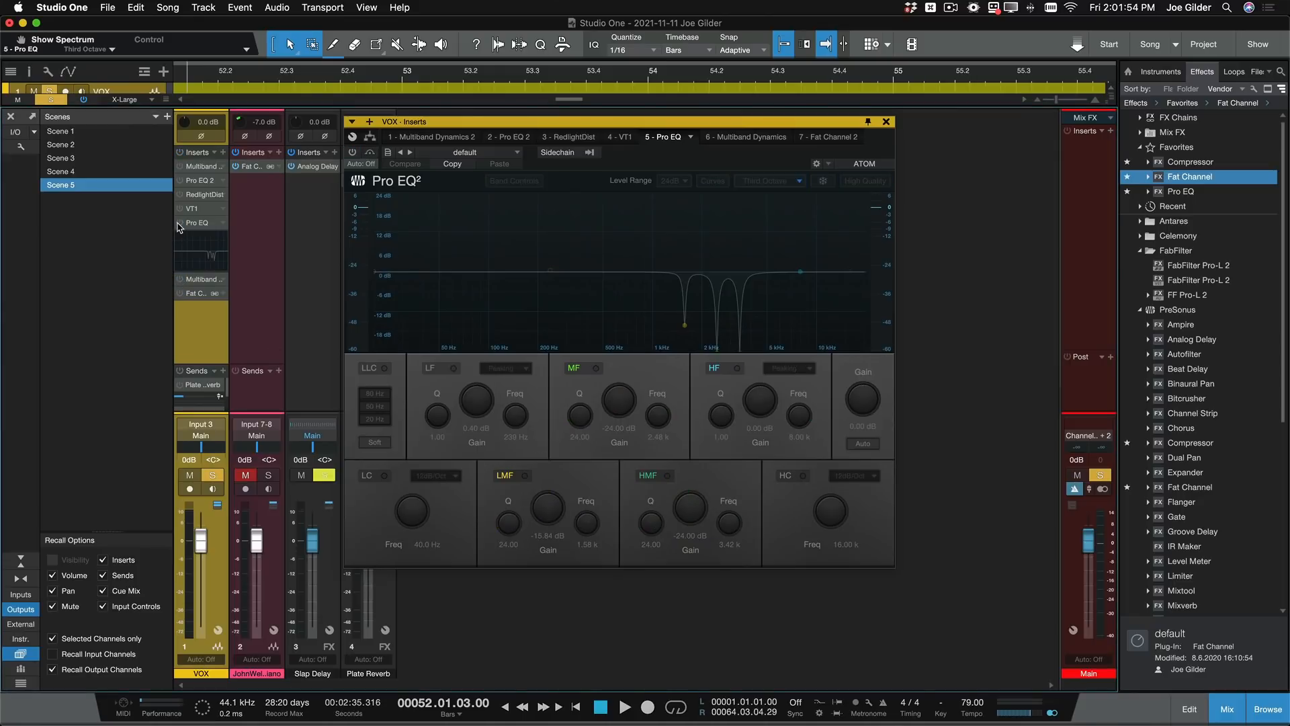
pyautogui.press('space')
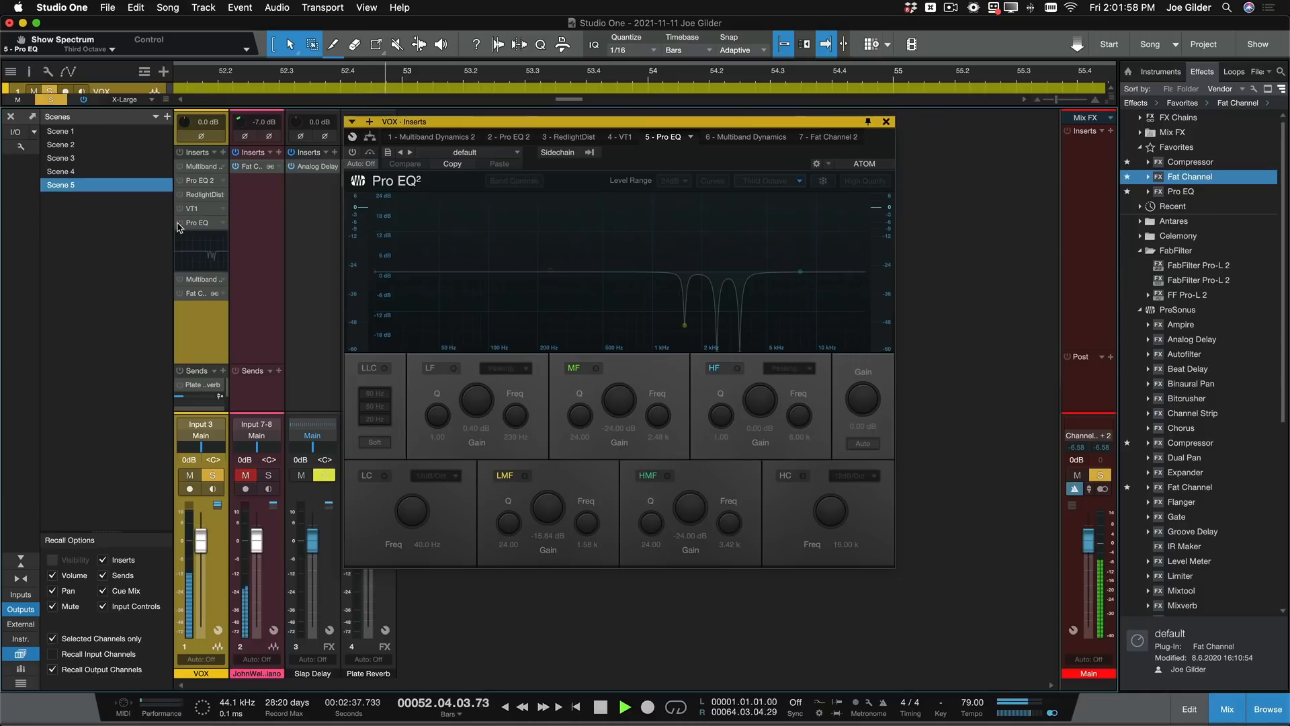
pyautogui.press('space')
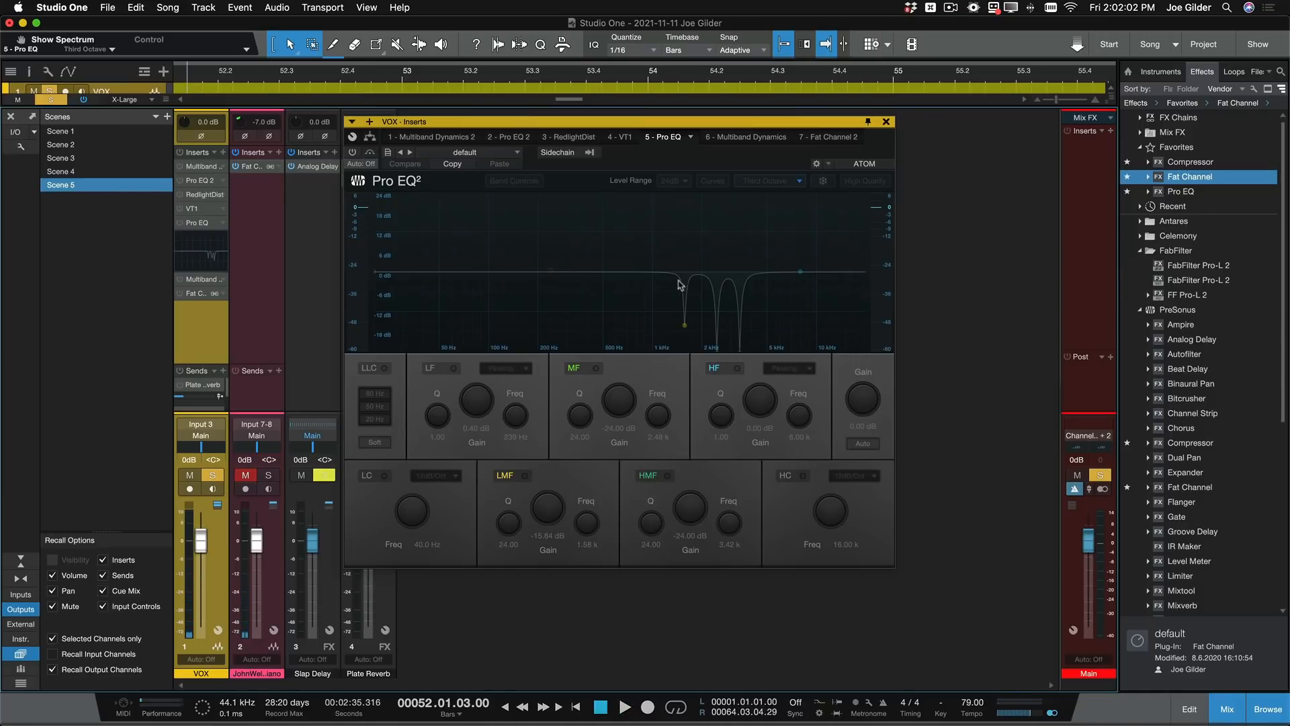
# - Re-enable only the Pro EQ, audition its HMF band boosted to about 22 dB, and return that band's gain to -24 dB
pyautogui.click(351, 153)
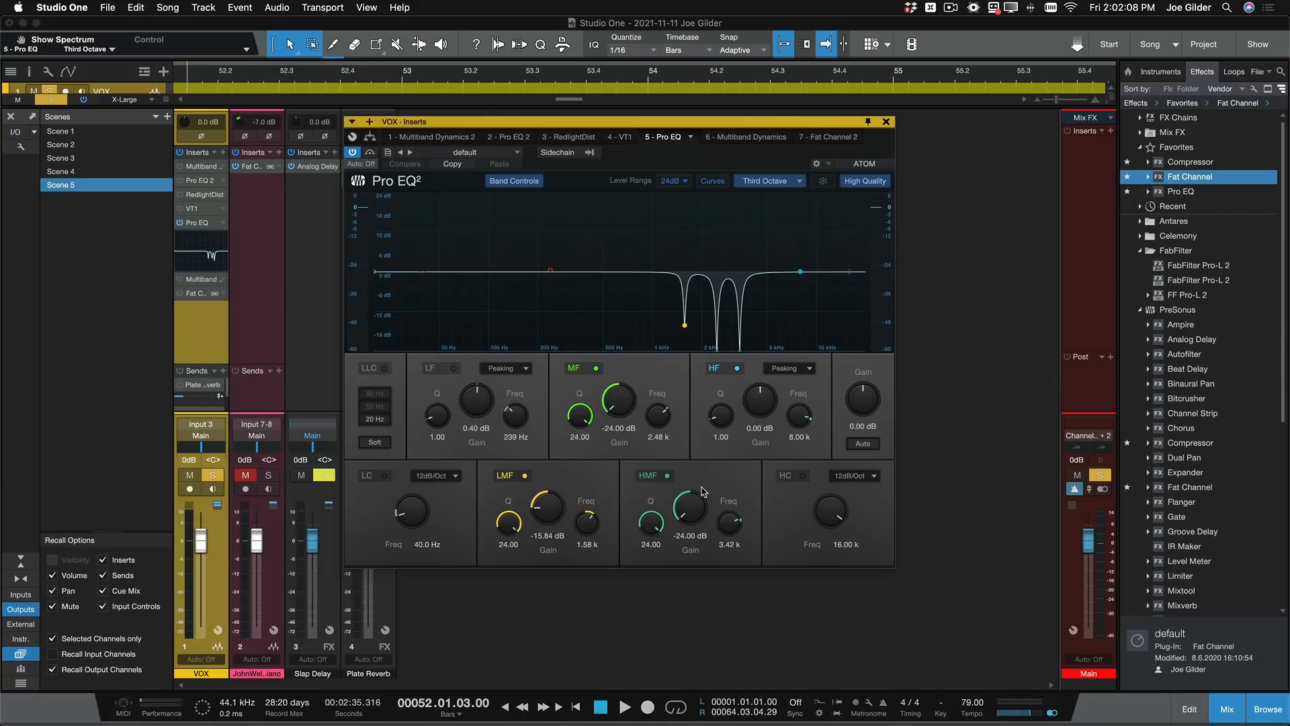
pyautogui.moveTo(691, 513); pyautogui.dragTo(687, 380)
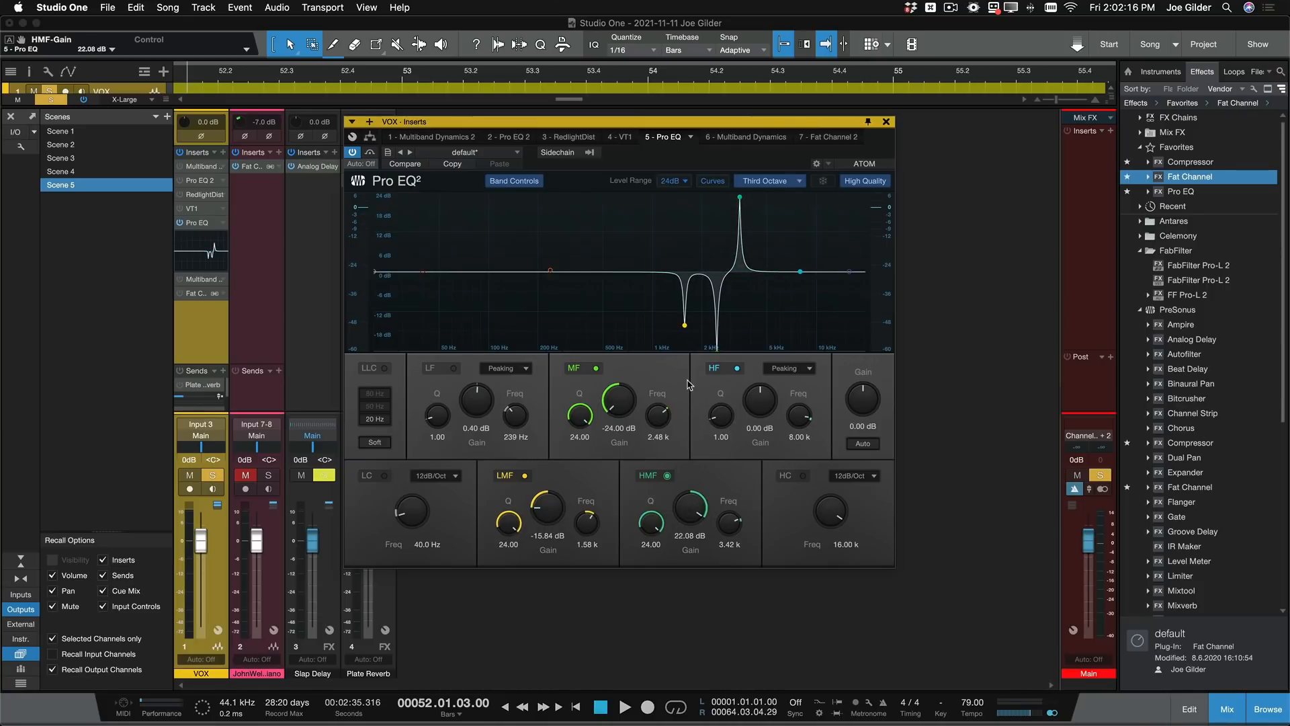
pyautogui.press('space')
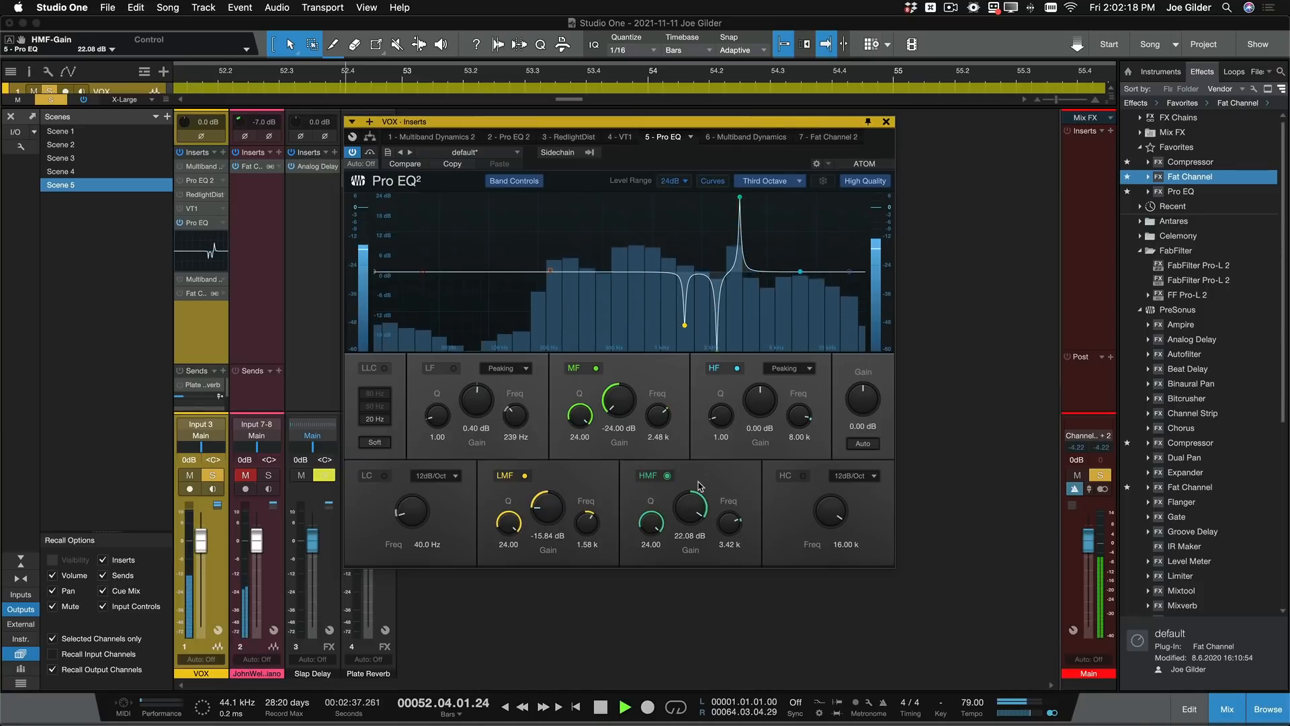
pyautogui.press('space')
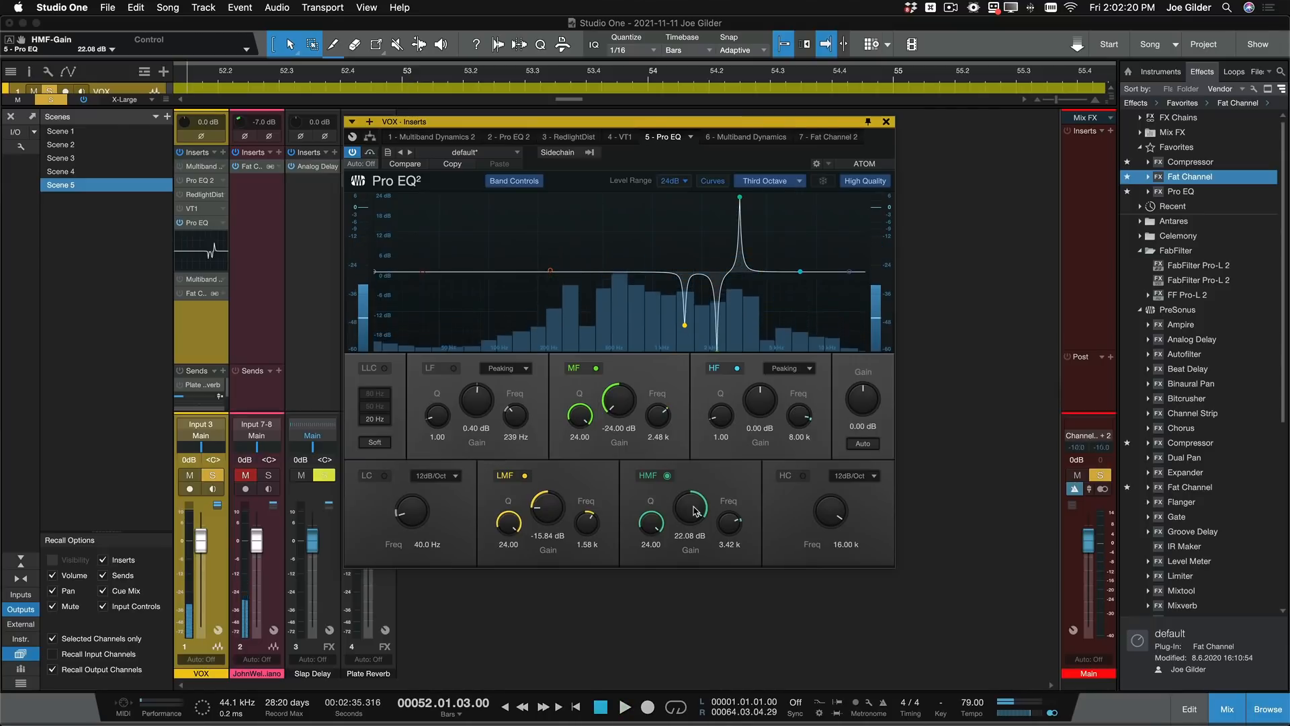
pyautogui.moveTo(696, 504); pyautogui.dragTo(705, 651)
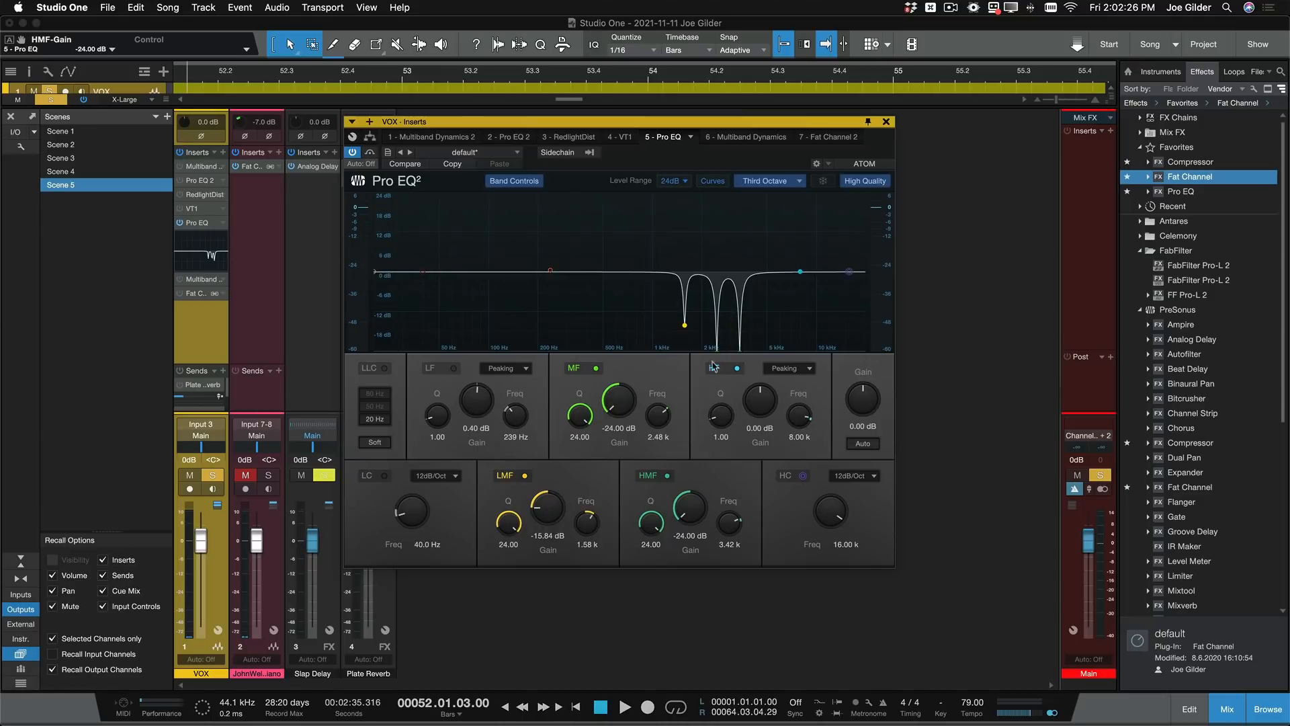
# - Compare the vocal with the Pro EQ's MF, LMF and HMF bands all disabled and with only the HMF cut re-enabled
pyautogui.click(597, 369)
pyautogui.click(525, 476)
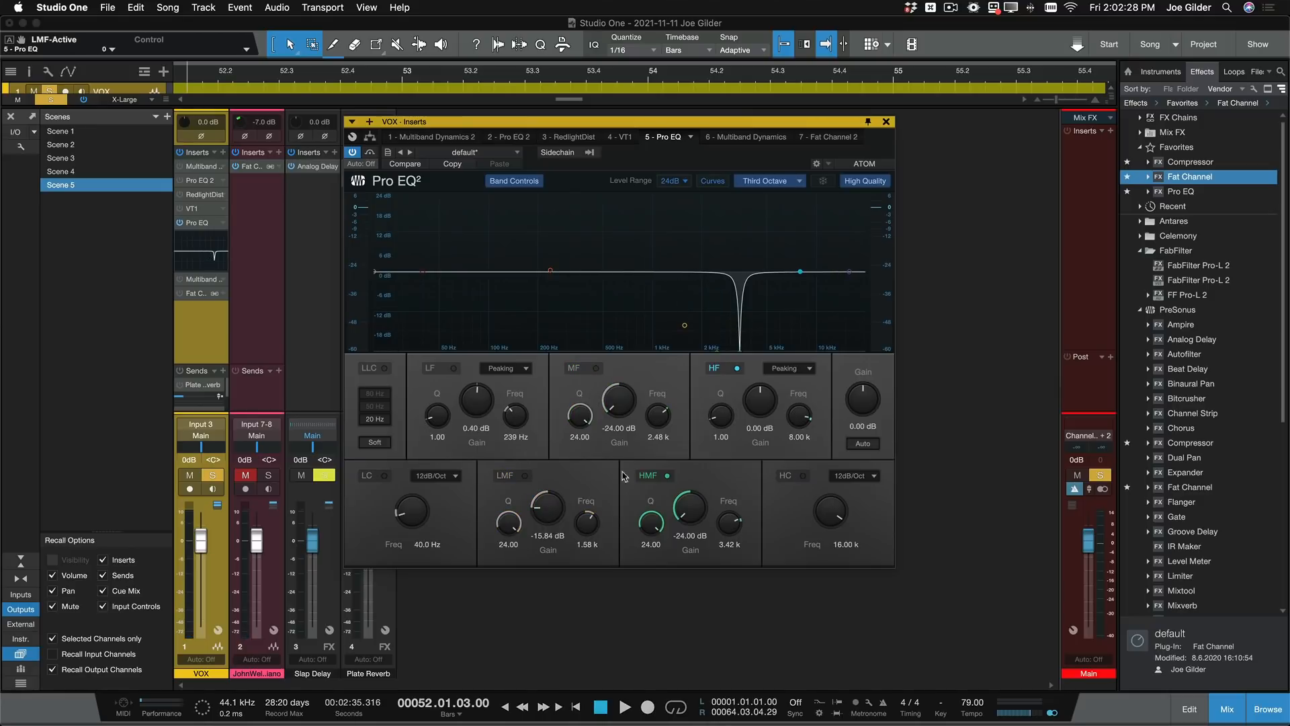
pyautogui.click(667, 475)
pyautogui.press('space')
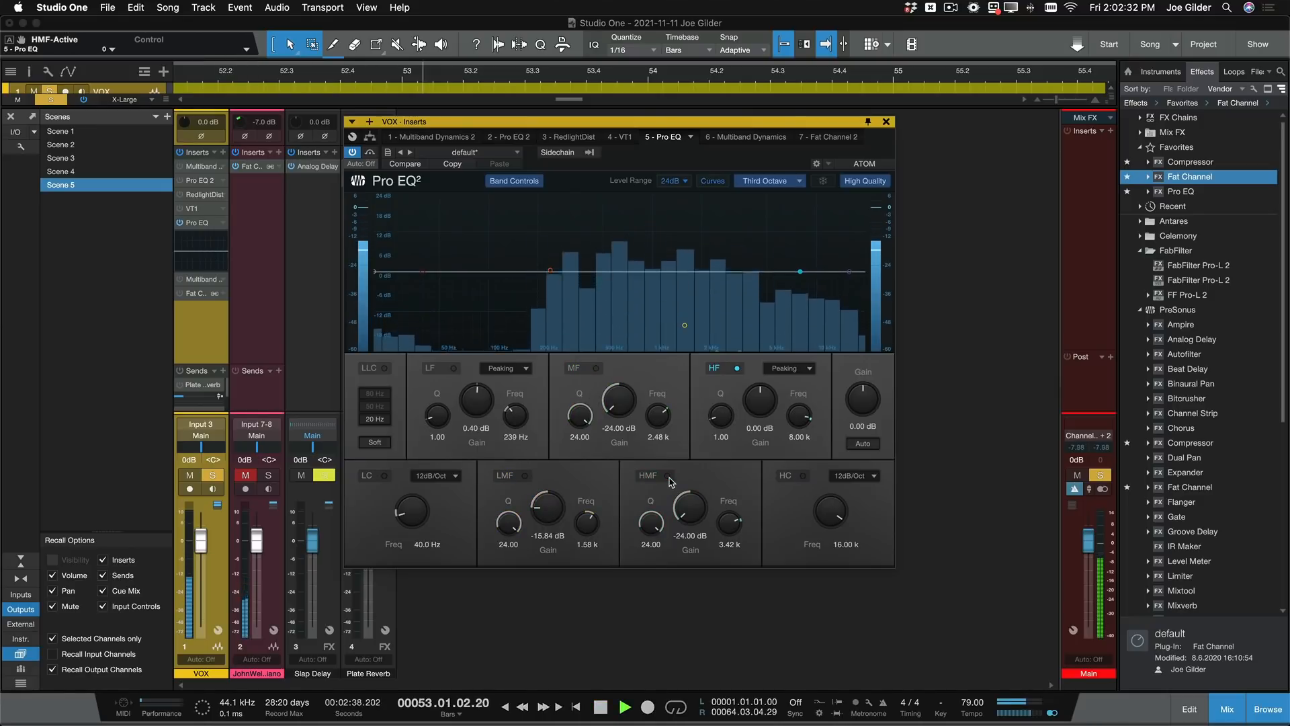
pyautogui.press('space')
pyautogui.click(668, 476)
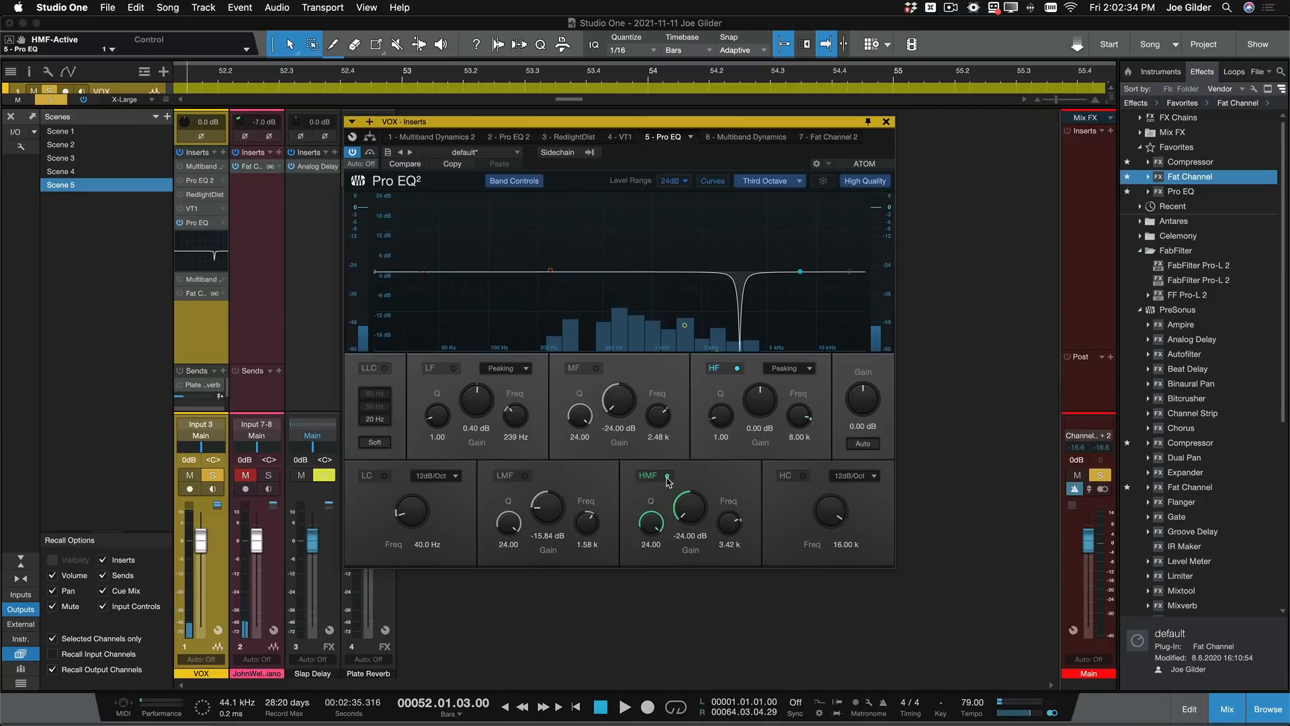
pyautogui.press('space')
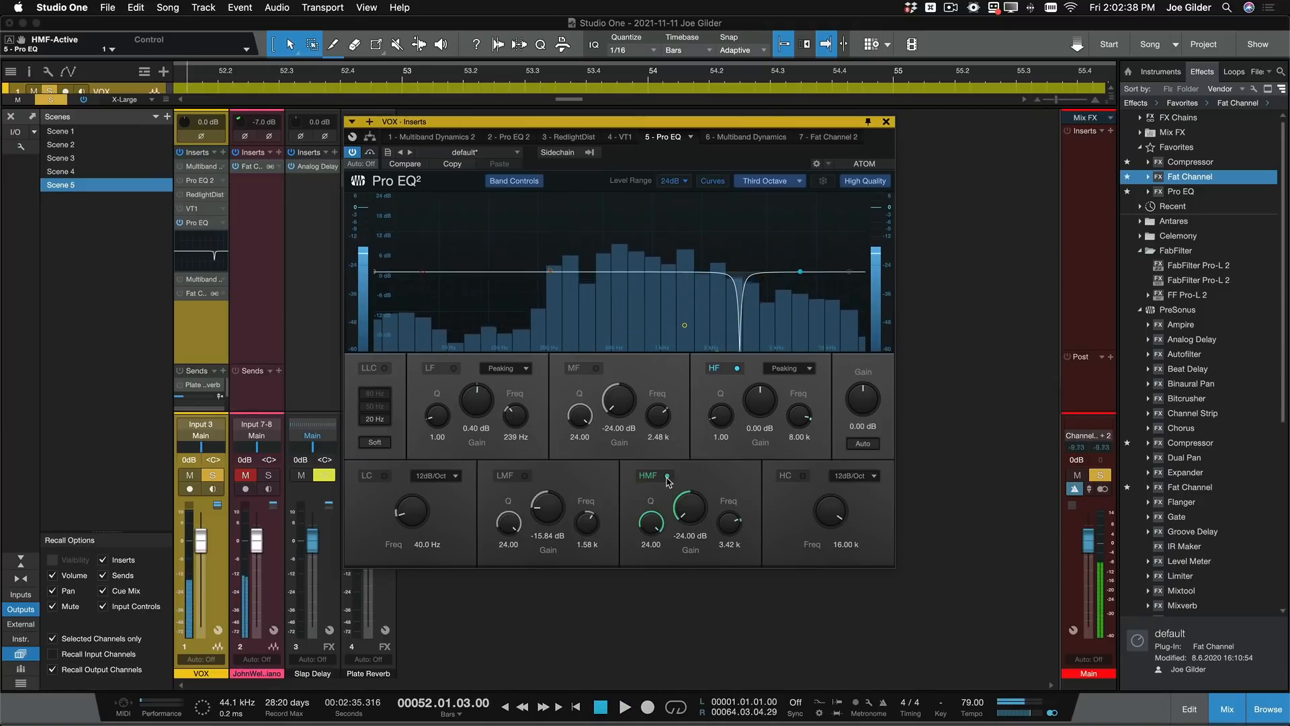
pyautogui.press('space')
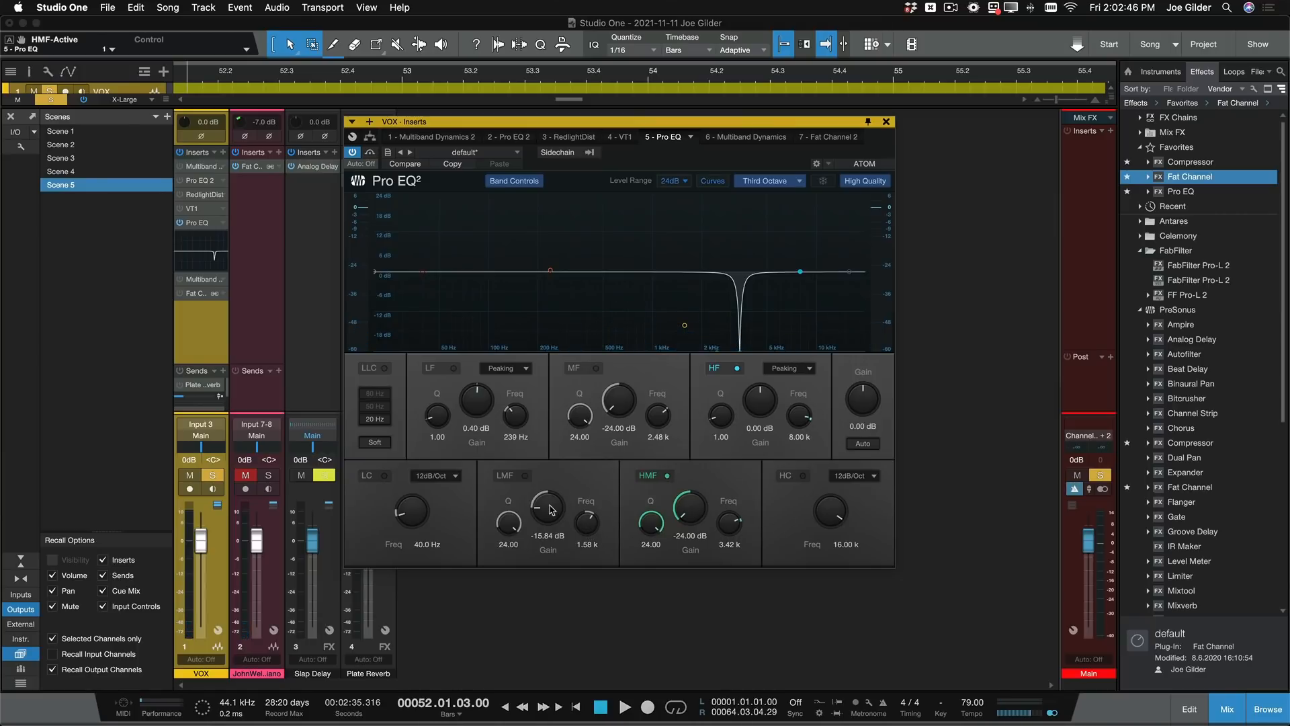
# - Re-enable the LMF band, audition it boosted to 18 dB, and set its gain to about -20 dB for another listen
pyautogui.click(533, 490)
pyautogui.moveTo(549, 502); pyautogui.dragTo(541, 406)
pyautogui.press('space')
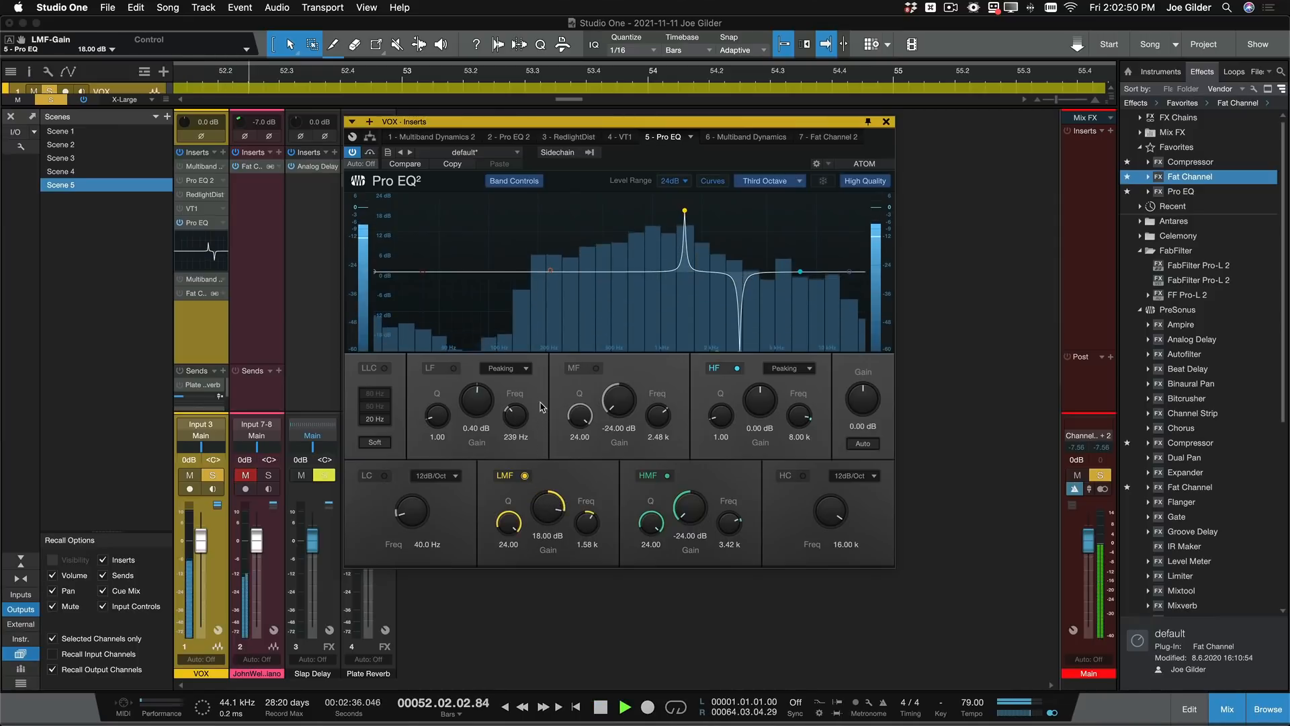
pyautogui.press('space')
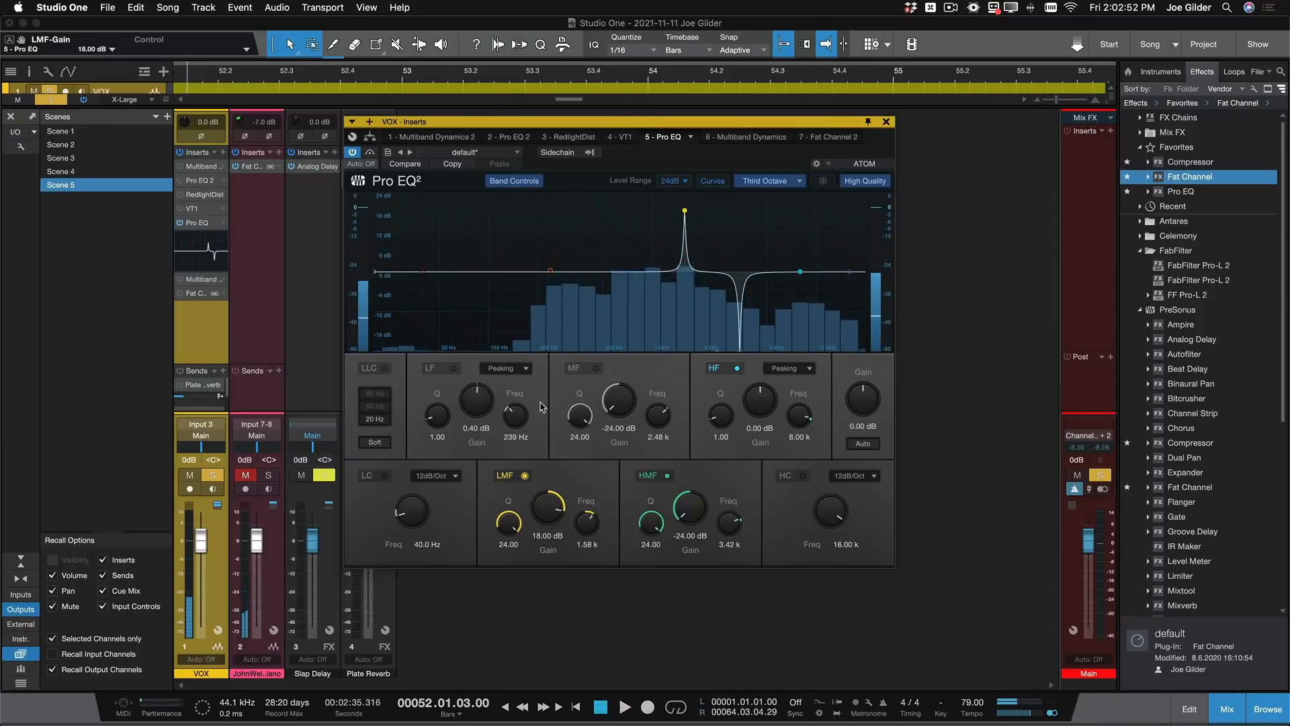
pyautogui.moveTo(549, 490); pyautogui.dragTo(547, 611)
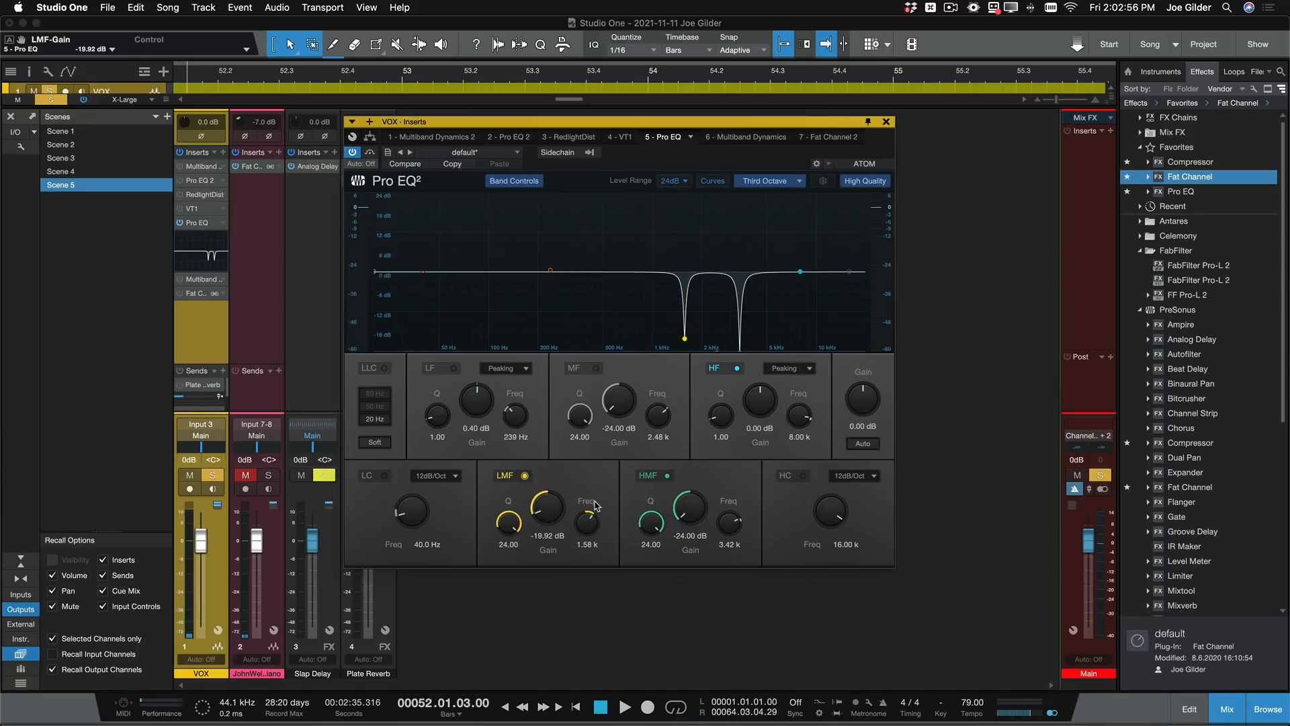
pyautogui.press('space')
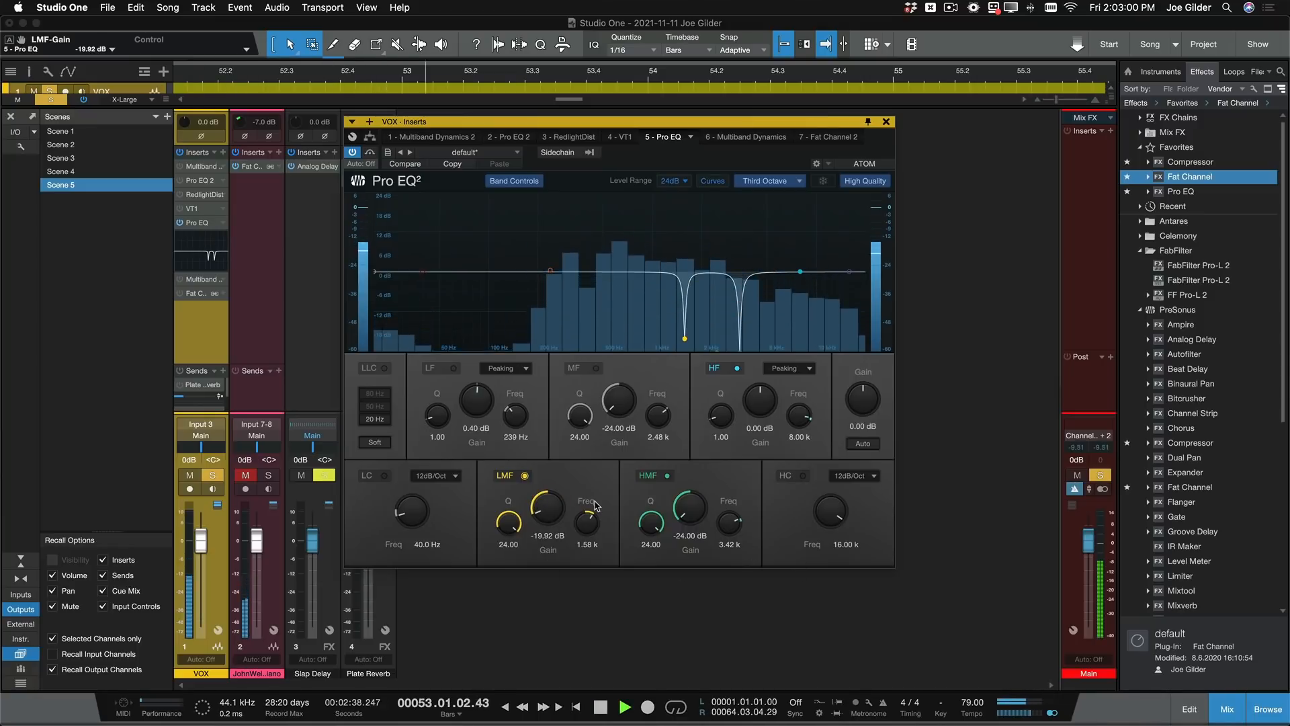
pyautogui.press('space')
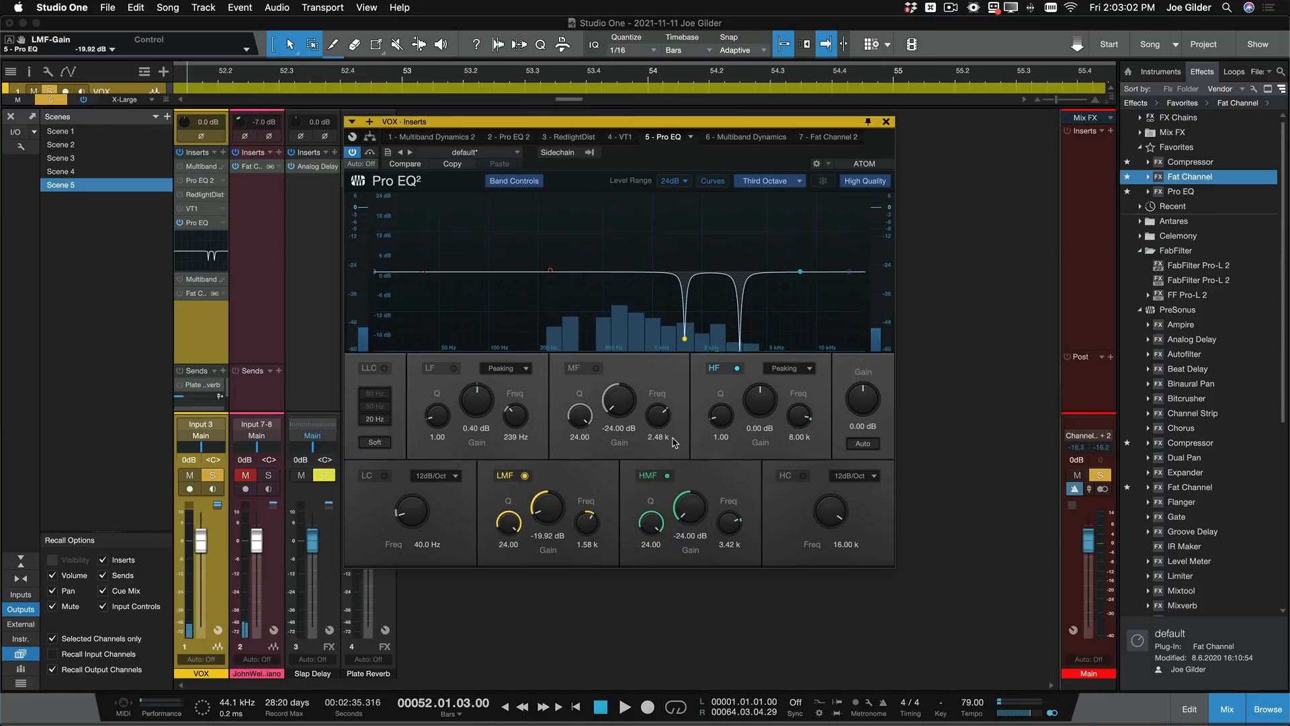
# - Re-enable the MF band, audition it boosted to about 18 and 24 dB, and set its gain to about -22.5 dB
pyautogui.click(597, 368)
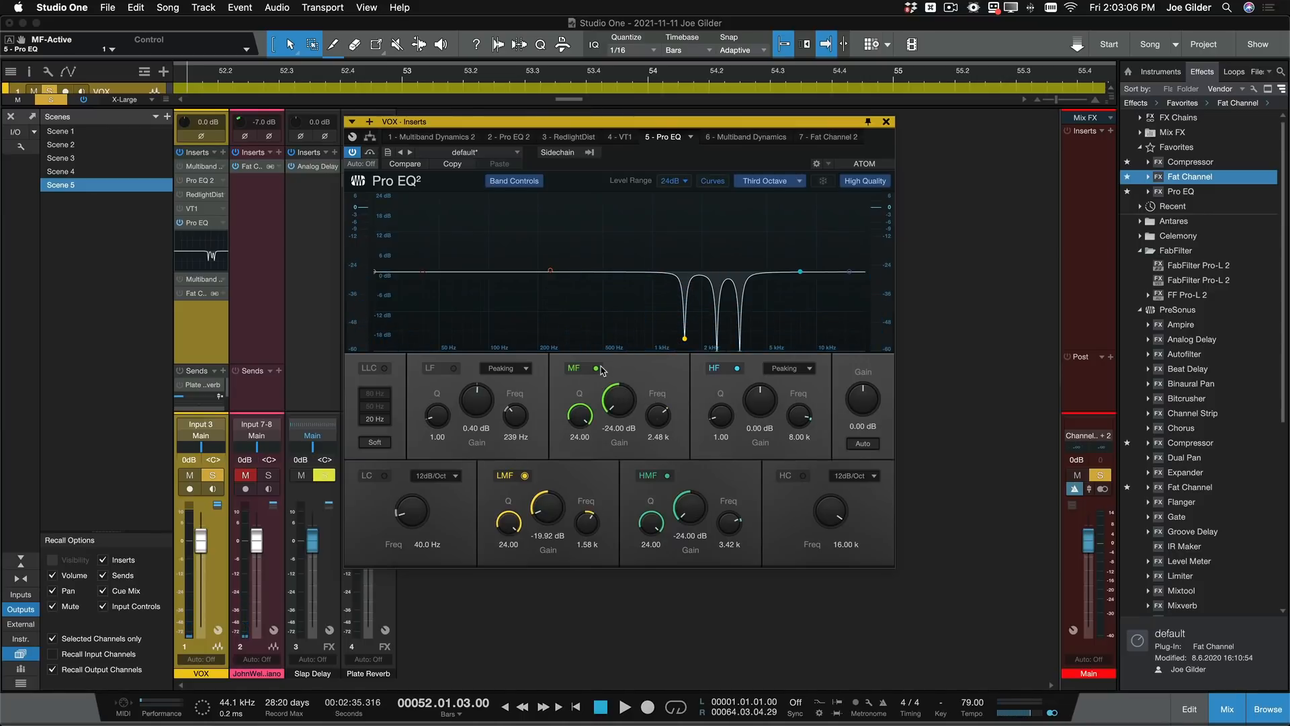
pyautogui.moveTo(623, 401); pyautogui.dragTo(617, 278)
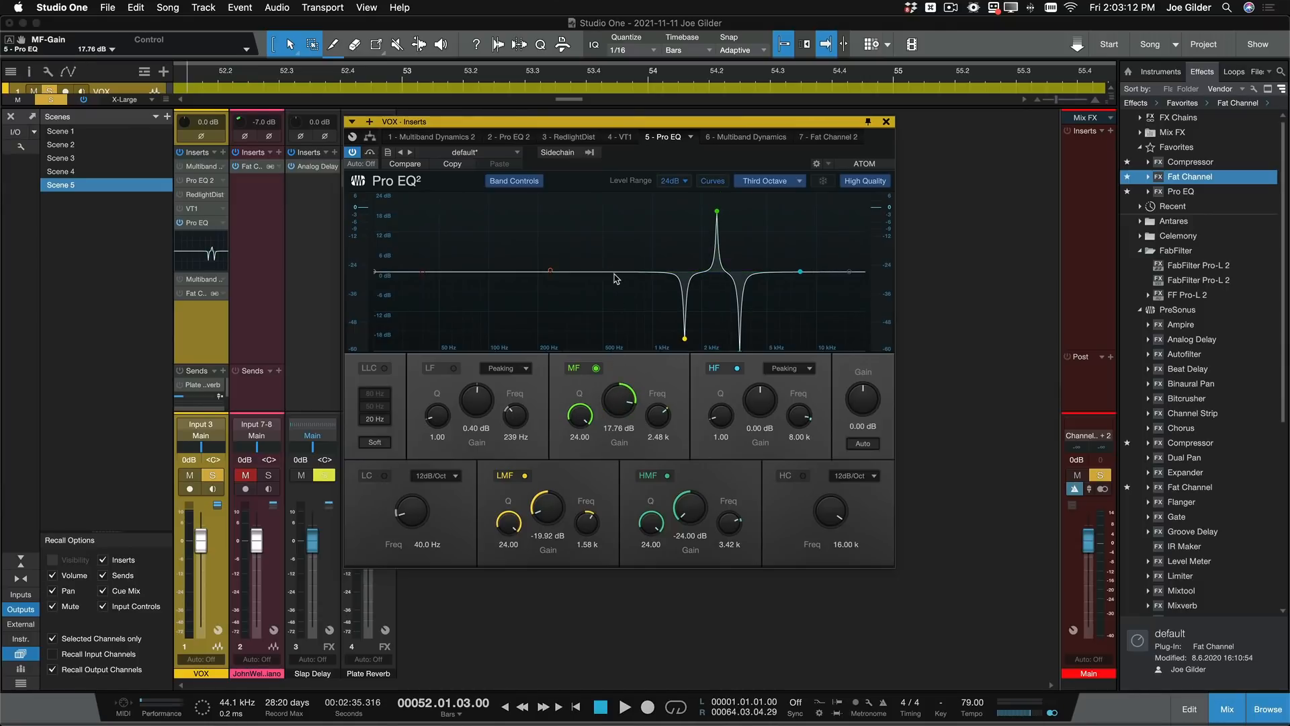
pyautogui.press('space')
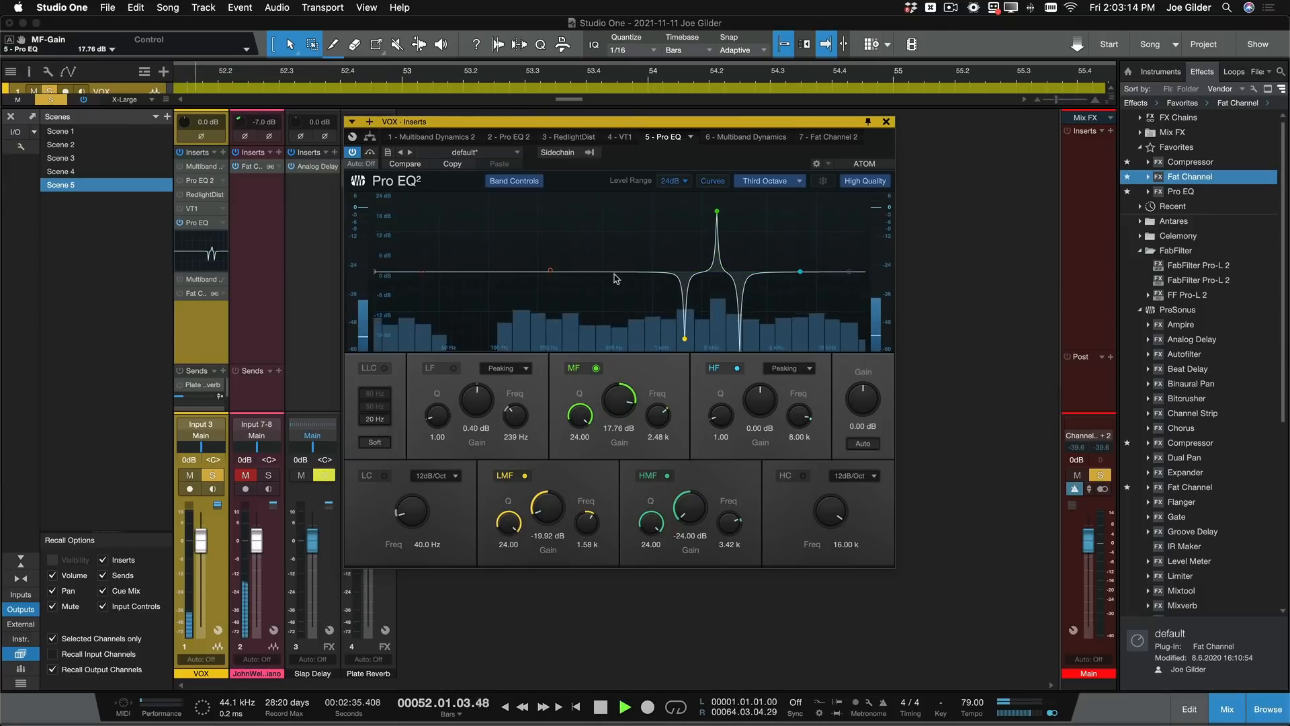
pyautogui.moveTo(612, 402); pyautogui.dragTo(610, 380)
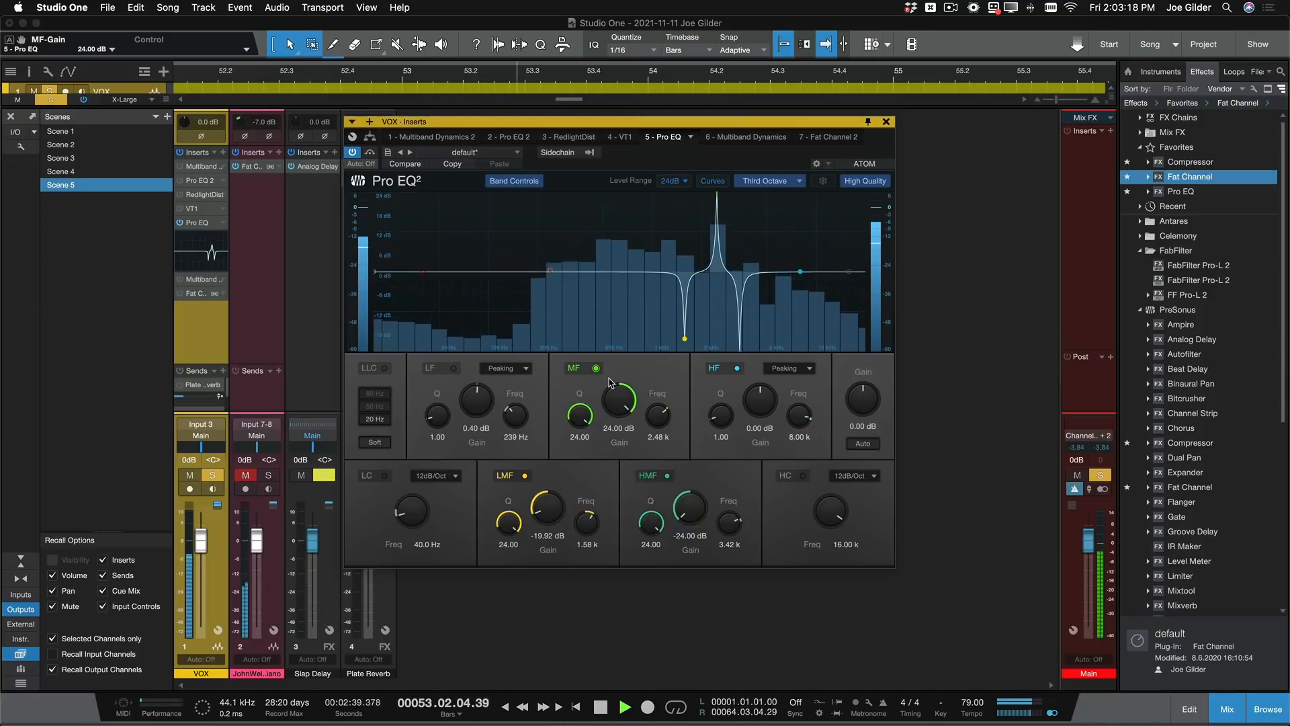
pyautogui.press('space')
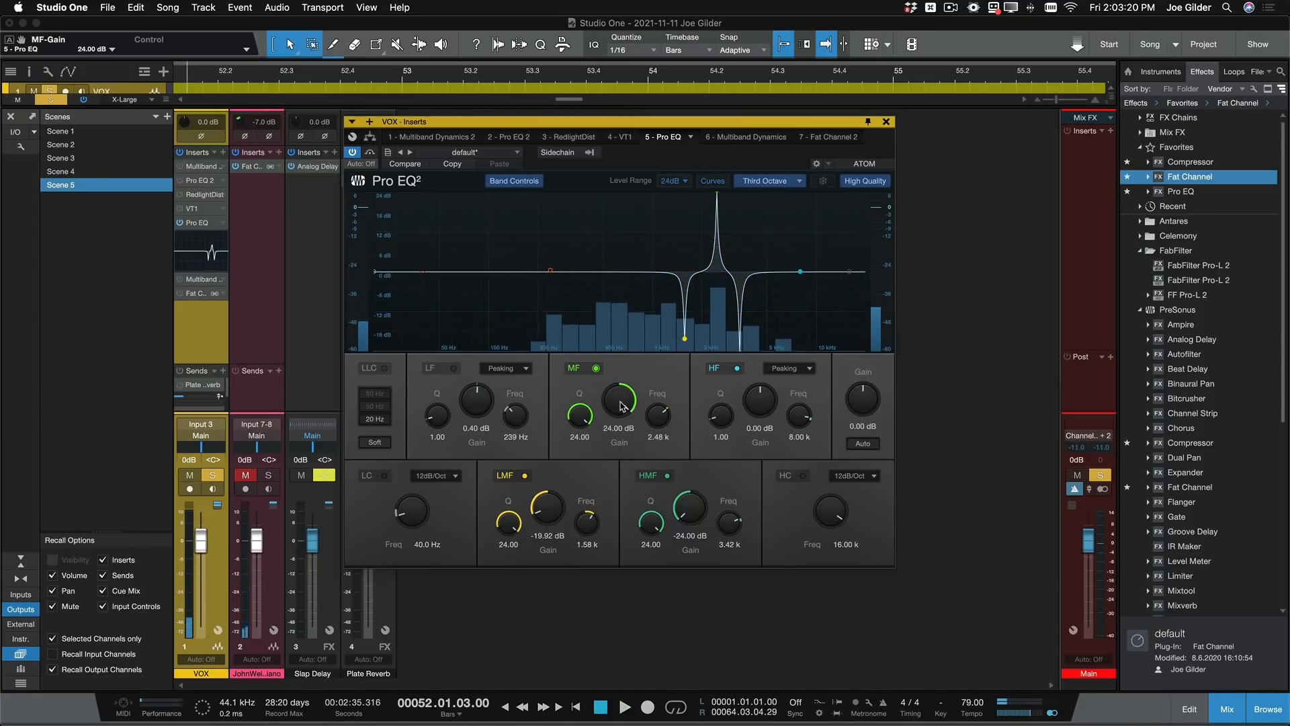
pyautogui.moveTo(609, 381); pyautogui.dragTo(642, 554)
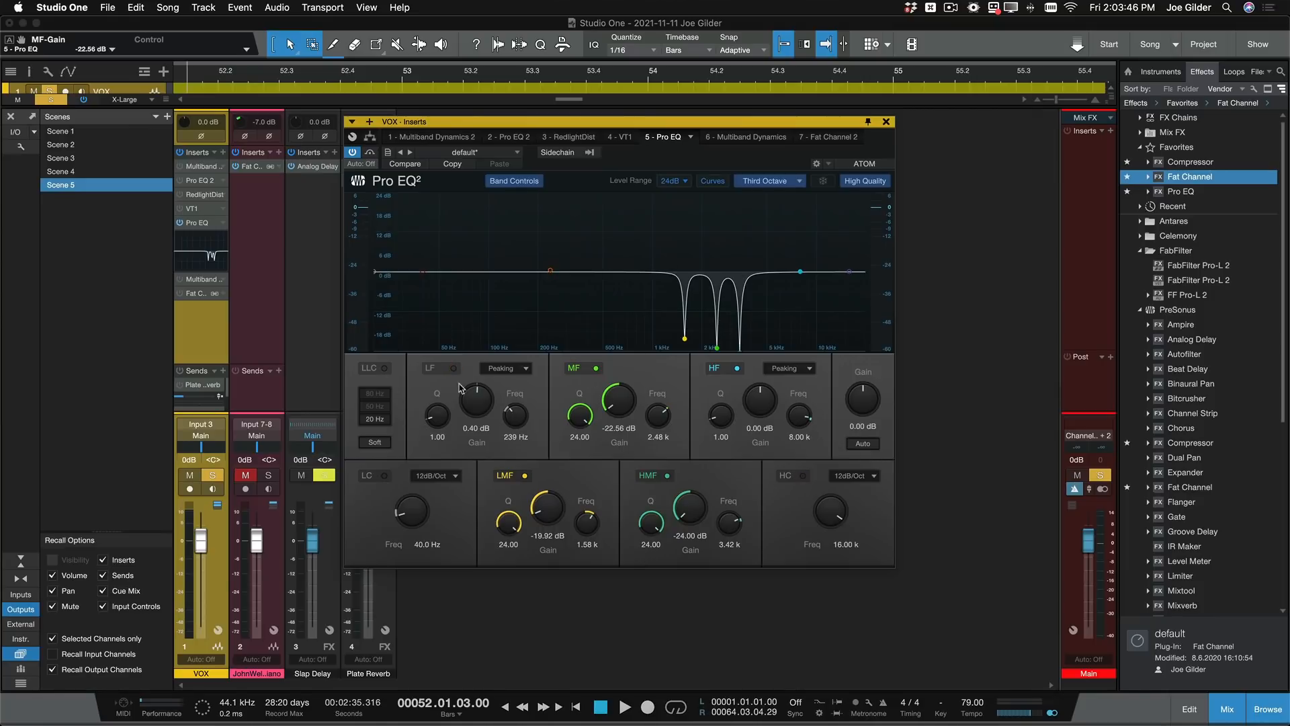
# - Compare the vocal in playback with the Pro EQ bypassed and with its three narrow cuts active
pyautogui.click(354, 152)
pyautogui.click(354, 152)
pyautogui.click(354, 153)
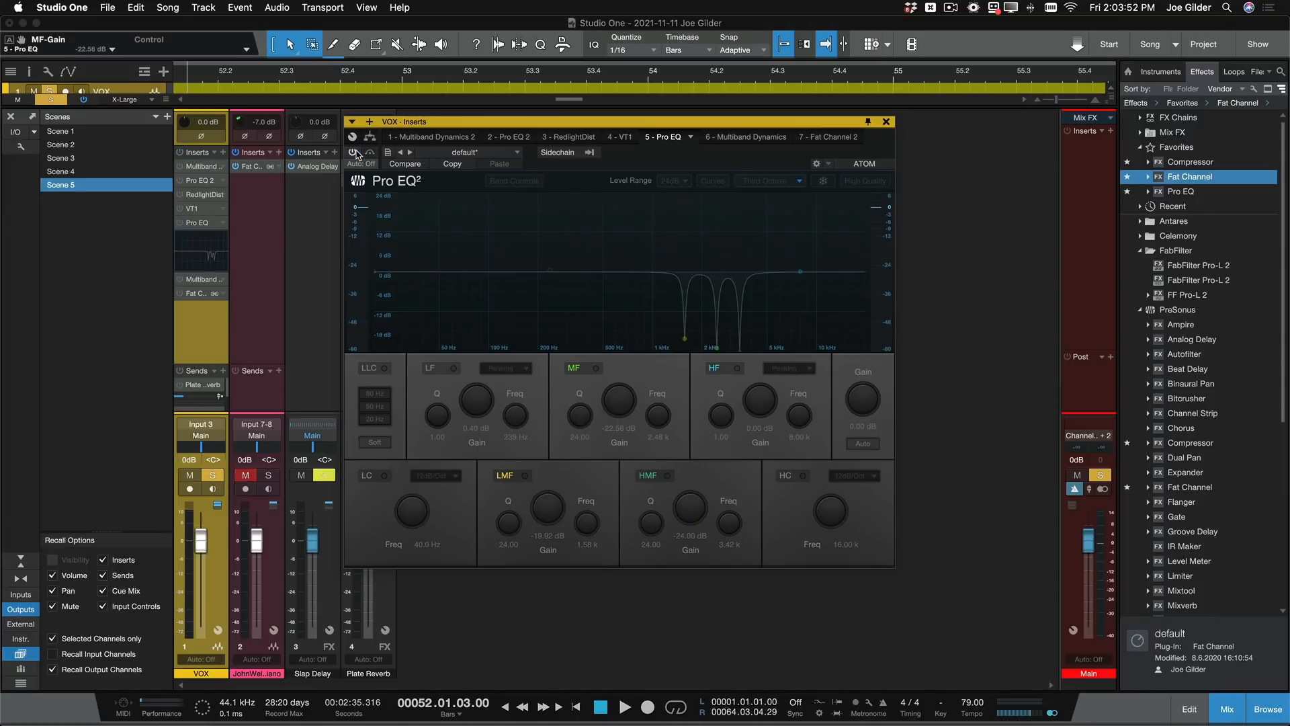
pyautogui.press('space')
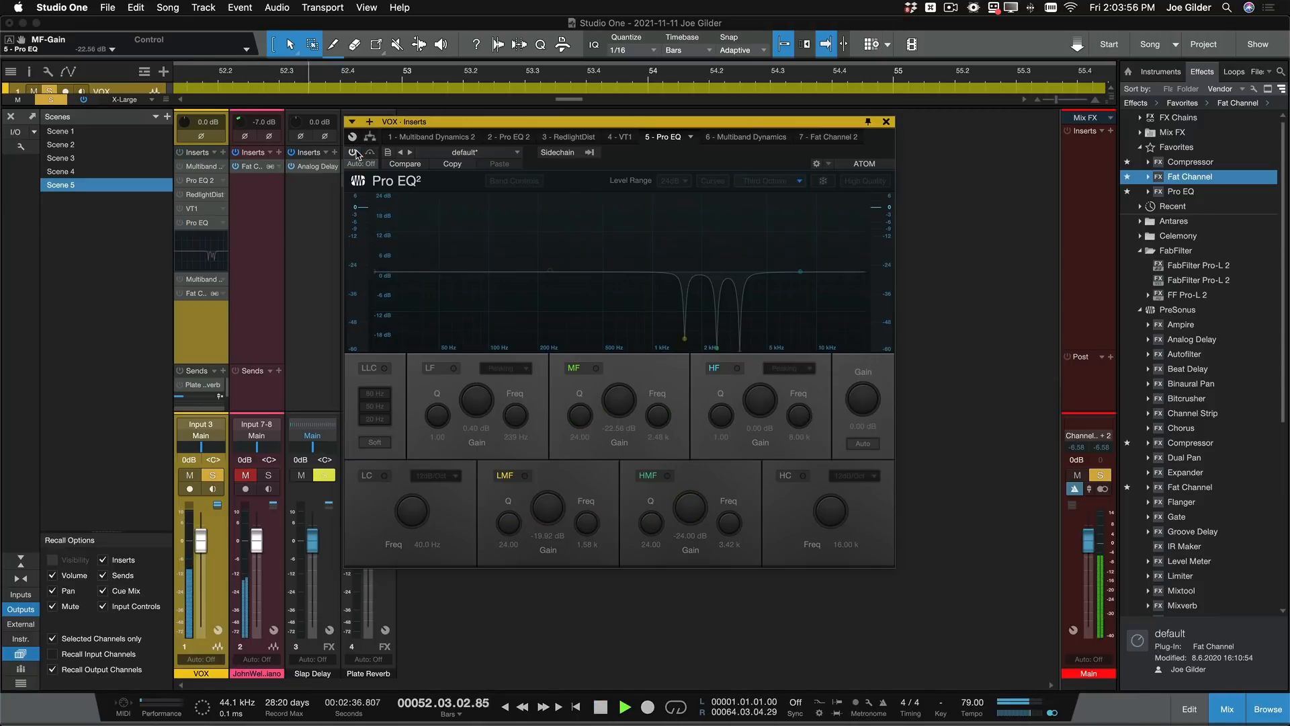
pyautogui.click(354, 152)
pyautogui.press('space')
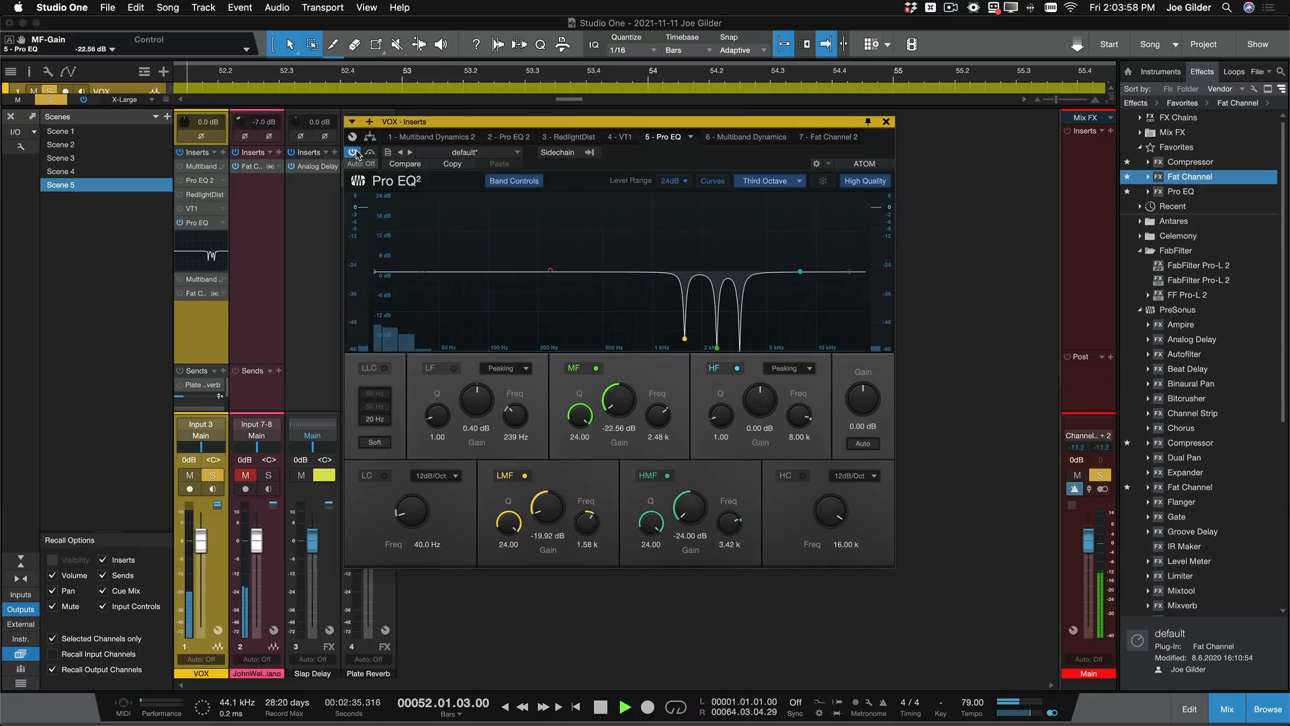
pyautogui.press('space')
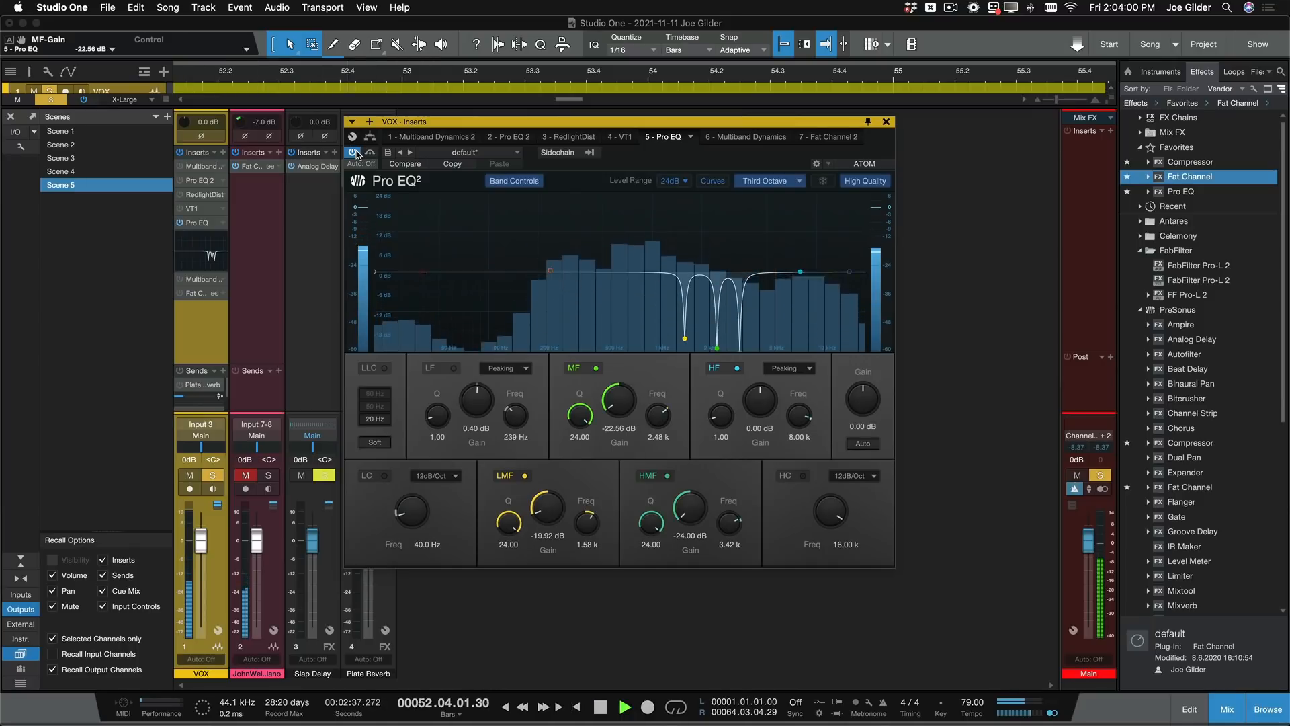
pyautogui.click(355, 152)
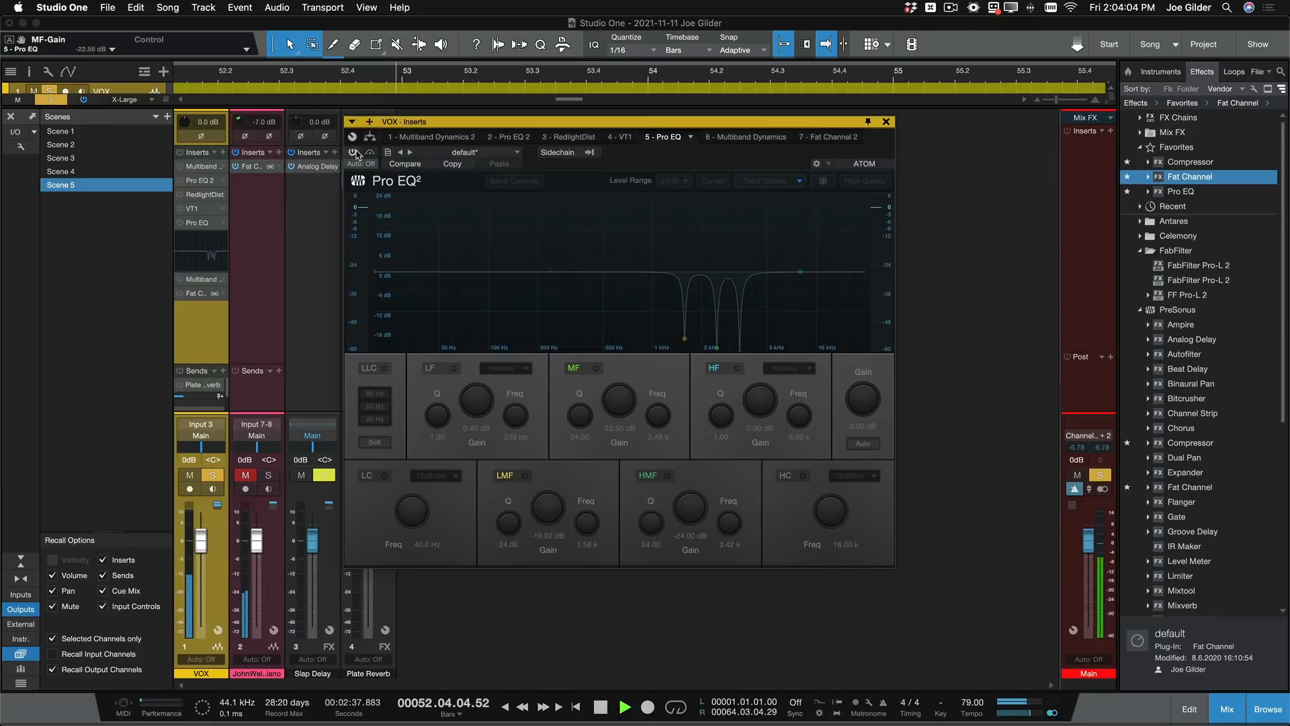
pyautogui.click(354, 152)
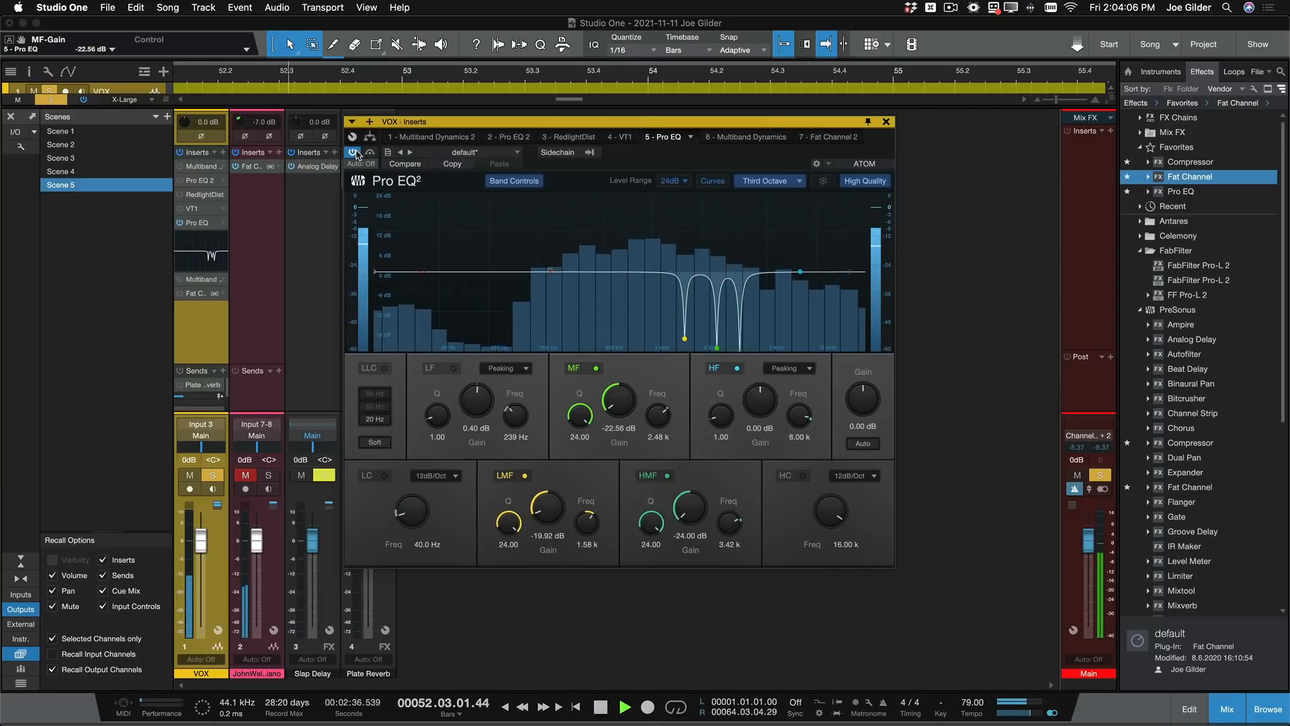
pyautogui.press('space')
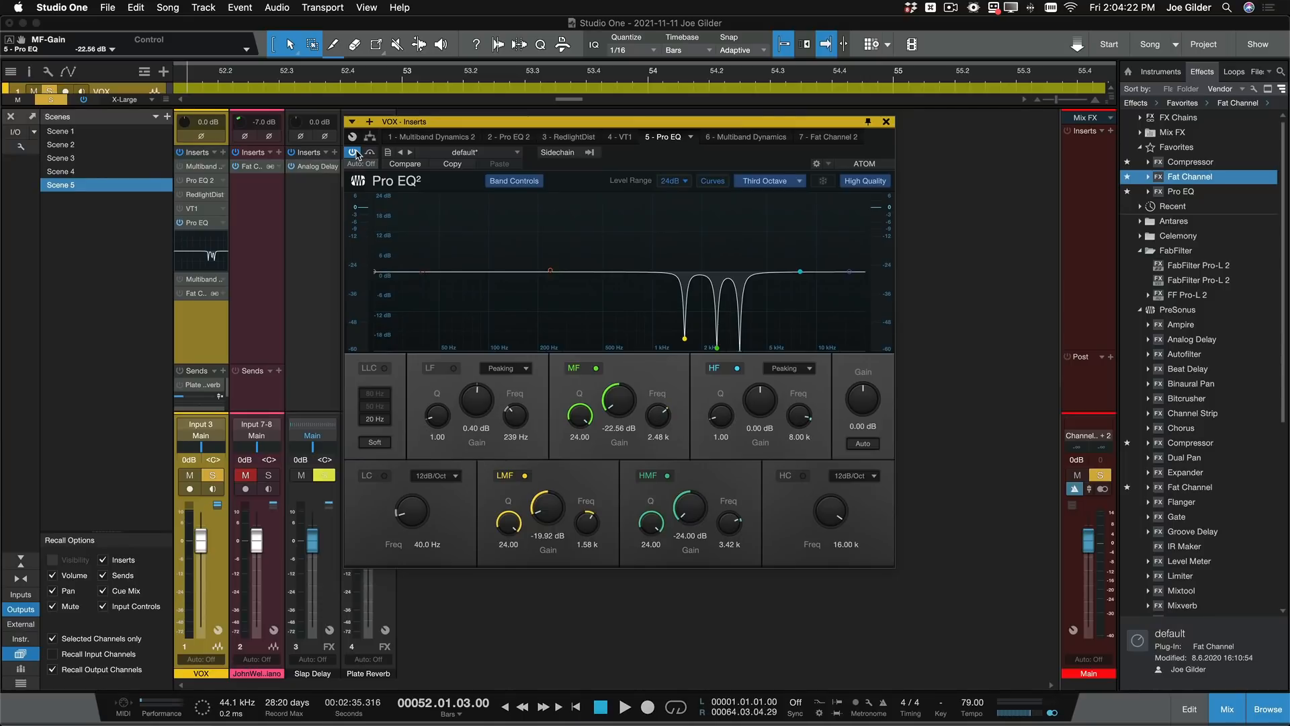
# - Enable and open the Fat Channel insert with Multiband Dynamics bypassed, and switch its Tube CB compressor off and back on
pyautogui.click(887, 122)
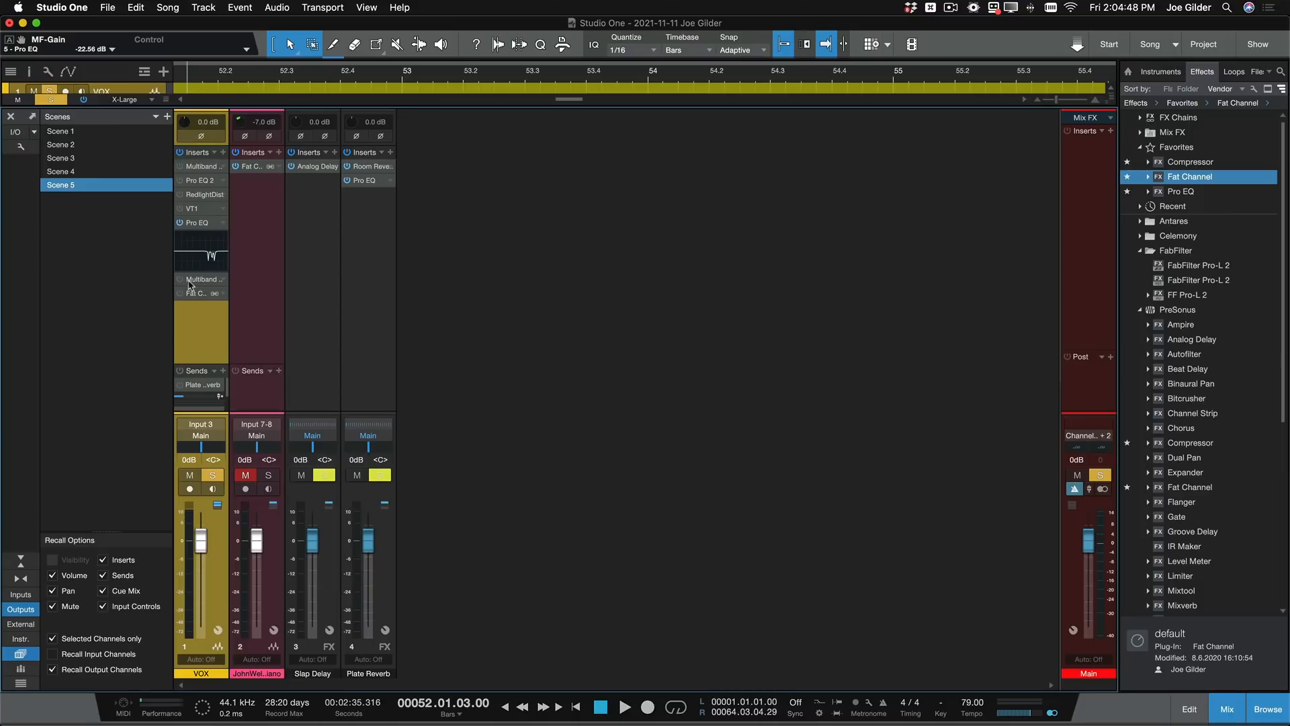
pyautogui.doubleClick(199, 282)
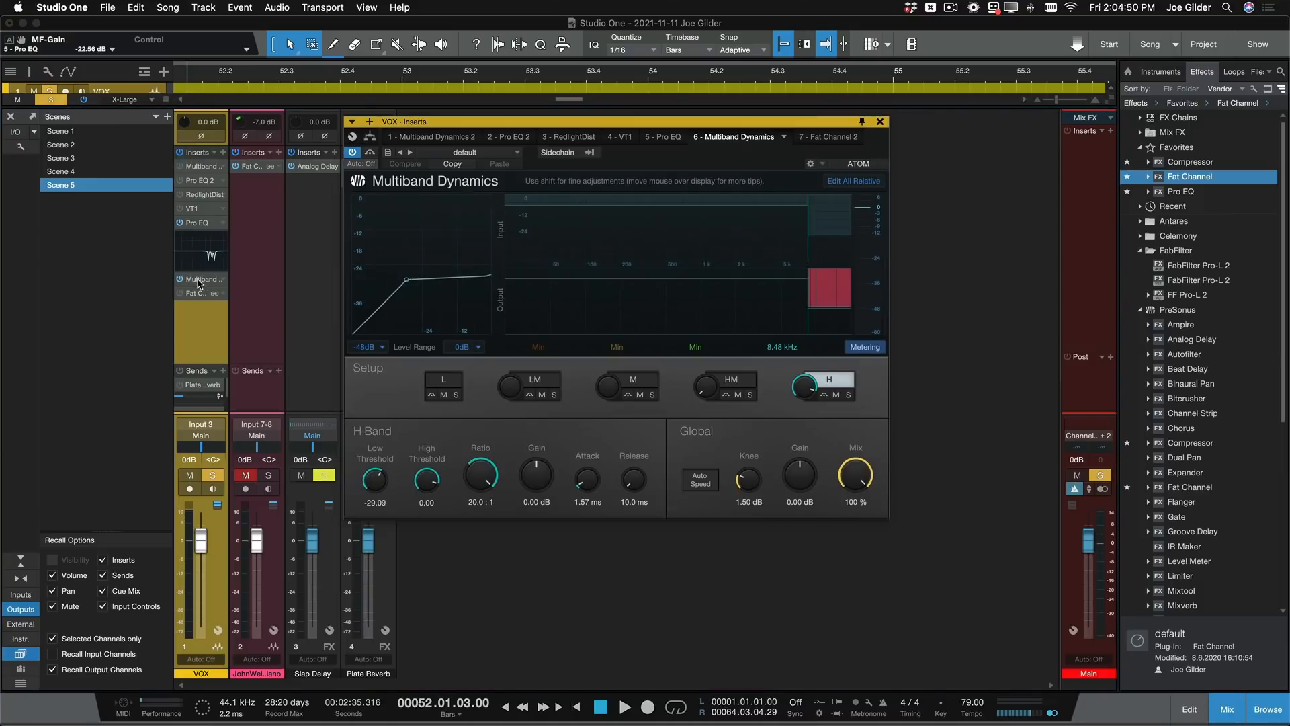
pyautogui.click(180, 279)
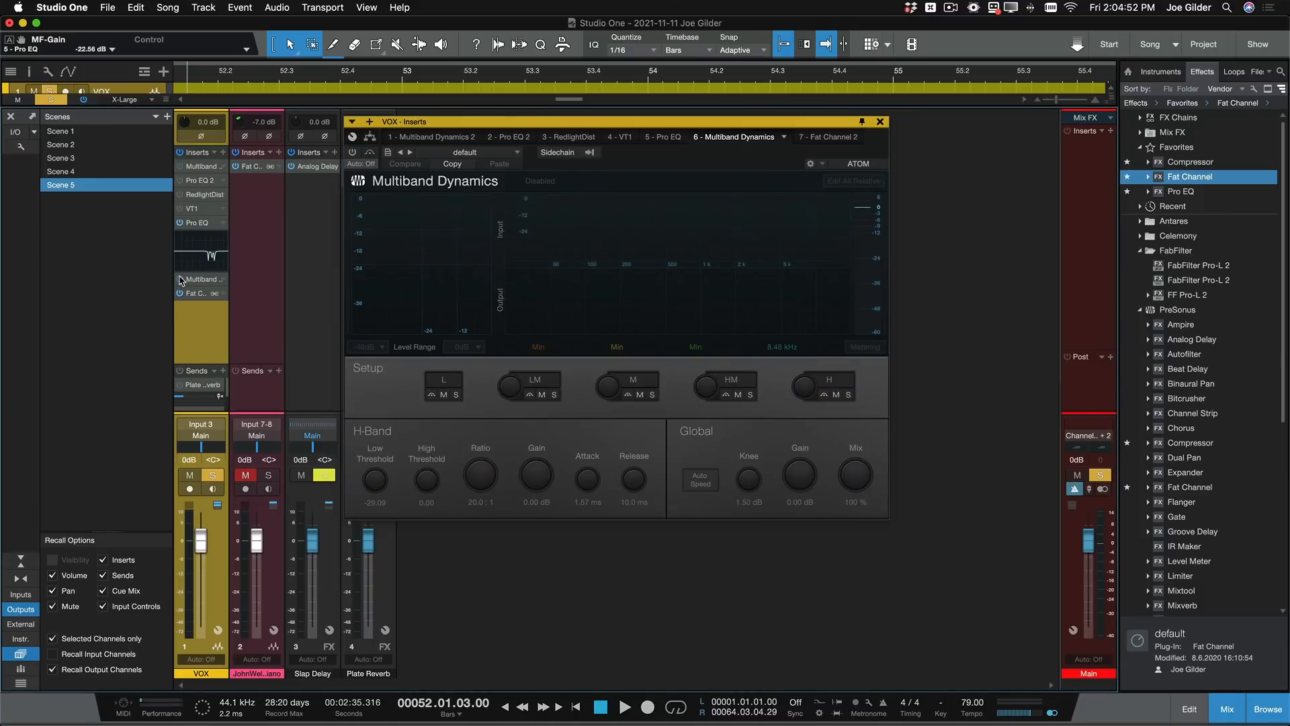
pyautogui.doubleClick(200, 294)
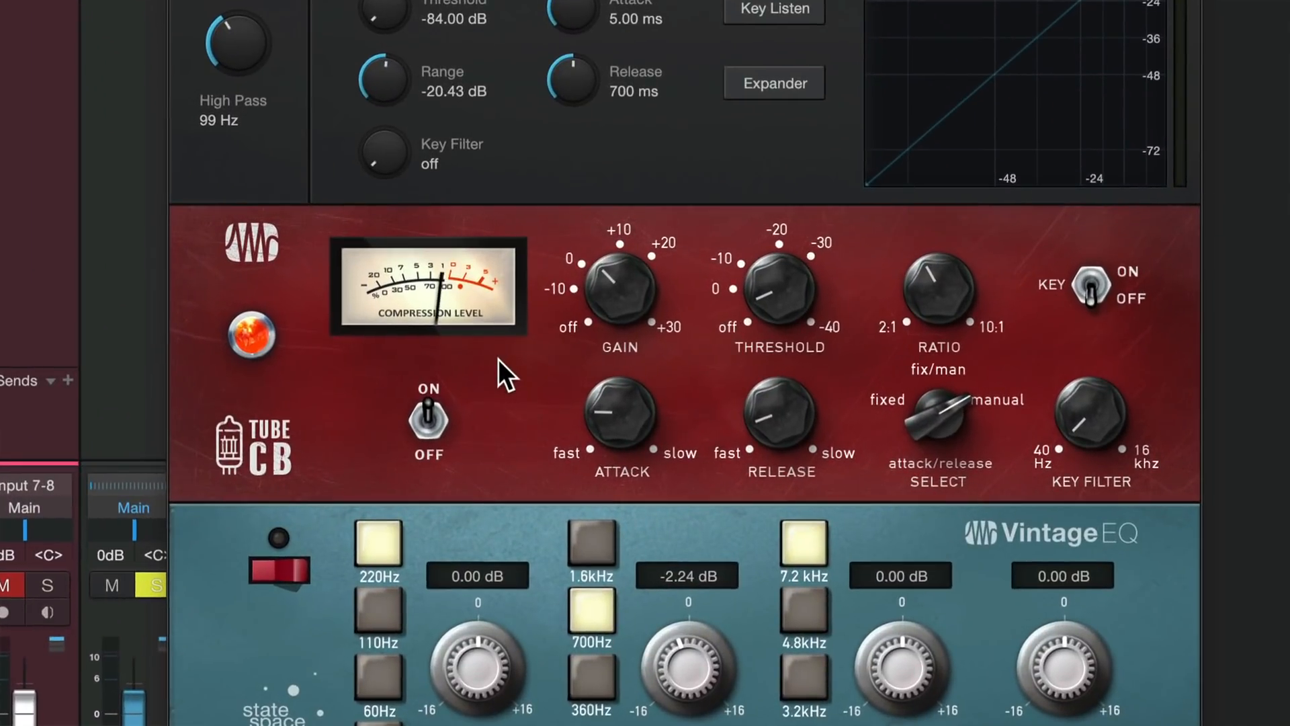
pyautogui.click(414, 404)
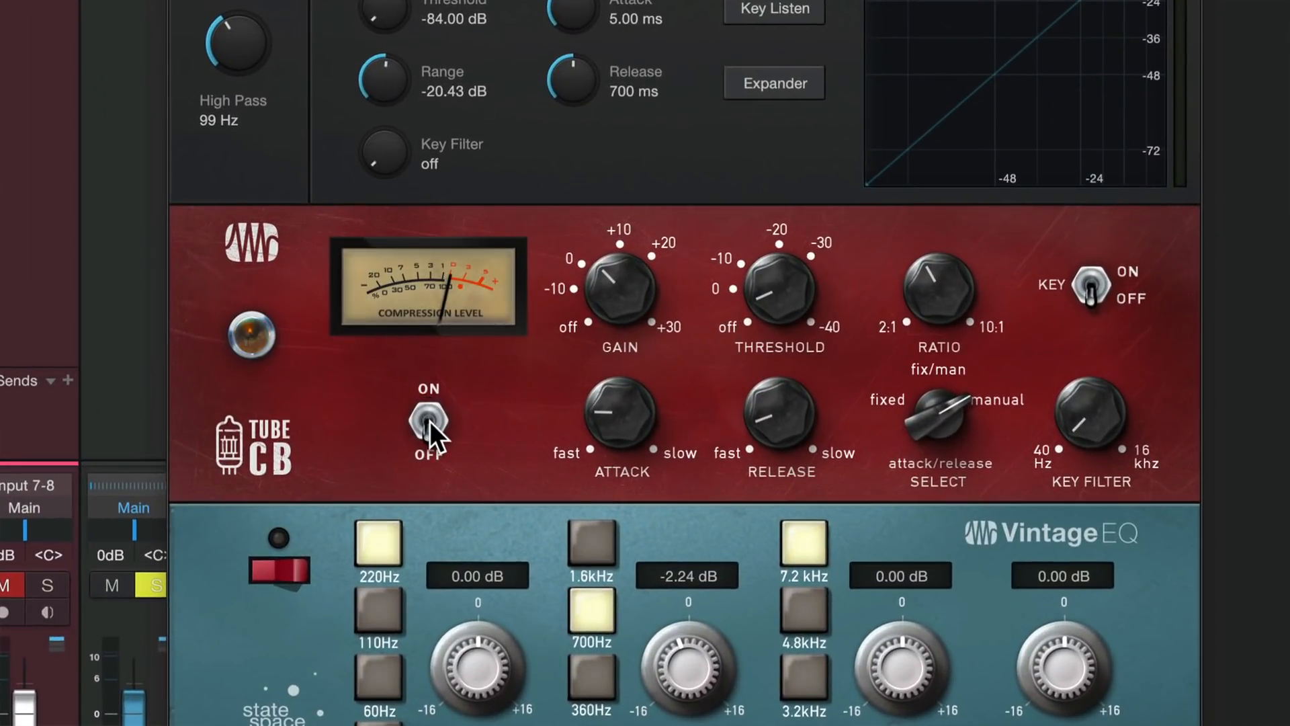
pyautogui.click(429, 420)
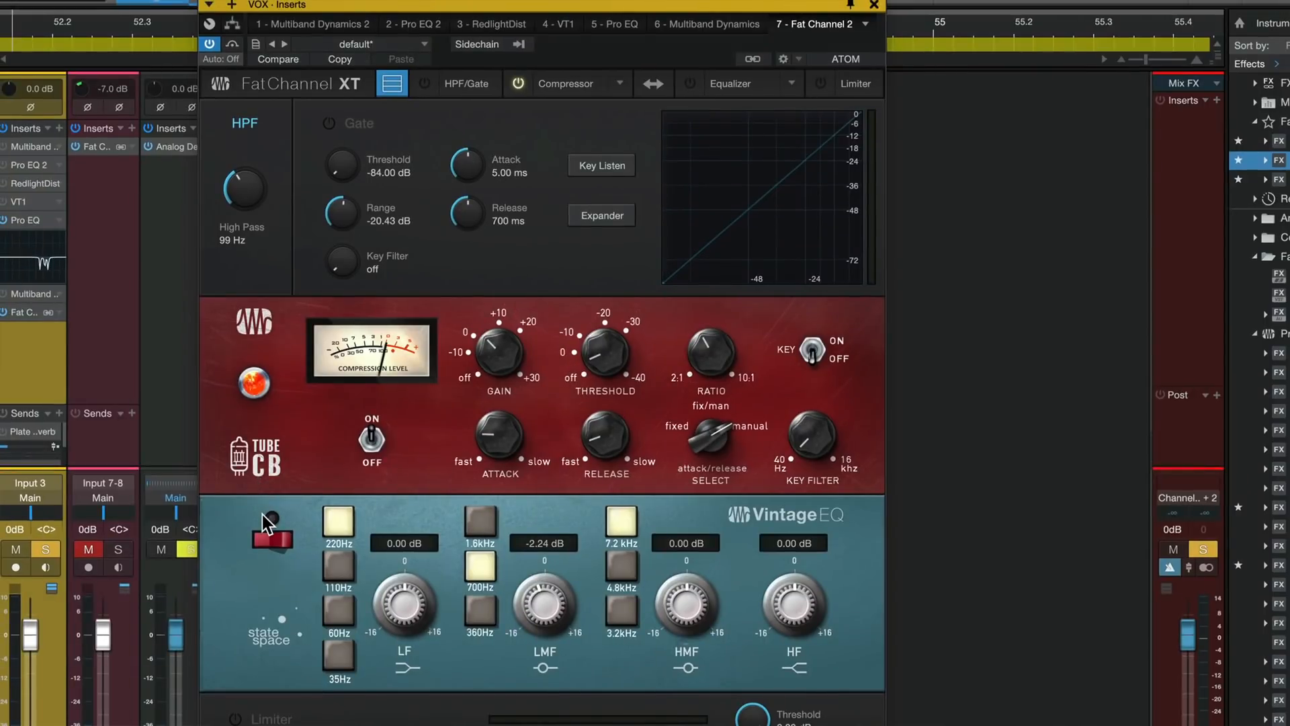
# - Switch on the Fat Channel's Vintage EQ, audition its 700 Hz LMF band boosted to about 6 dB, and set that gain to -1.92 dB
pyautogui.click(273, 538)
pyautogui.moveTo(511, 580); pyautogui.dragTo(540, 555)
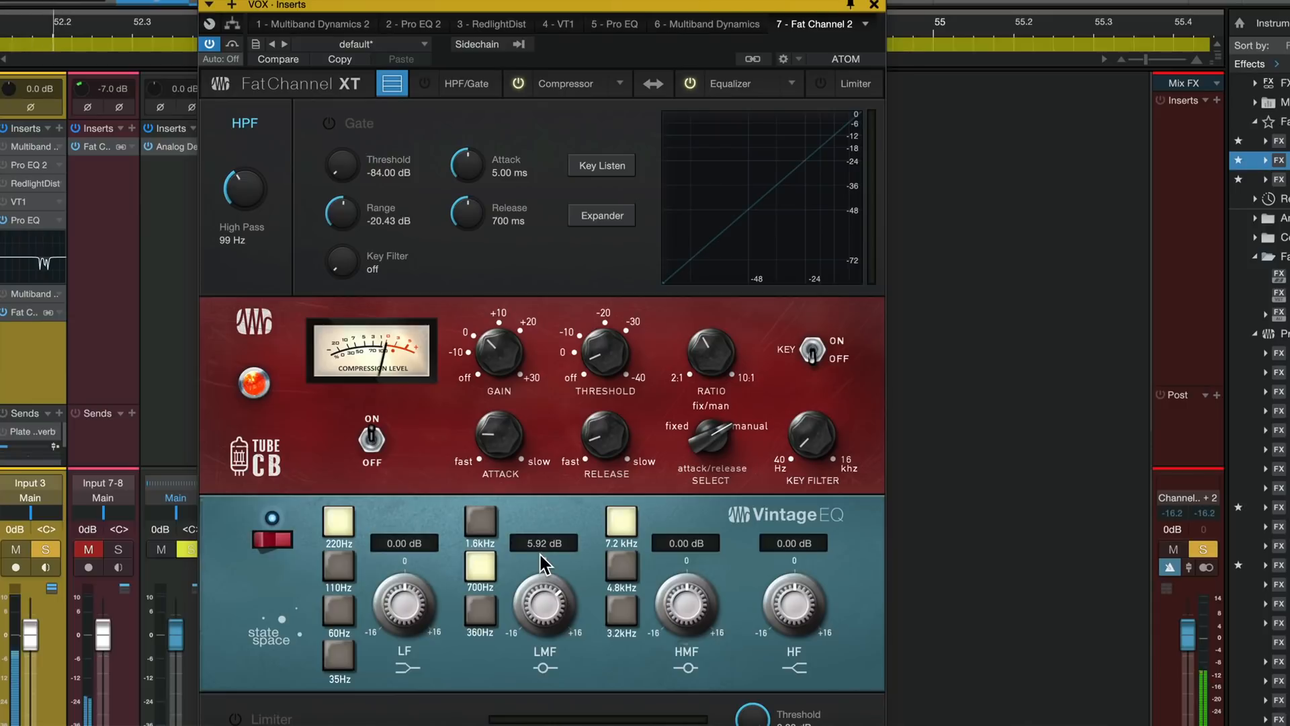
pyautogui.moveTo(539, 599); pyautogui.dragTo(543, 639)
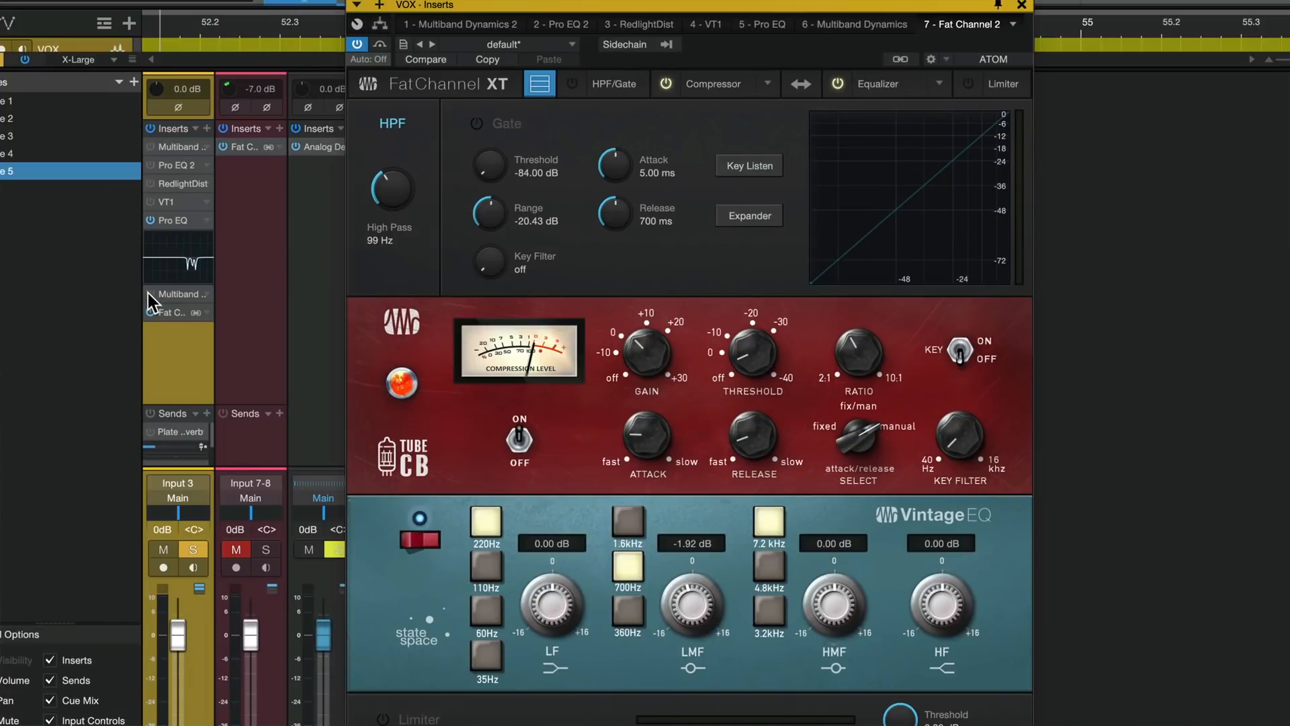
# - Re-enable the Multiband Dynamics insert after the Pro EQ, audition its high band in solo, and unsolo it
pyautogui.click(172, 293)
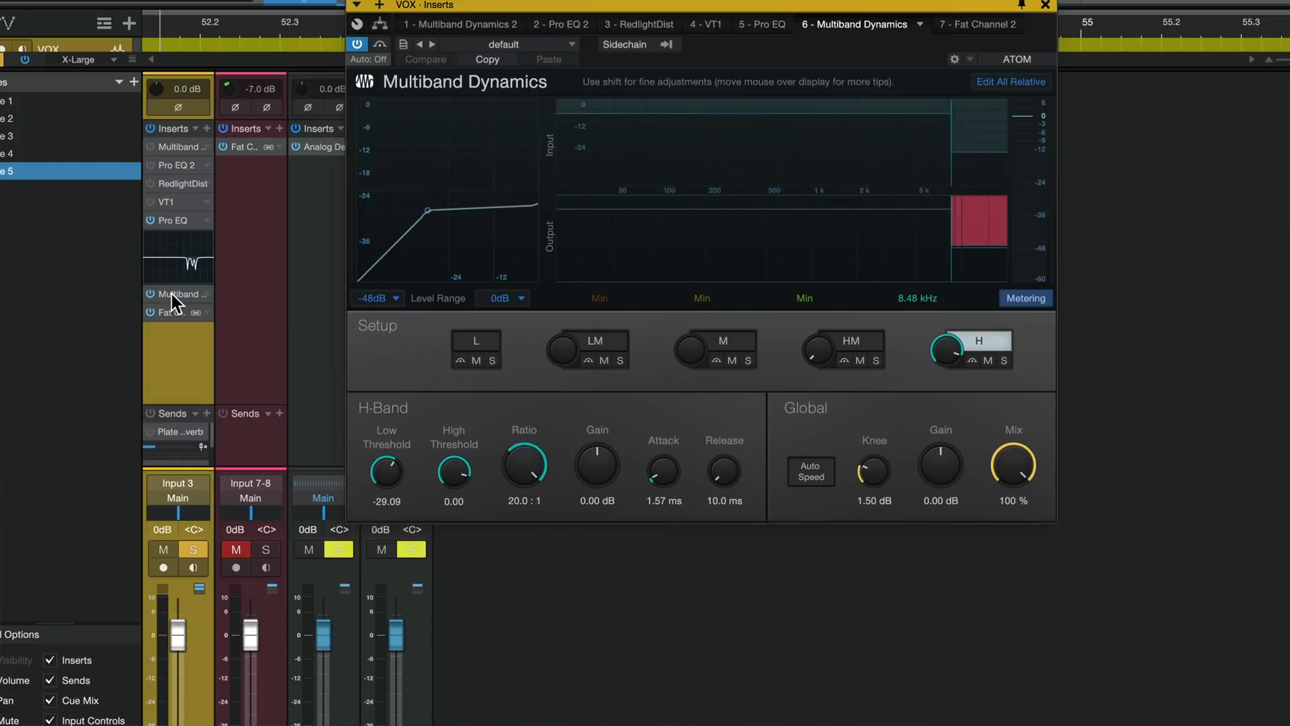
pyautogui.click(978, 171)
pyautogui.click(1003, 361)
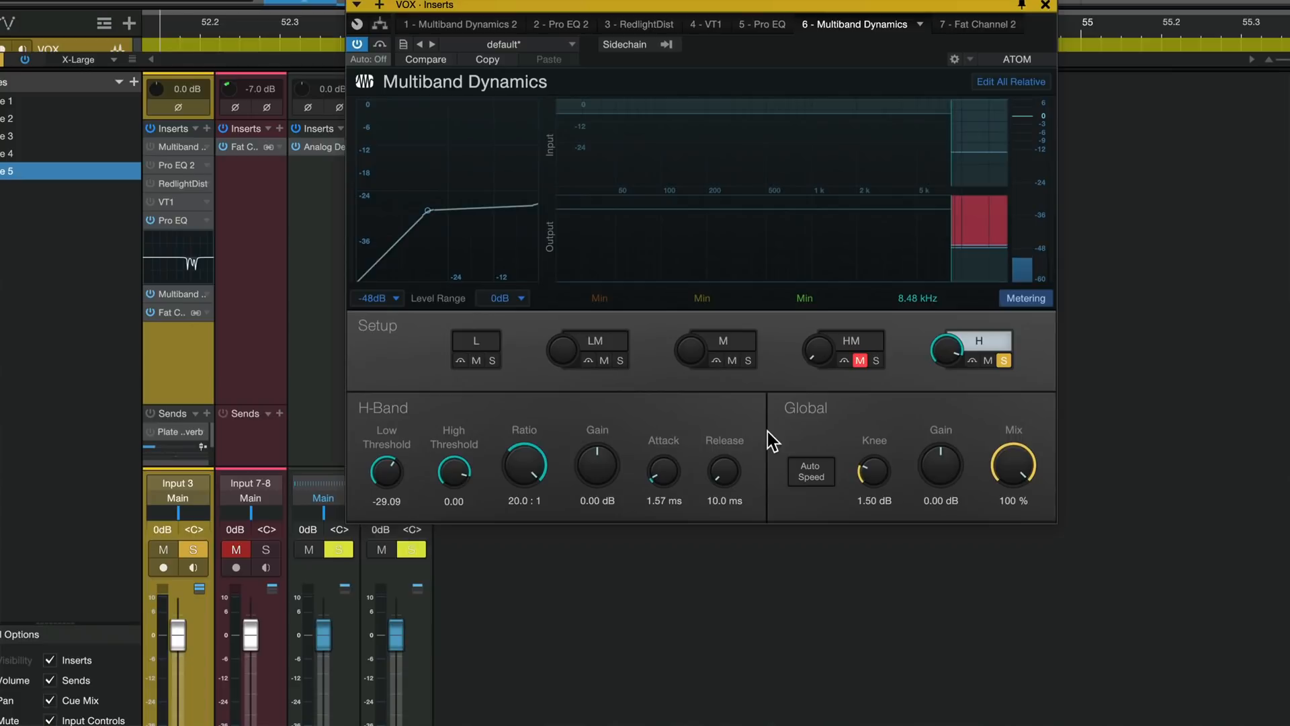
pyautogui.click(1004, 360)
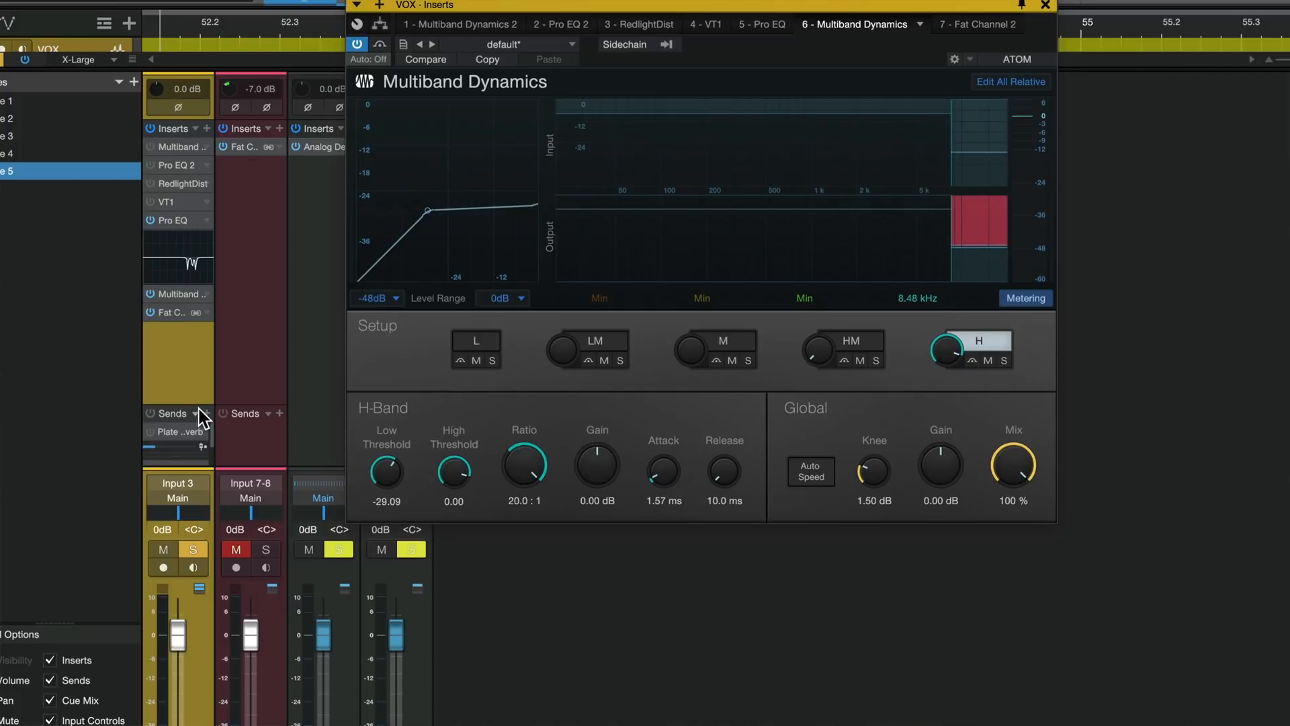
# - Expand the VOX channel's sends area, enable the Plate Reverb send, and audition the vocal in playback
pyautogui.moveTo(198, 405); pyautogui.dragTo(194, 352)
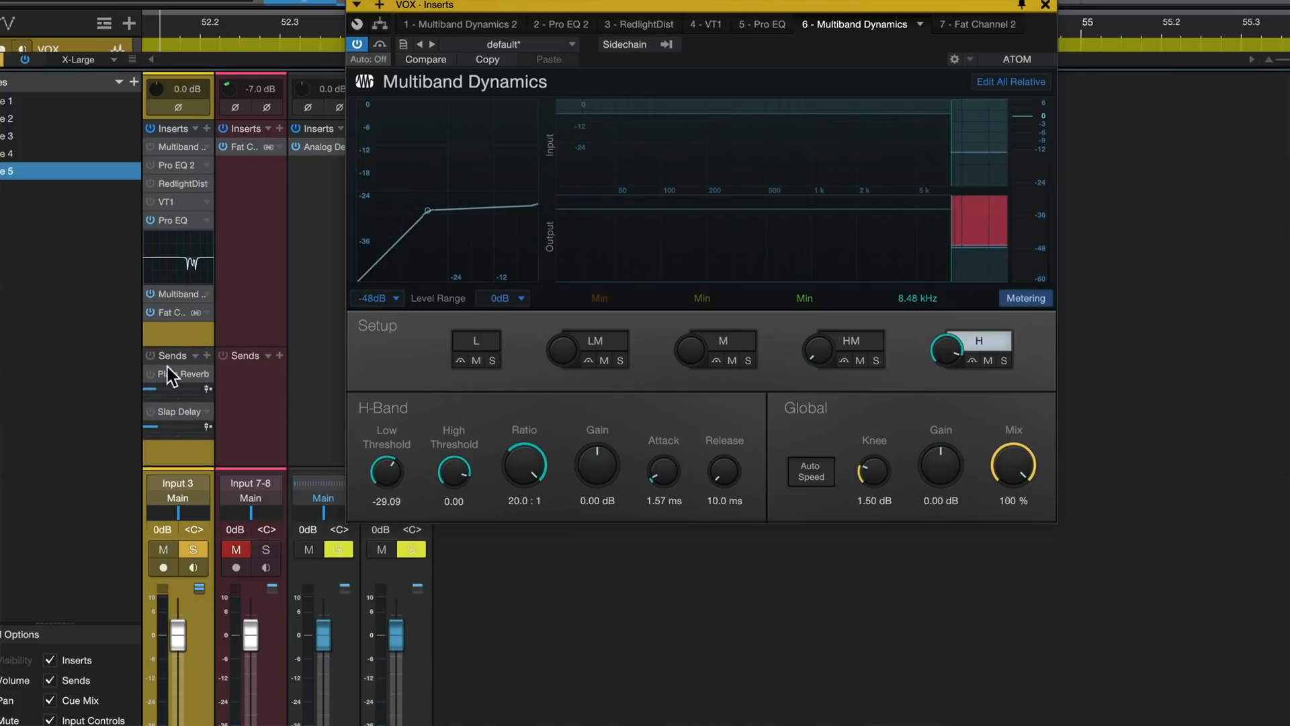
pyautogui.press('space')
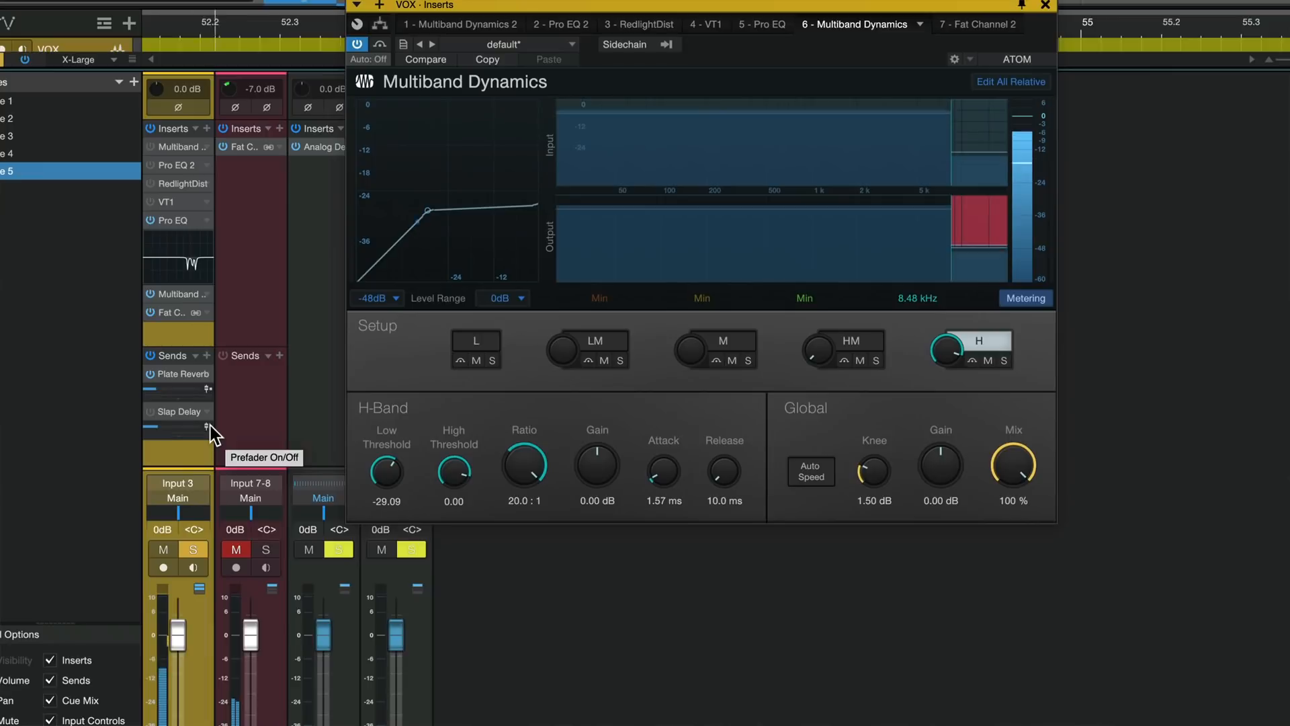
pyautogui.press('space')
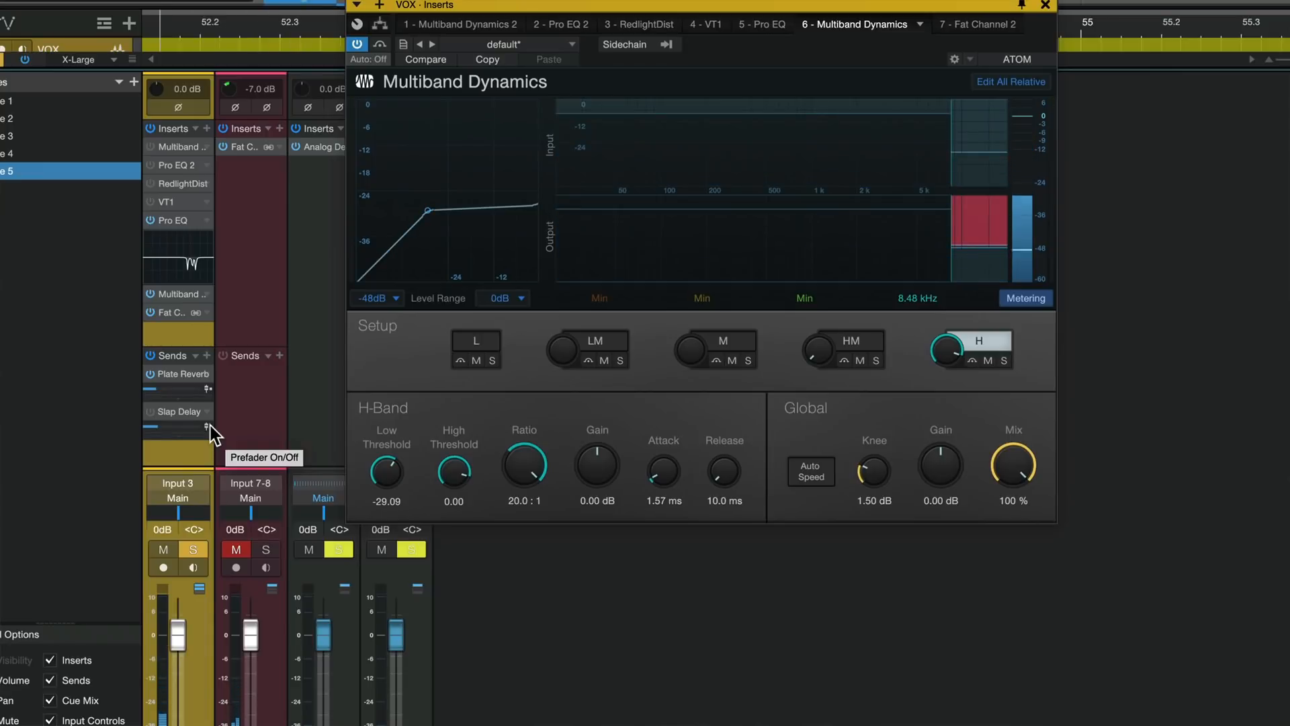
# - Enable the VOX channel's Slap Delay send and audition it together with the reverb
pyautogui.click(150, 412)
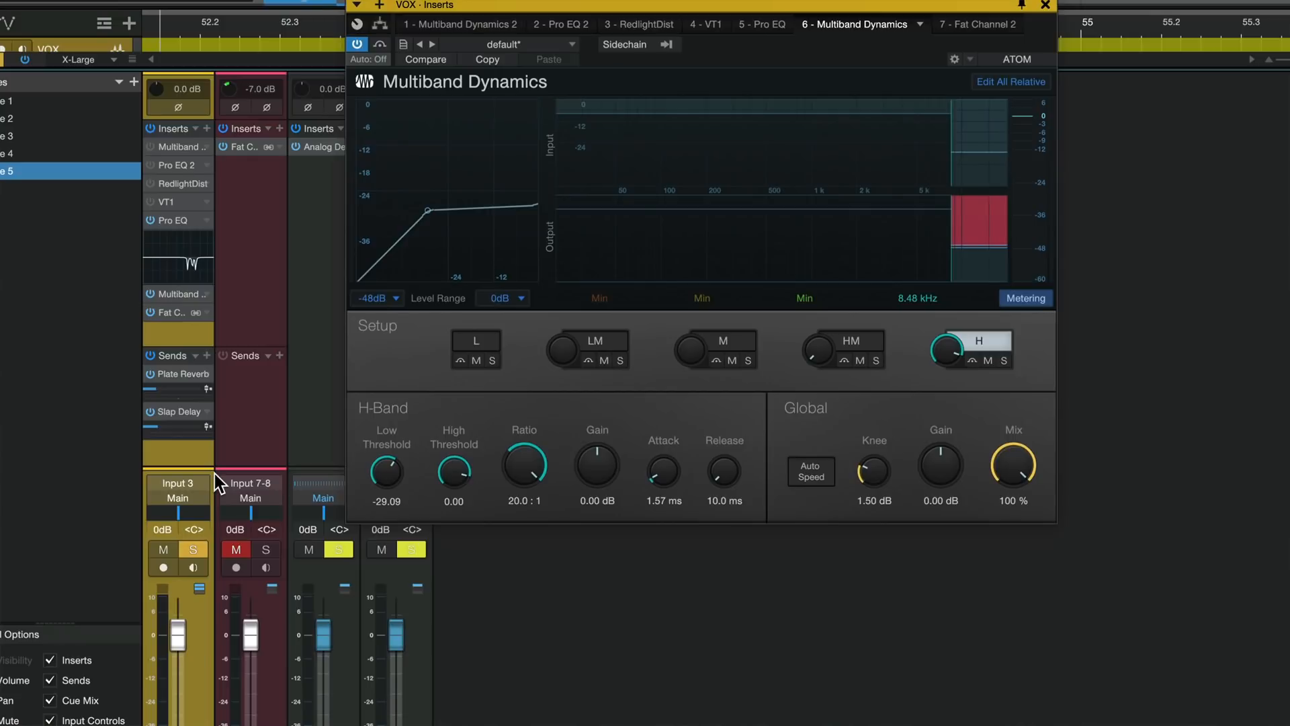
pyautogui.press('space')
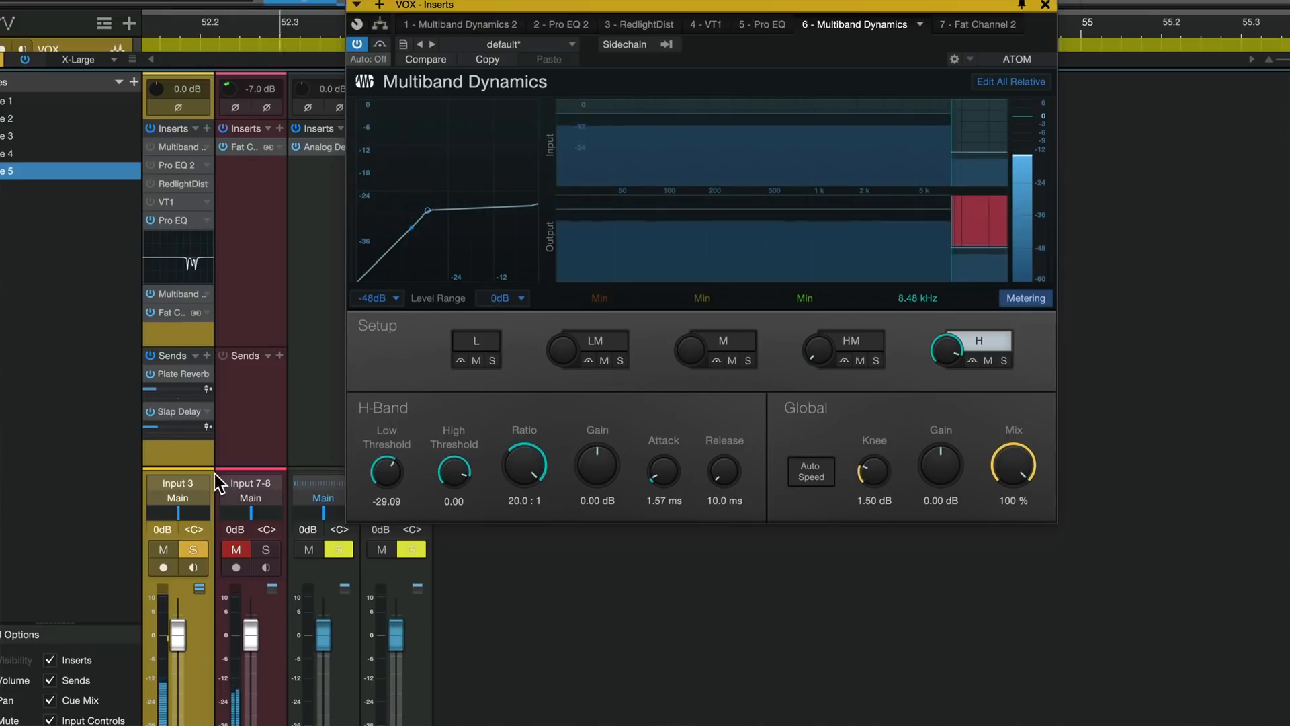
pyautogui.press('space')
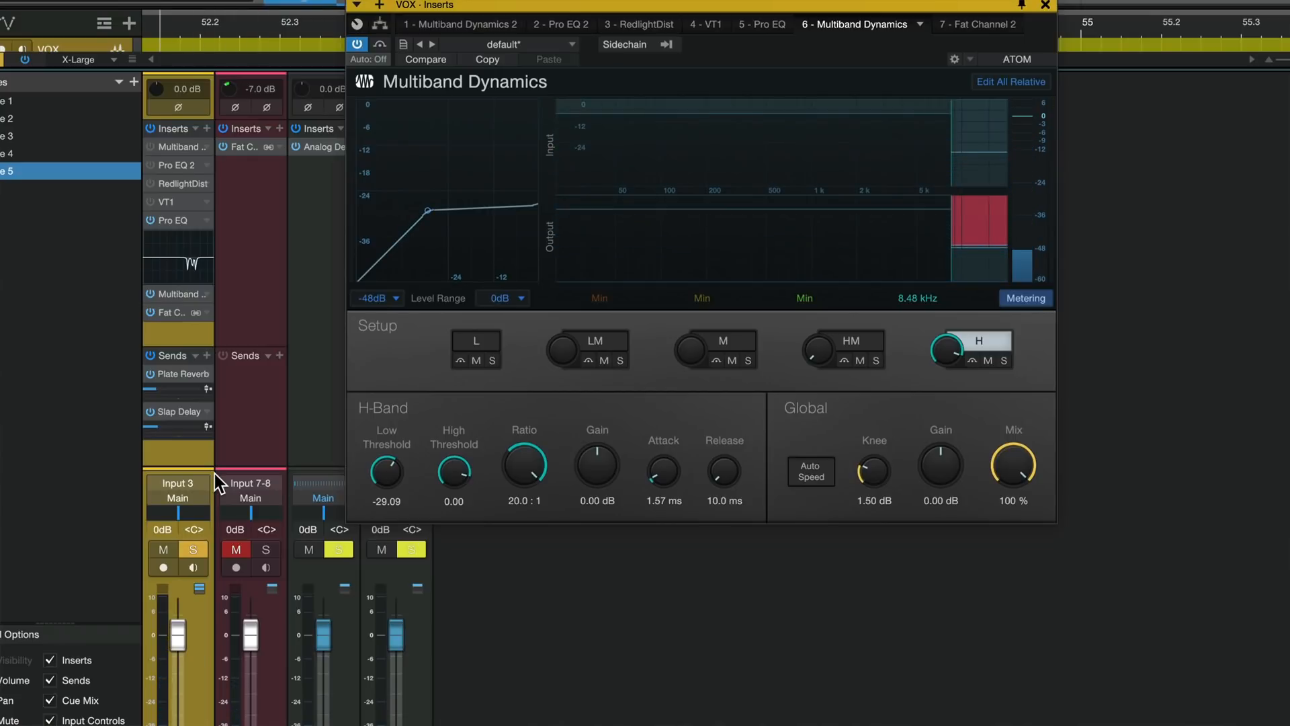
# - Unsolo the VOX channel and listen to it in the full mix, closing the Multiband Dynamics window
pyautogui.click(196, 547)
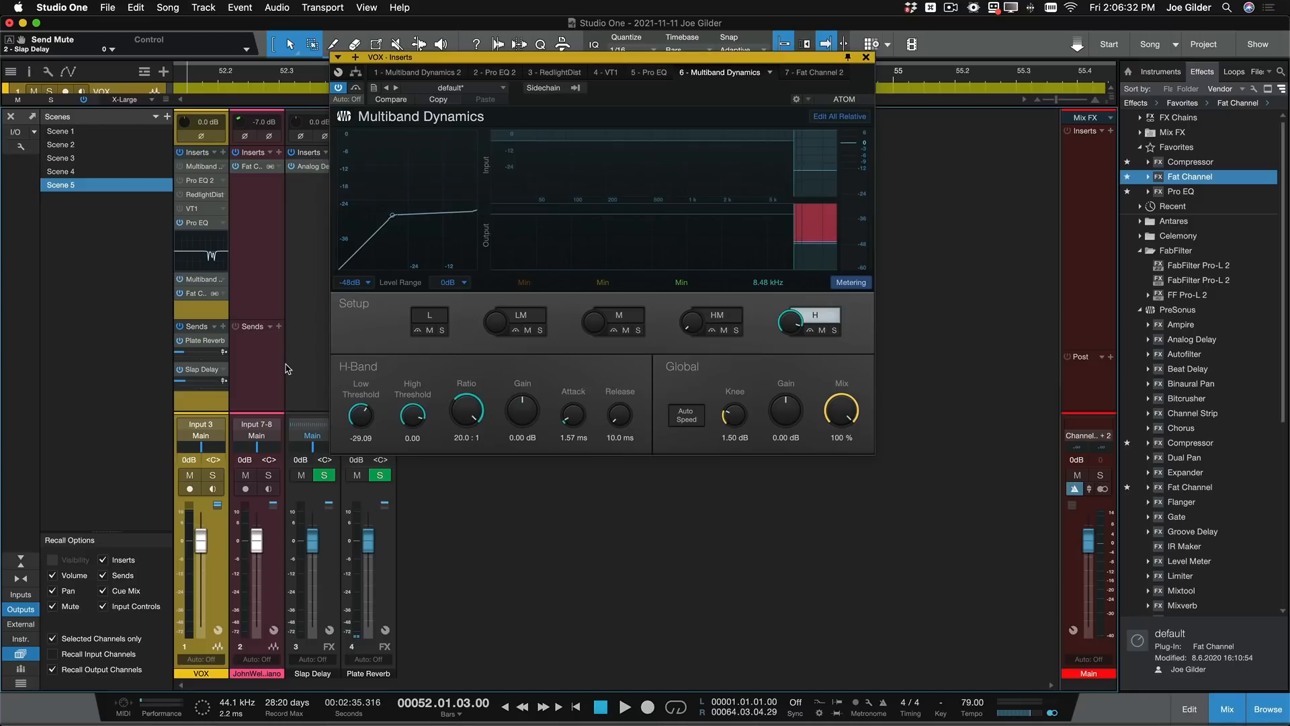
pyautogui.press('space')
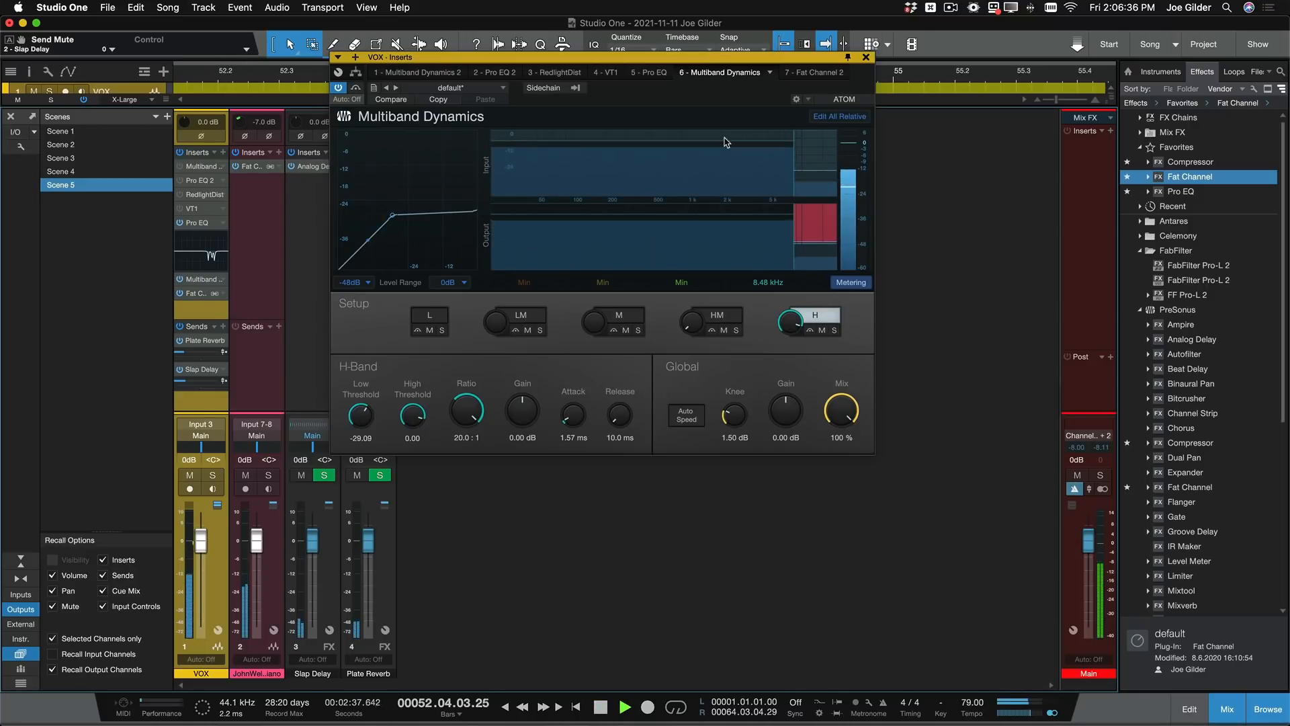
pyautogui.click(865, 57)
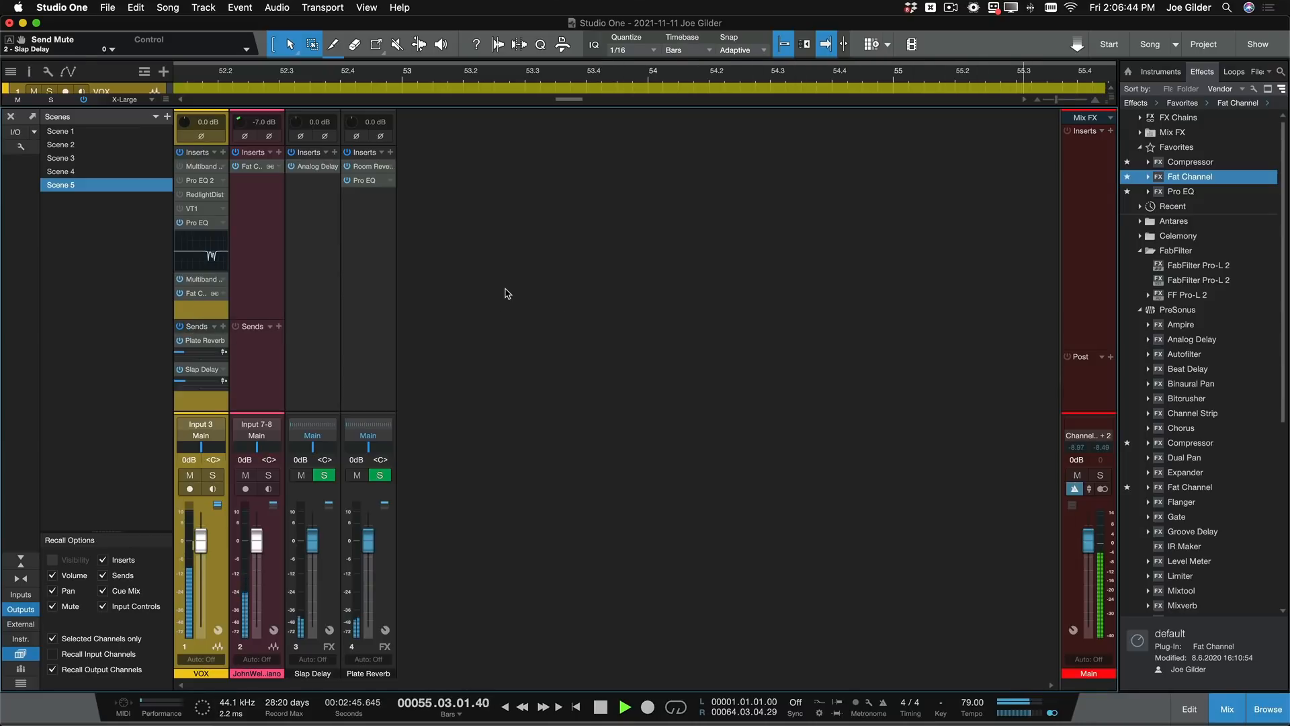
pyautogui.press('space')
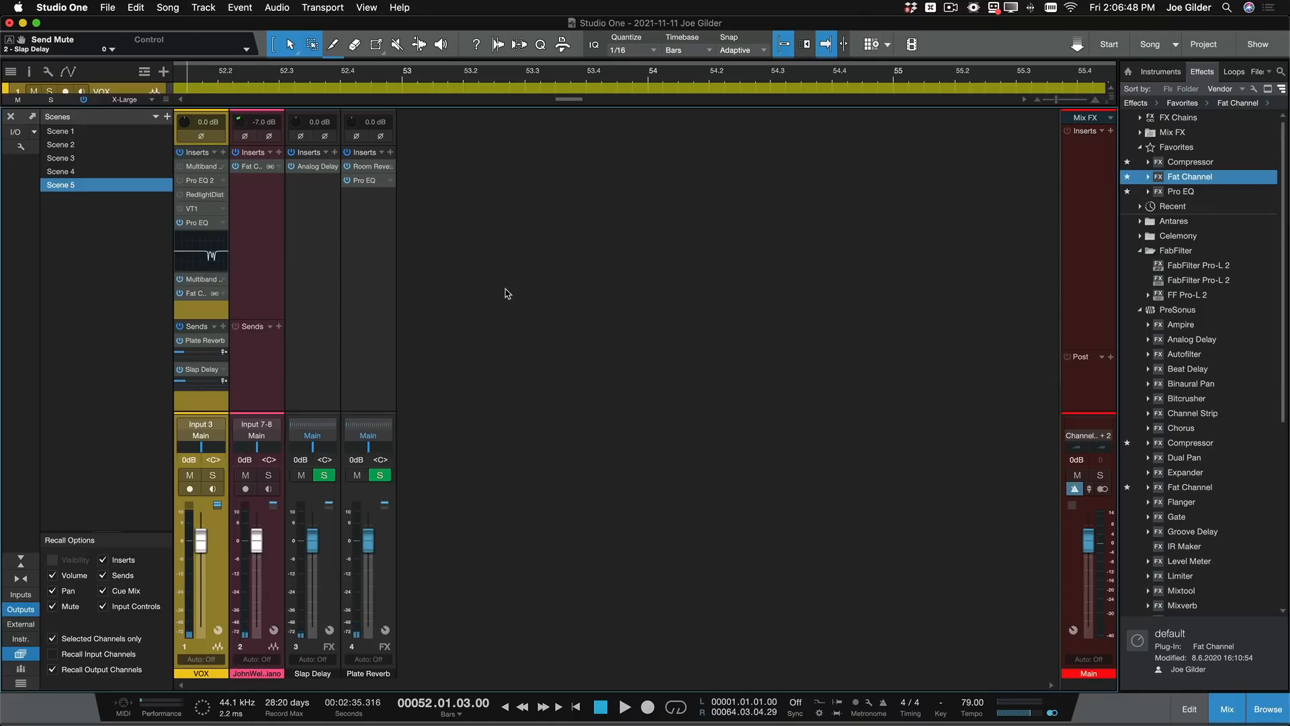
# - In the VOX Fat Channel's Vintage EQ, set the HMF band to 3.2 kHz at -1.28 dB and the HF gain to -0.80 dB
pyautogui.click(196, 293)
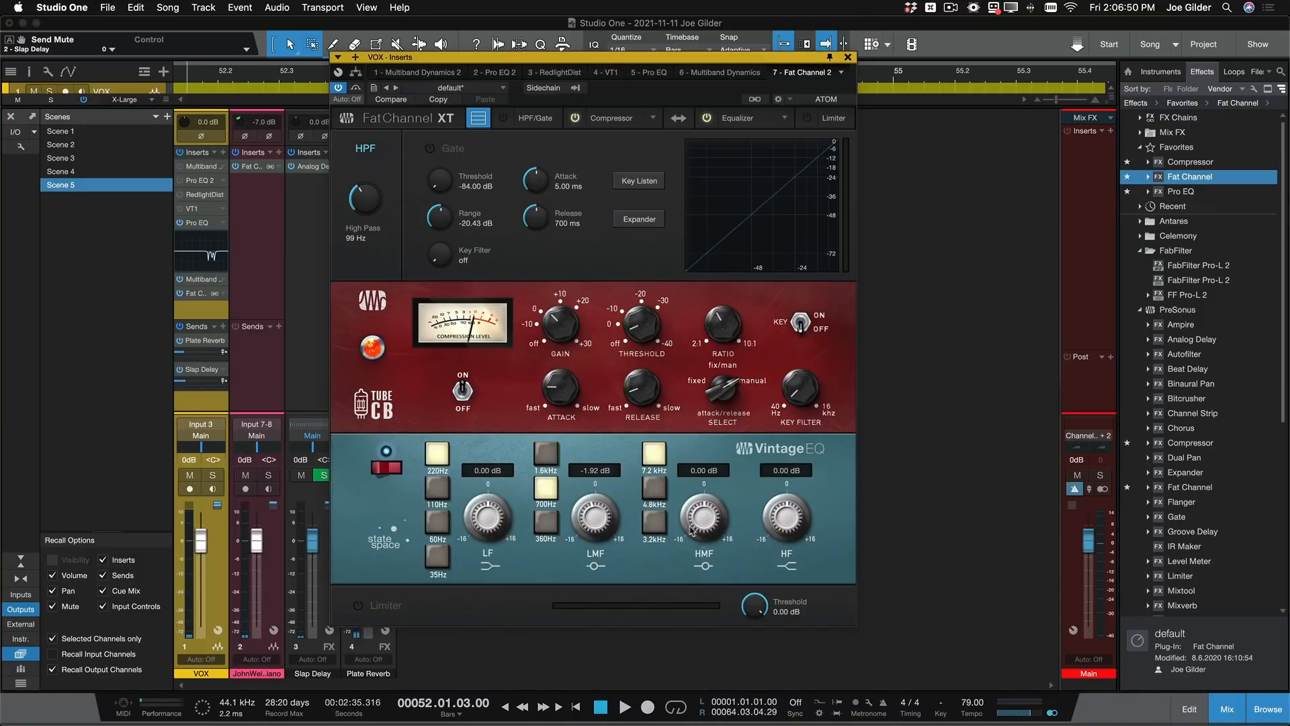
pyautogui.click(655, 521)
pyautogui.click(655, 489)
pyautogui.moveTo(707, 509); pyautogui.dragTo(706, 562)
pyautogui.press('space')
pyautogui.click(655, 521)
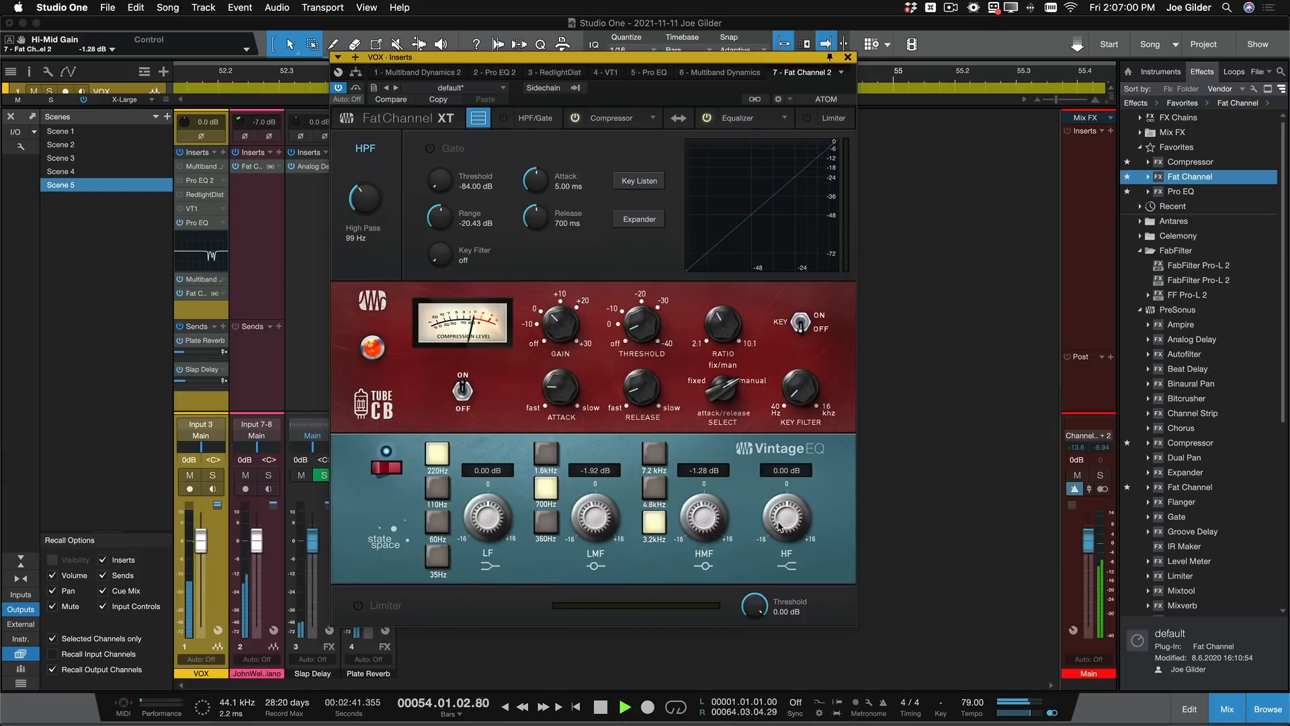
pyautogui.moveTo(780, 524); pyautogui.dragTo(780, 528)
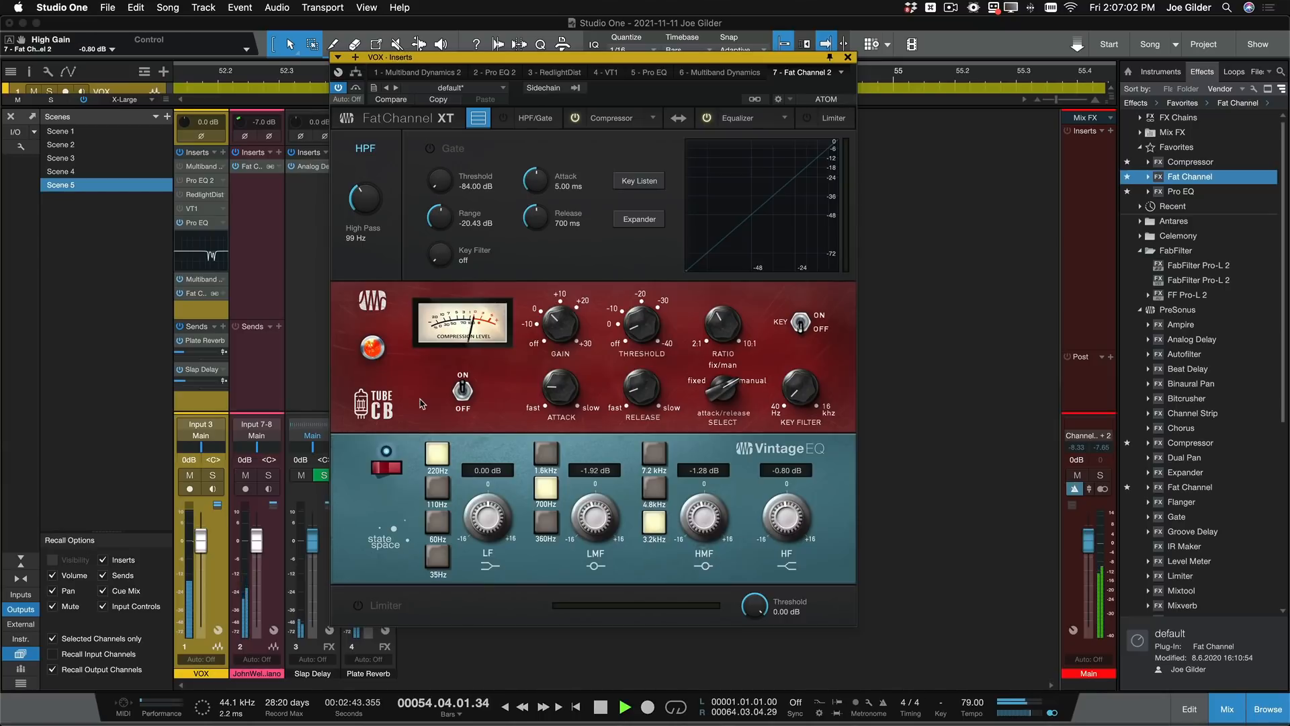
pyautogui.press('space')
# - Set the Tube CB compressor's threshold to -7.13 dB and gain to 2.97 dB, and update Scene 5 with these settings
pyautogui.moveTo(651, 315); pyautogui.dragTo(654, 303)
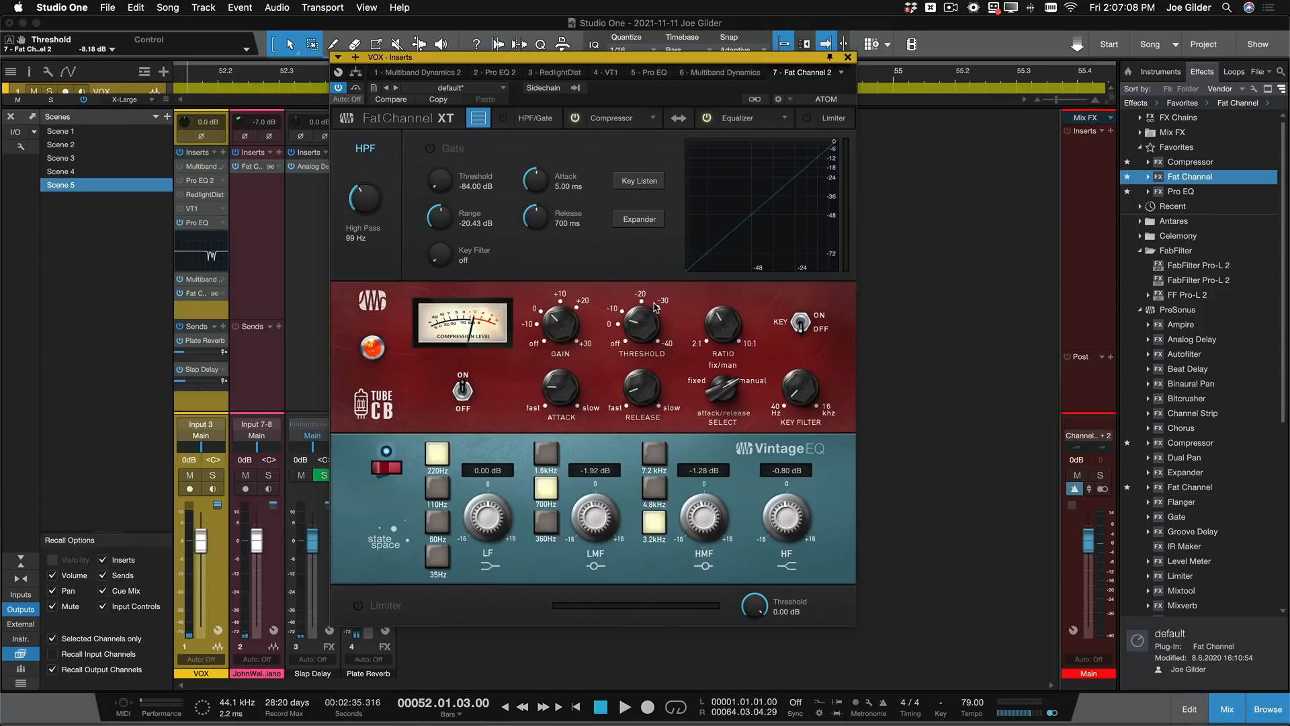
pyautogui.press('space')
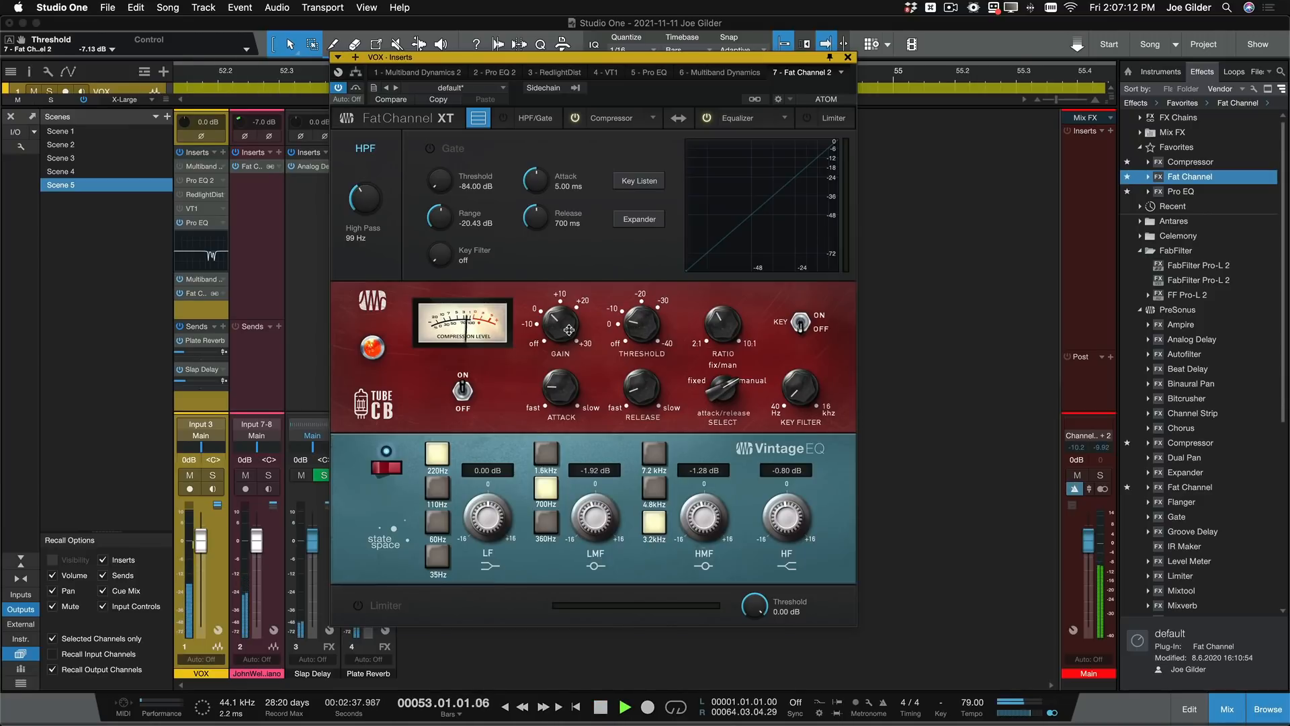
pyautogui.moveTo(569, 327); pyautogui.dragTo(568, 329)
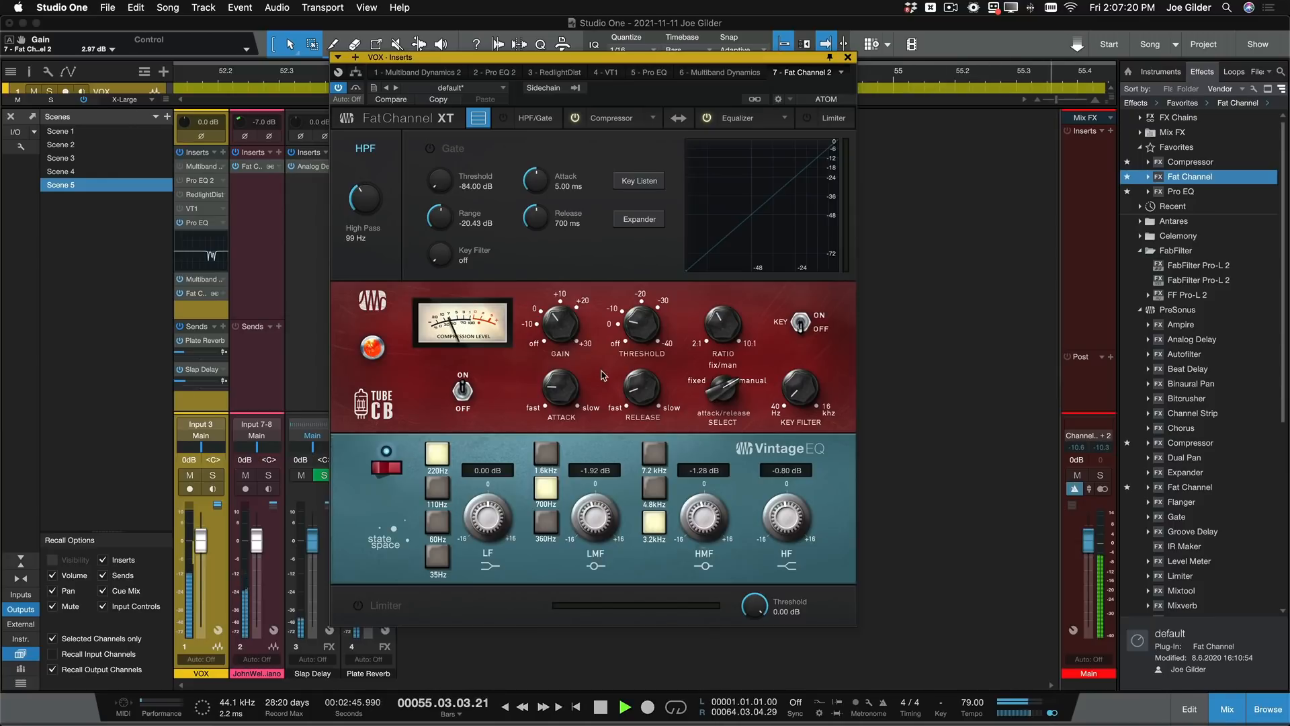
pyautogui.press('space')
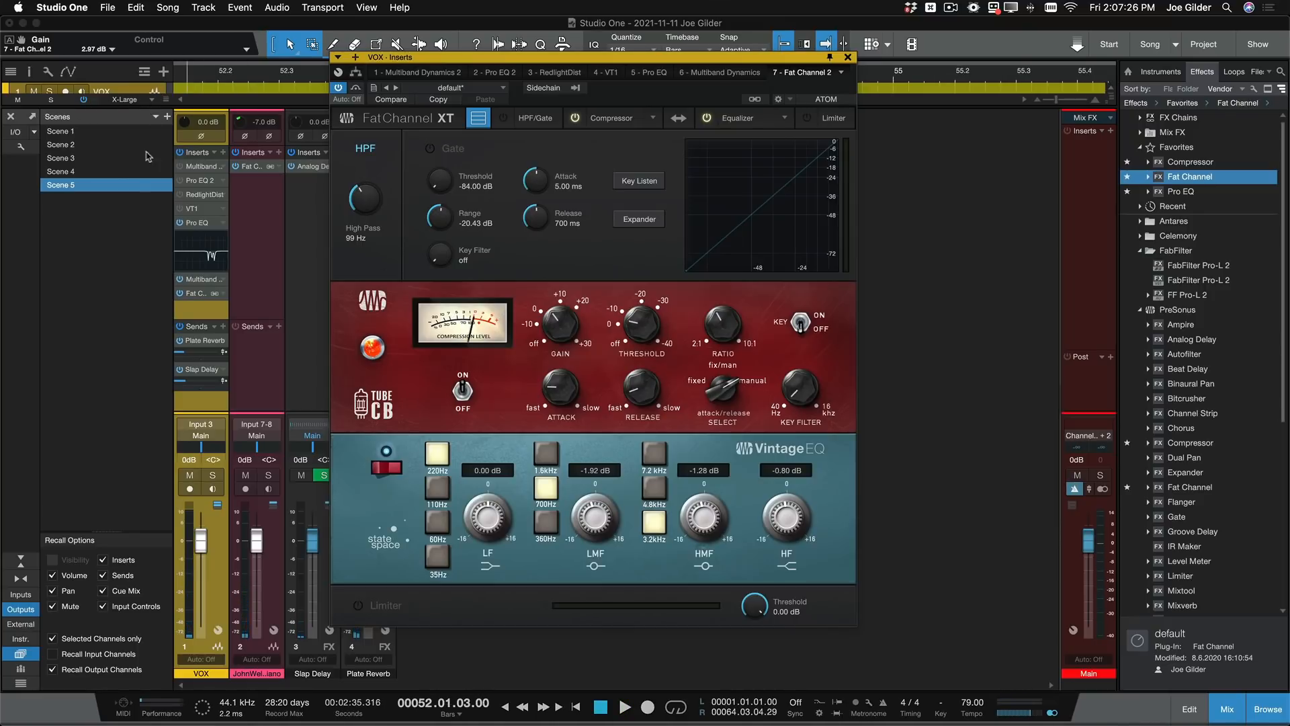
pyautogui.rightClick(127, 187)
pyautogui.click(162, 225)
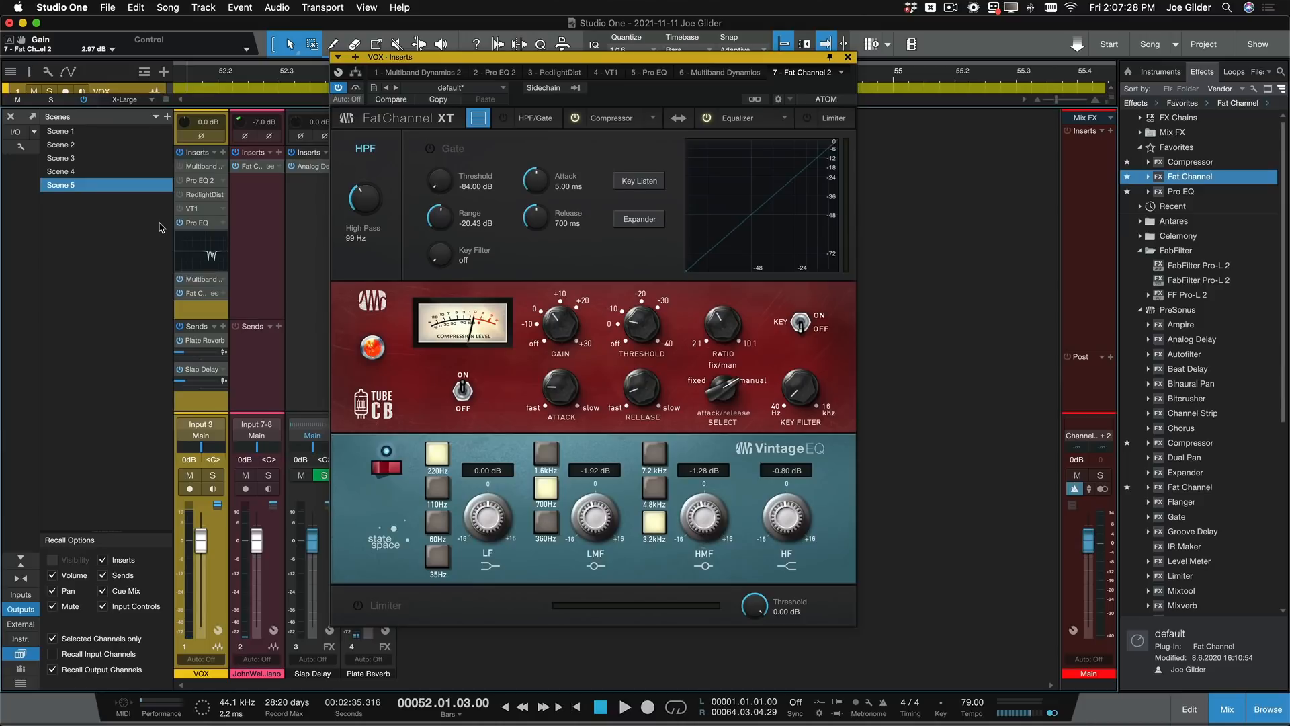
# - Bypass all inserts and sends across the mixer and listen to the unprocessed vocal in playback
pyautogui.click(85, 101)
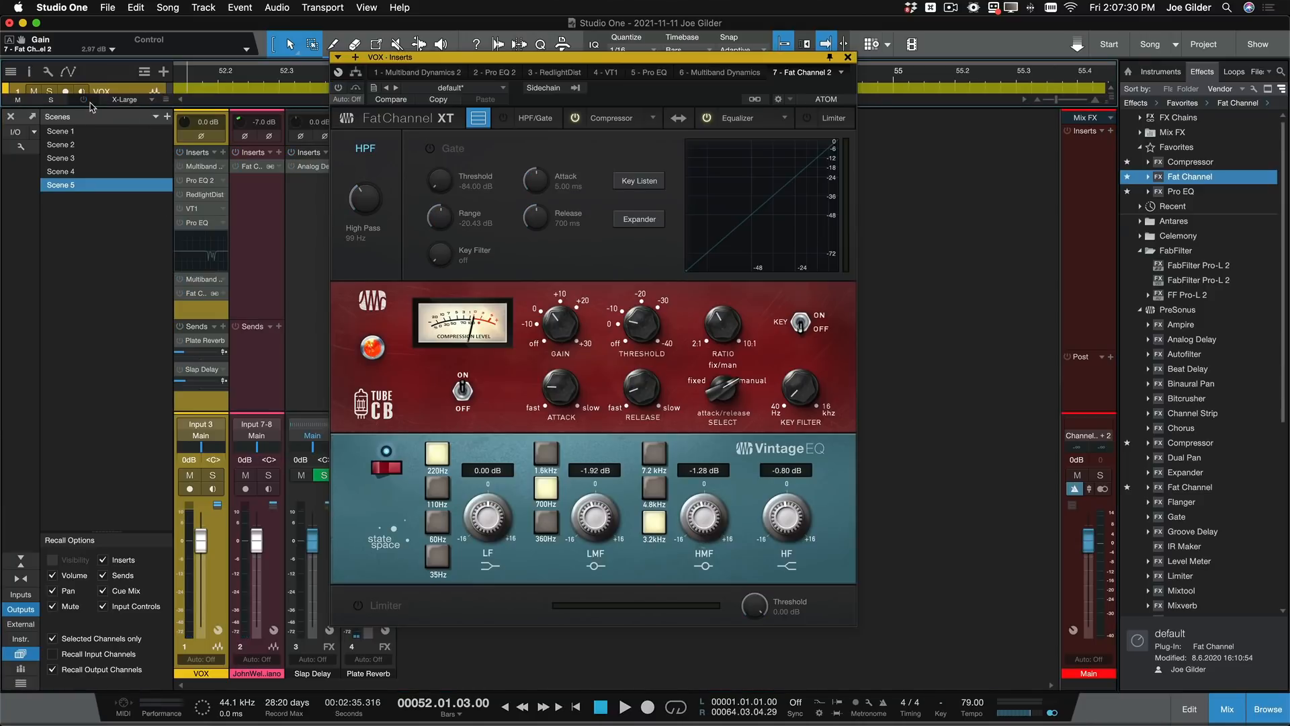
pyautogui.press('space')
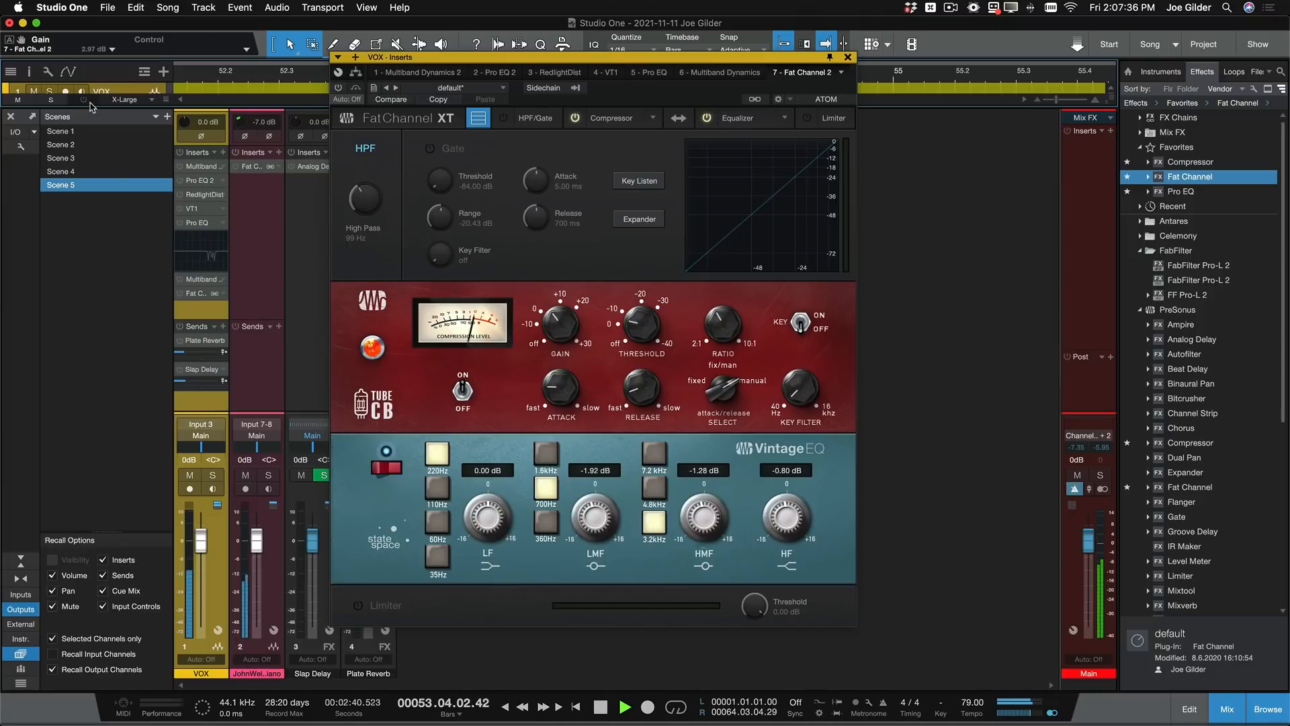
pyautogui.press('space')
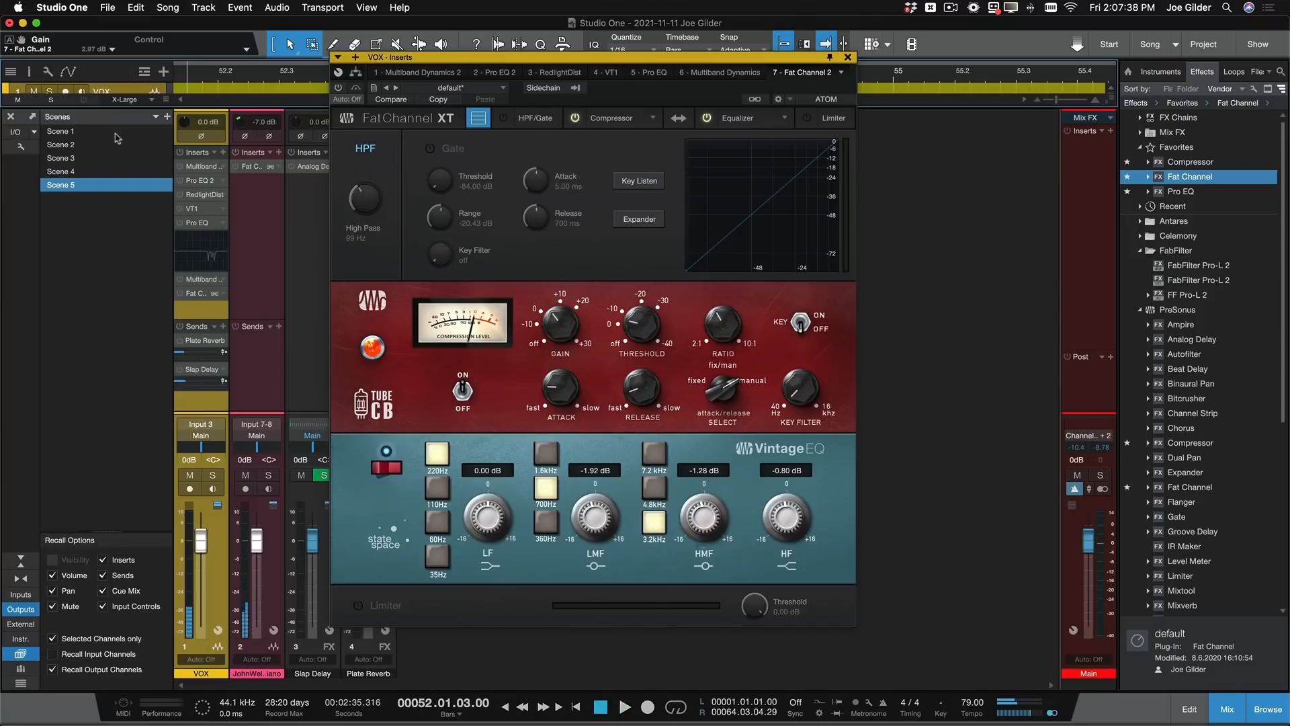
# - Re-enable the VOX inserts and its Plate Reverb and Slap Delay sends, and set the Tube CB gain to 4.14 dB in playback
pyautogui.click(180, 152)
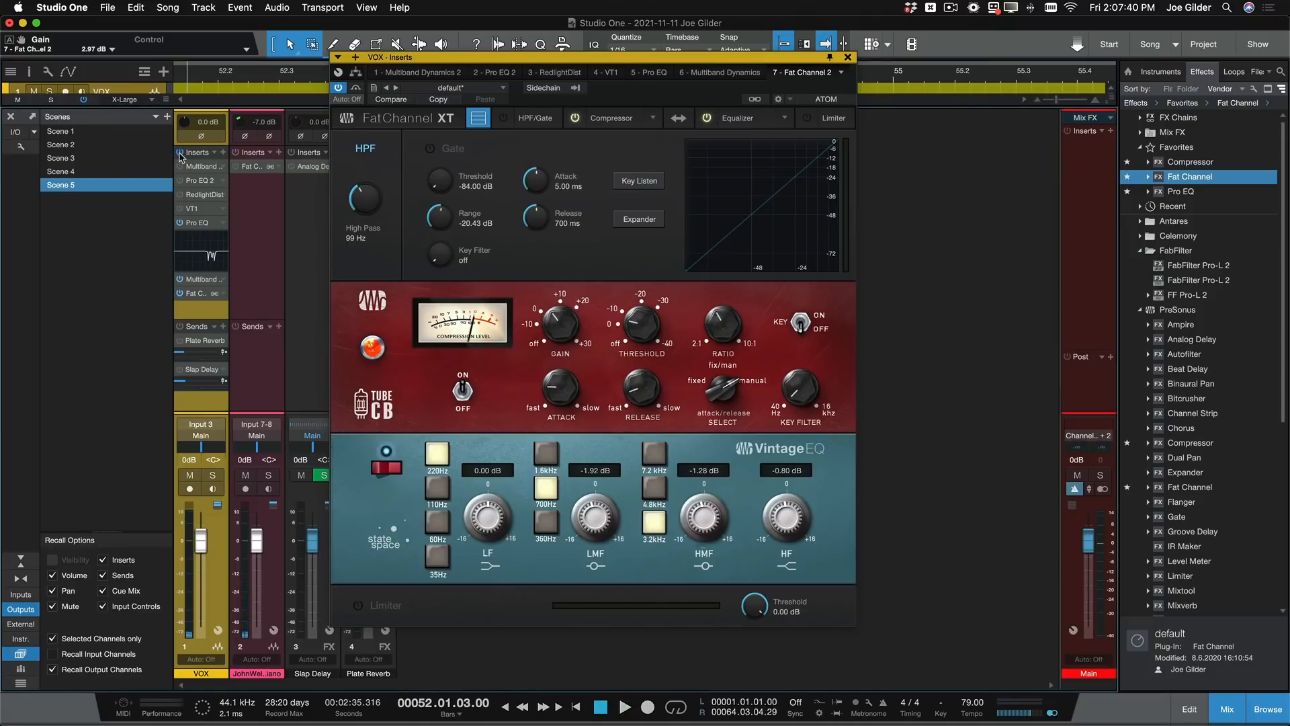
pyautogui.click(180, 340)
pyautogui.click(181, 370)
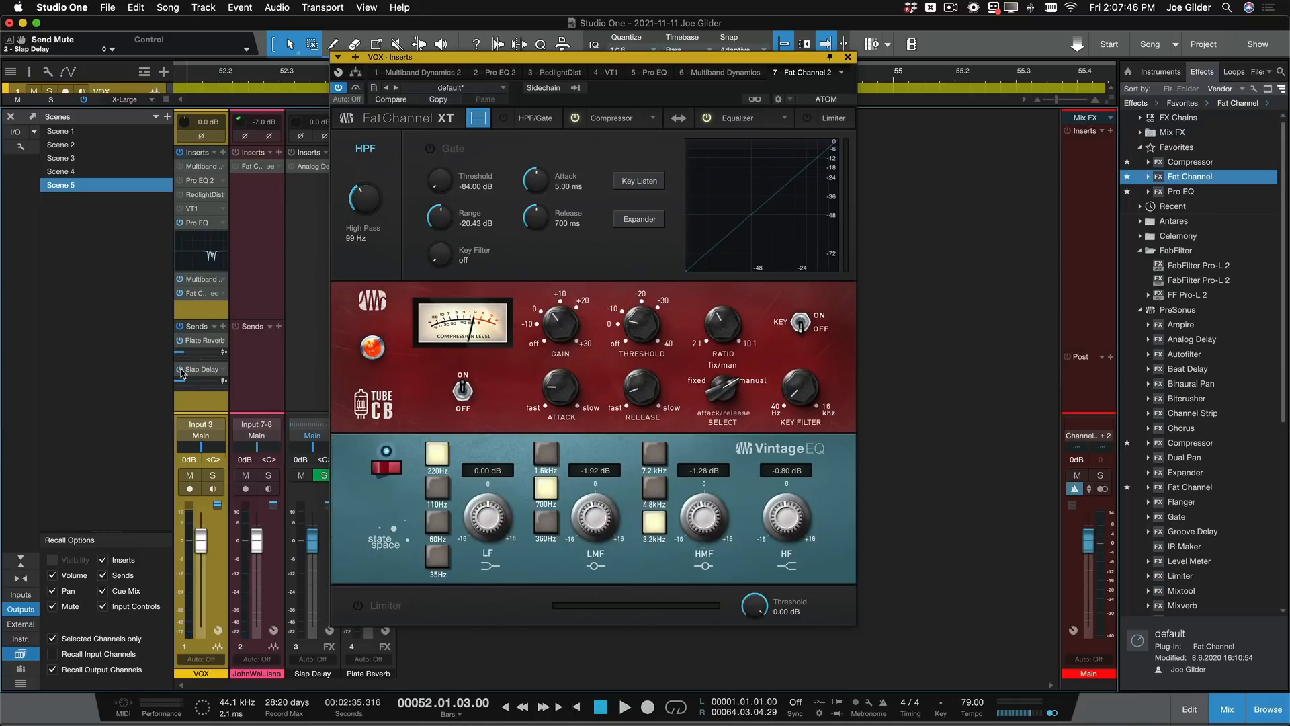
pyautogui.press('space')
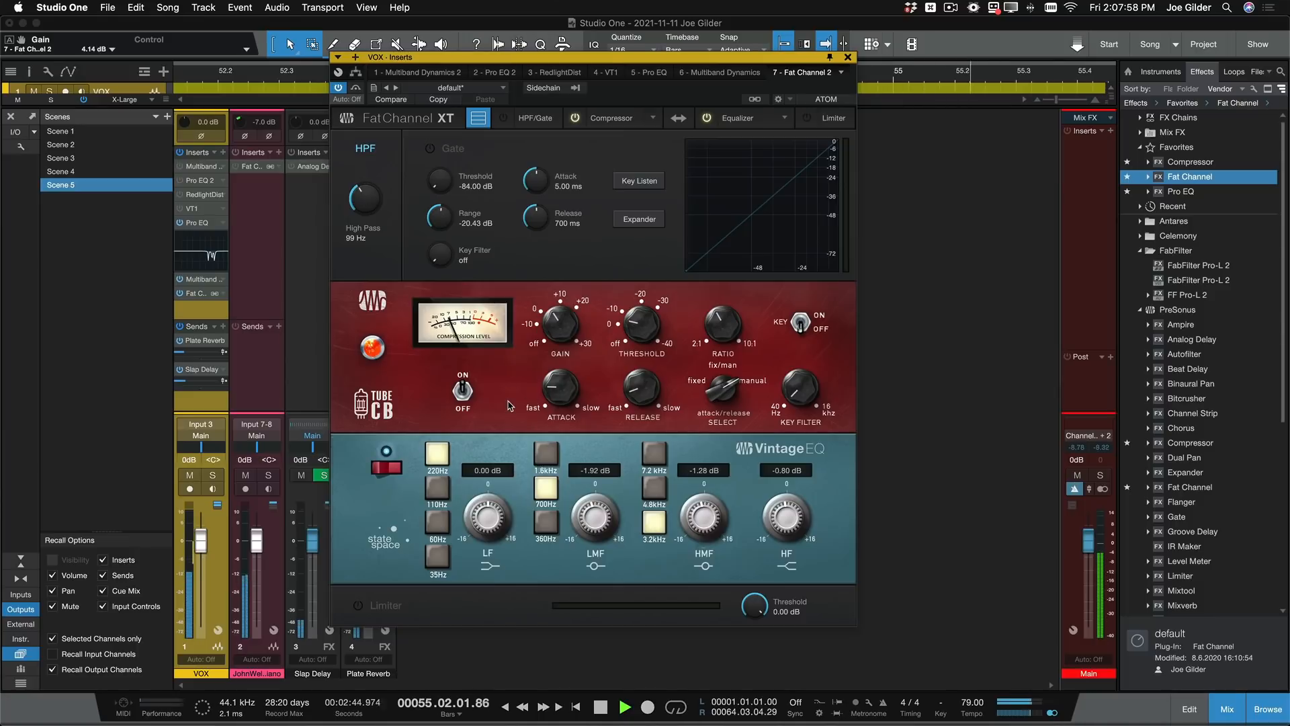
pyautogui.press('space')
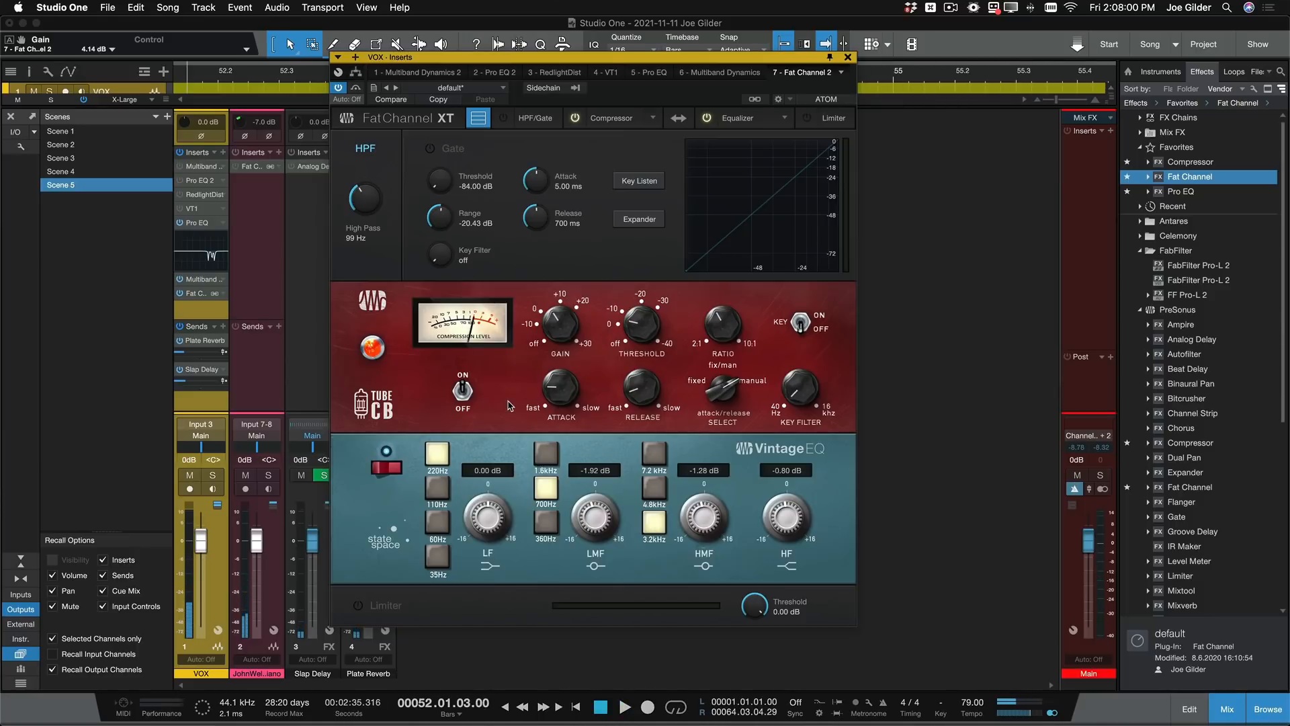